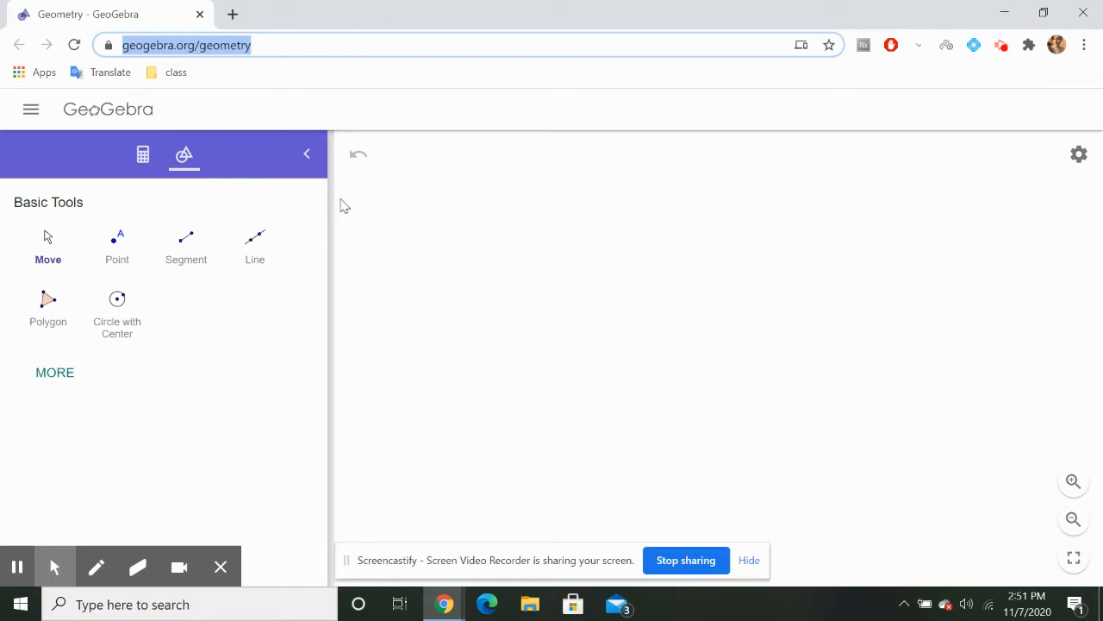
Step: Expand the full list of geometry tools and look through its categories down to Transform and Media
click(209, 448)
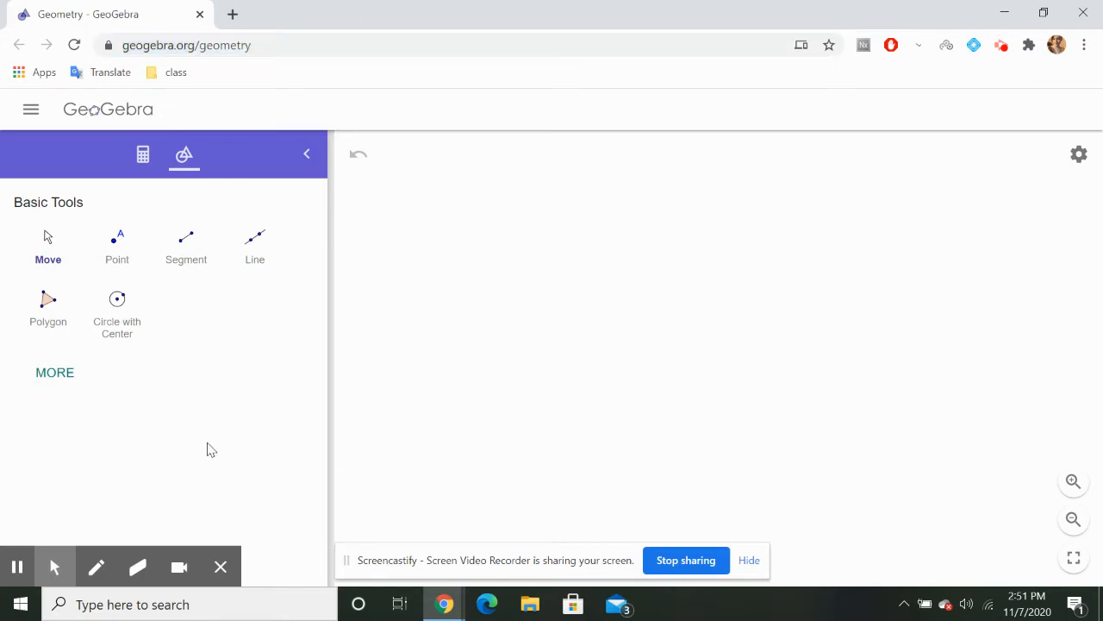
click(66, 389)
scroll(219, 382, down, 10)
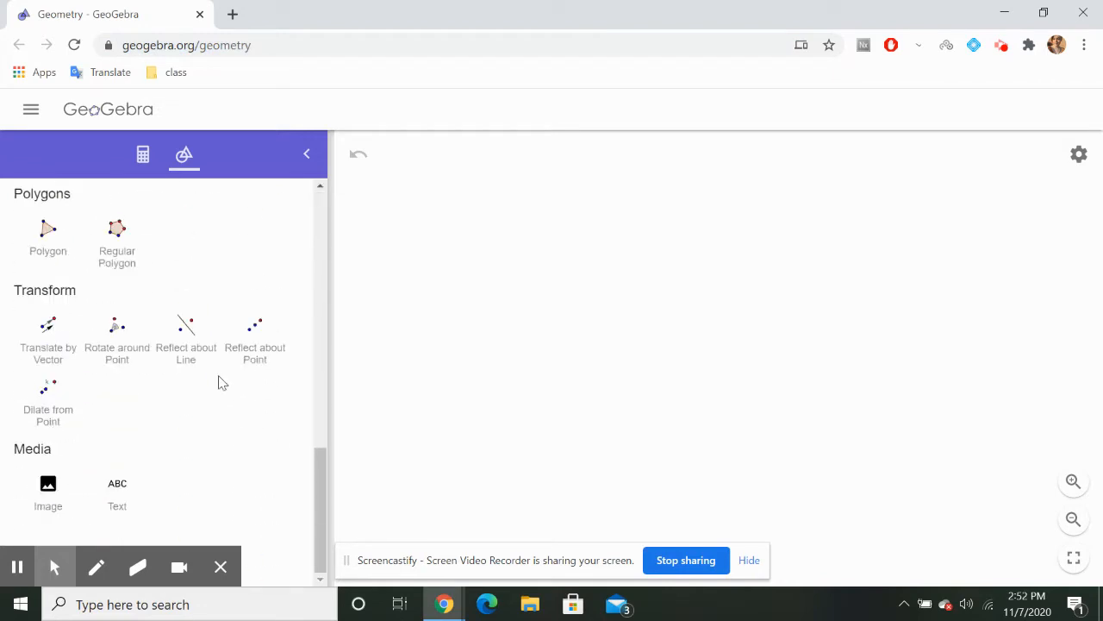
scroll(267, 394, up, 10)
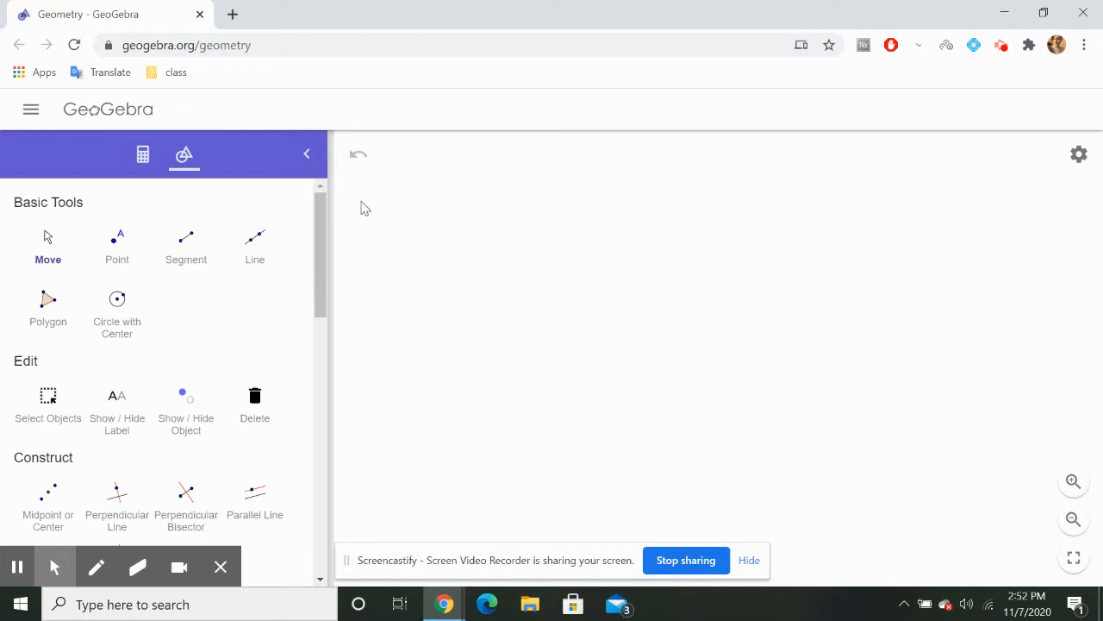
Step: Examine the algebra input view, the tool list and the empty drawing area with the side panel collapsed
click(143, 155)
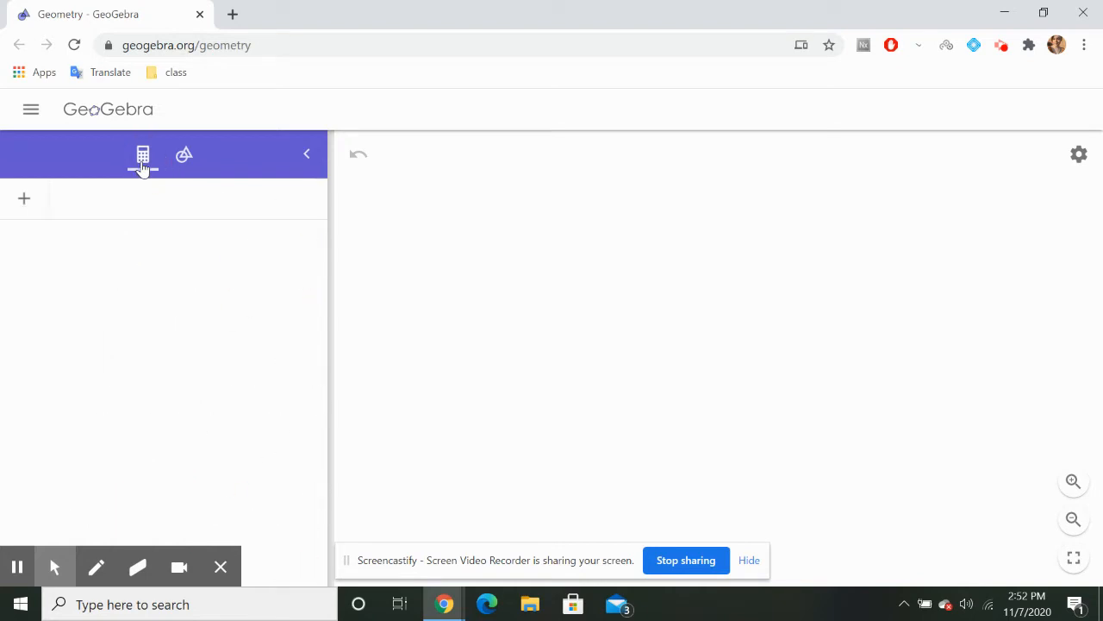
click(145, 205)
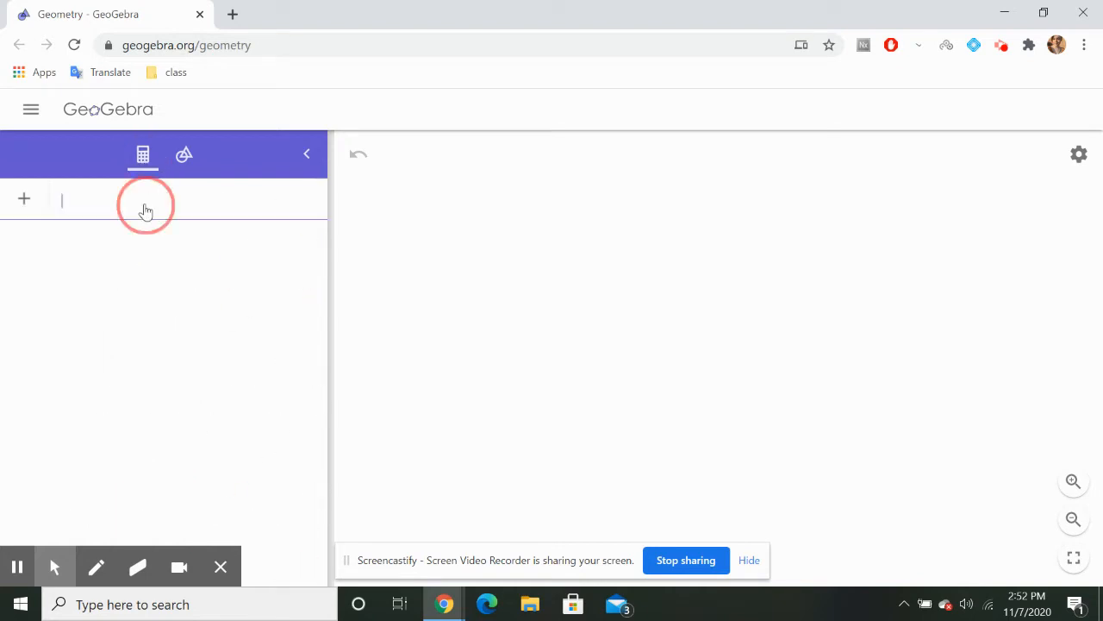
click(176, 169)
click(145, 159)
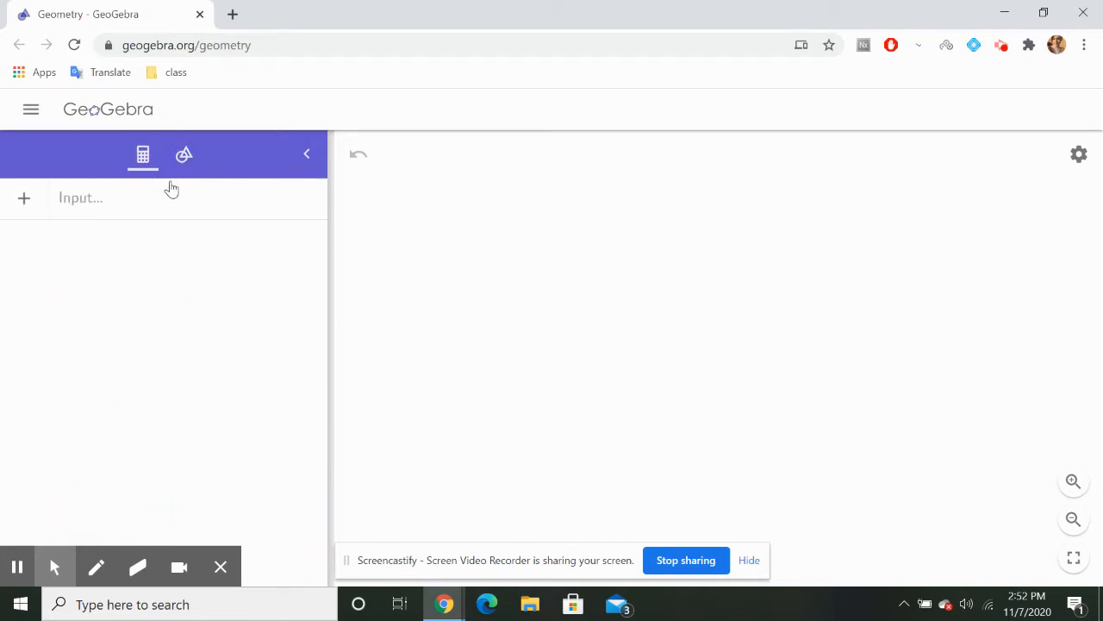
click(184, 172)
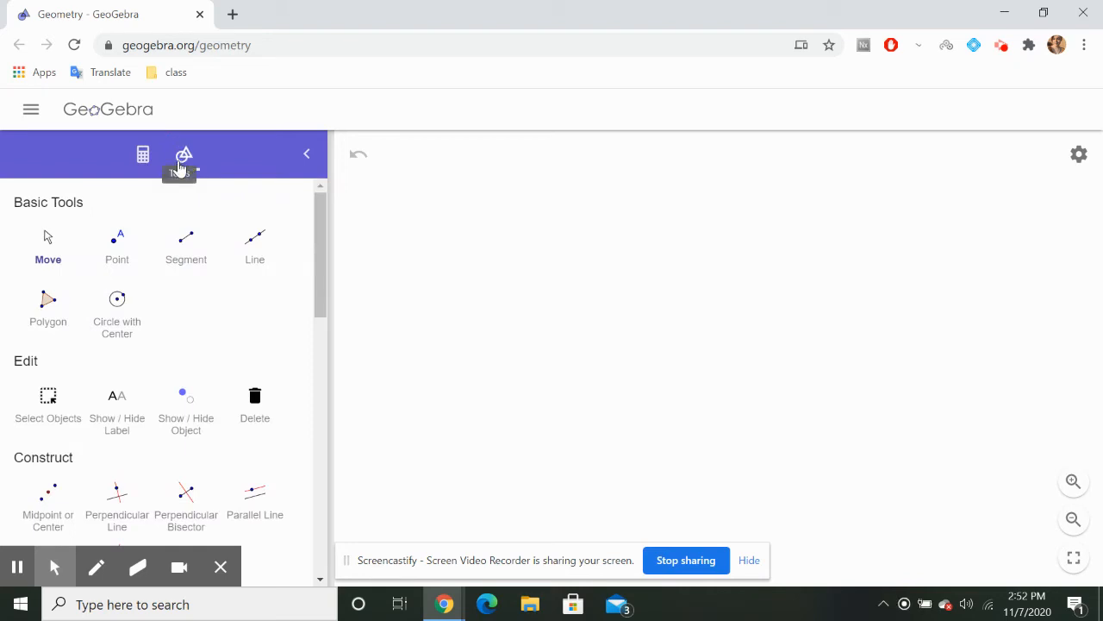
scroll(214, 296, down, 1)
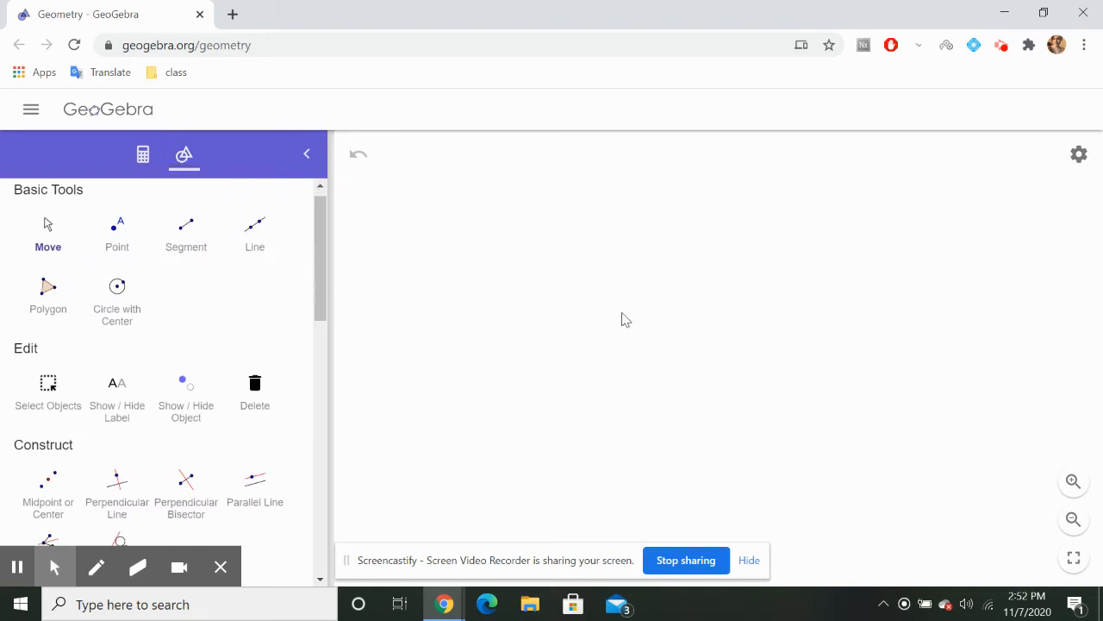
scroll(77, 289, up, 1)
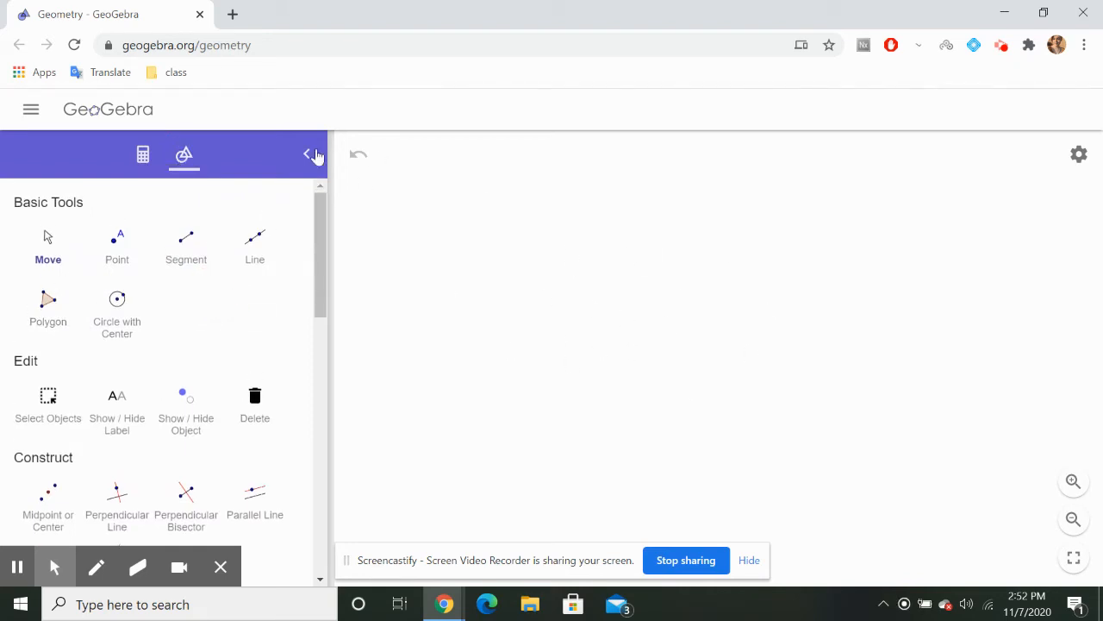
click(308, 154)
drag(376, 357, 379, 389)
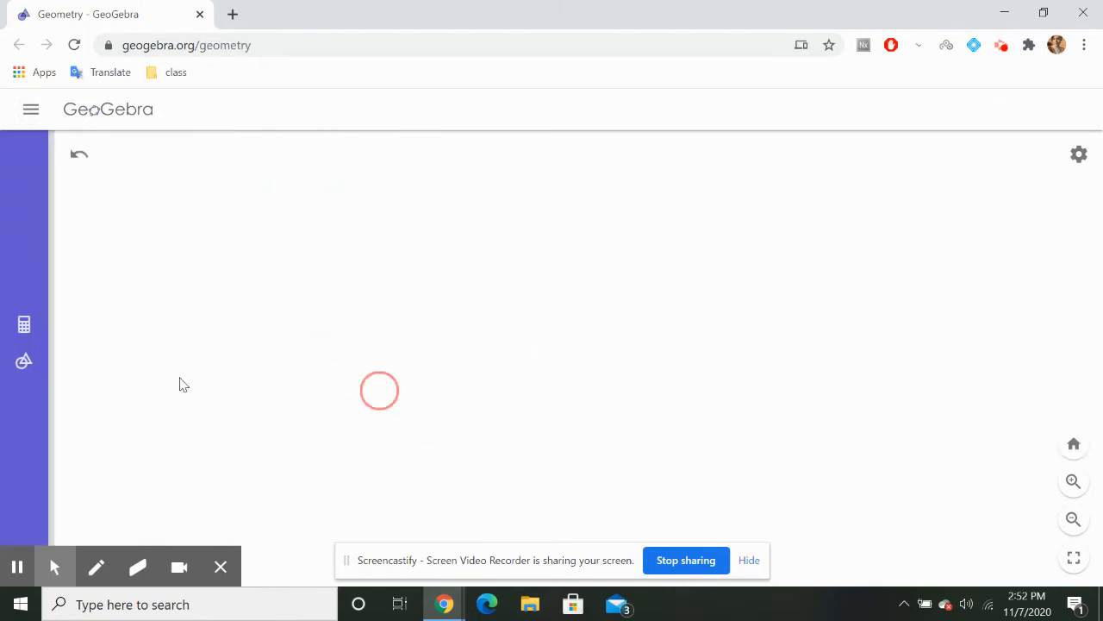
Step: Place two free points with the Point tool, the second up and to the right, and move the first slightly down
click(23, 361)
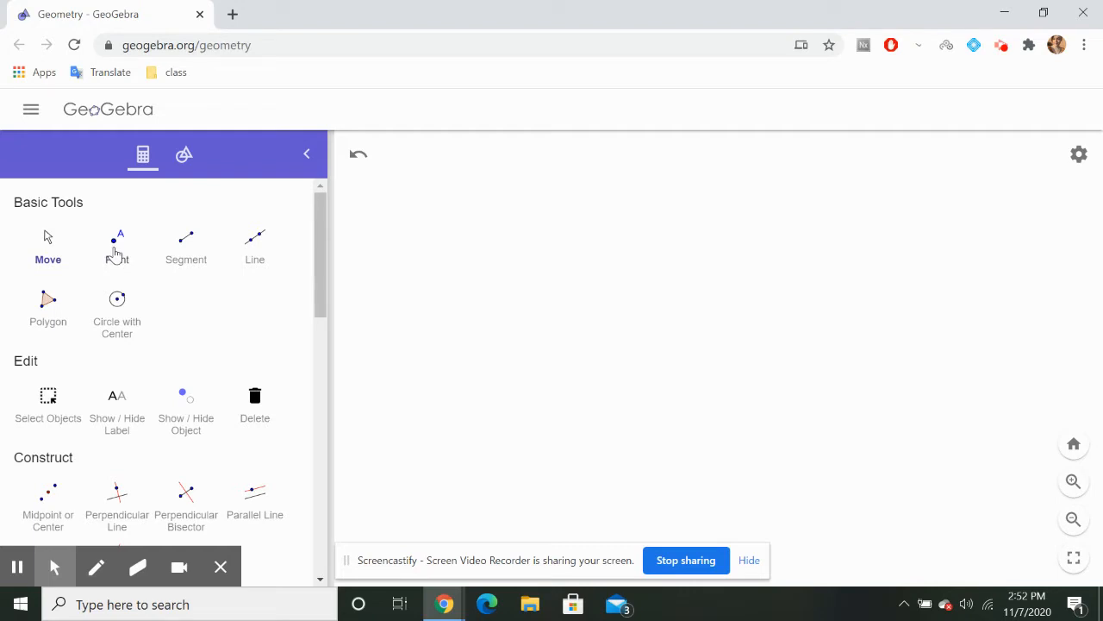
click(116, 248)
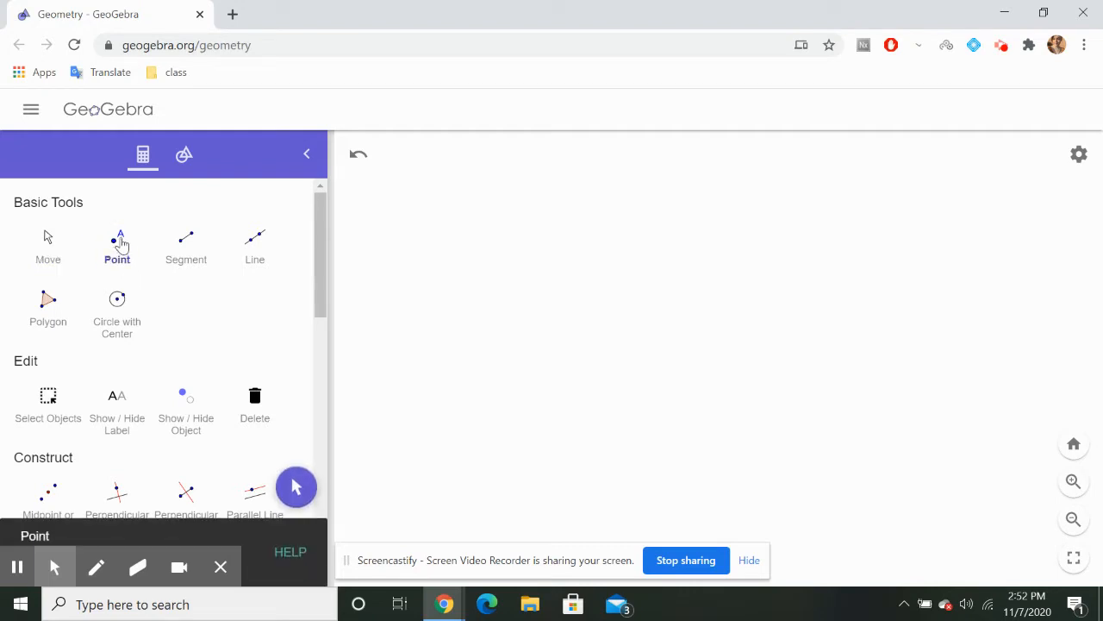
click(535, 361)
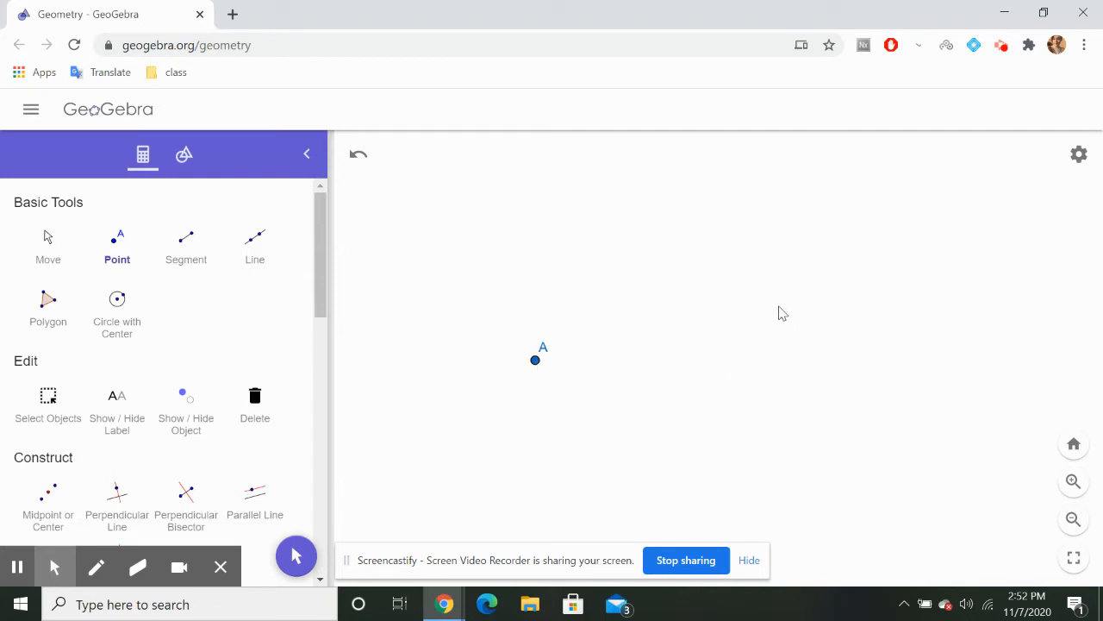
click(46, 251)
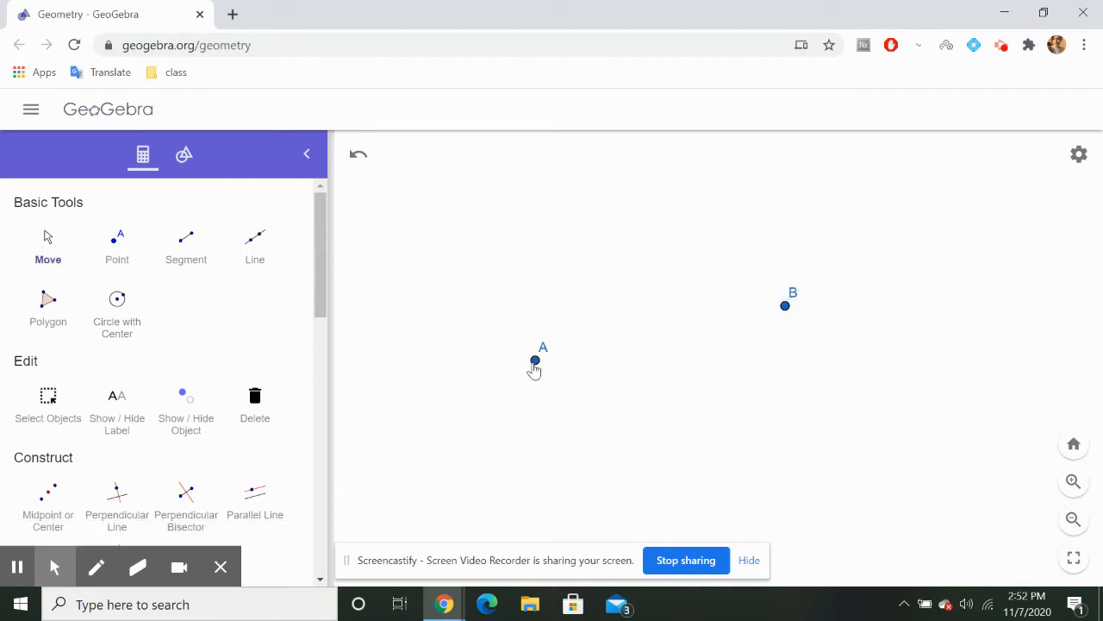
drag(535, 362, 530, 385)
Step: Draw a segment joining points A and B, and a second segment between two new points that crosses it
click(191, 244)
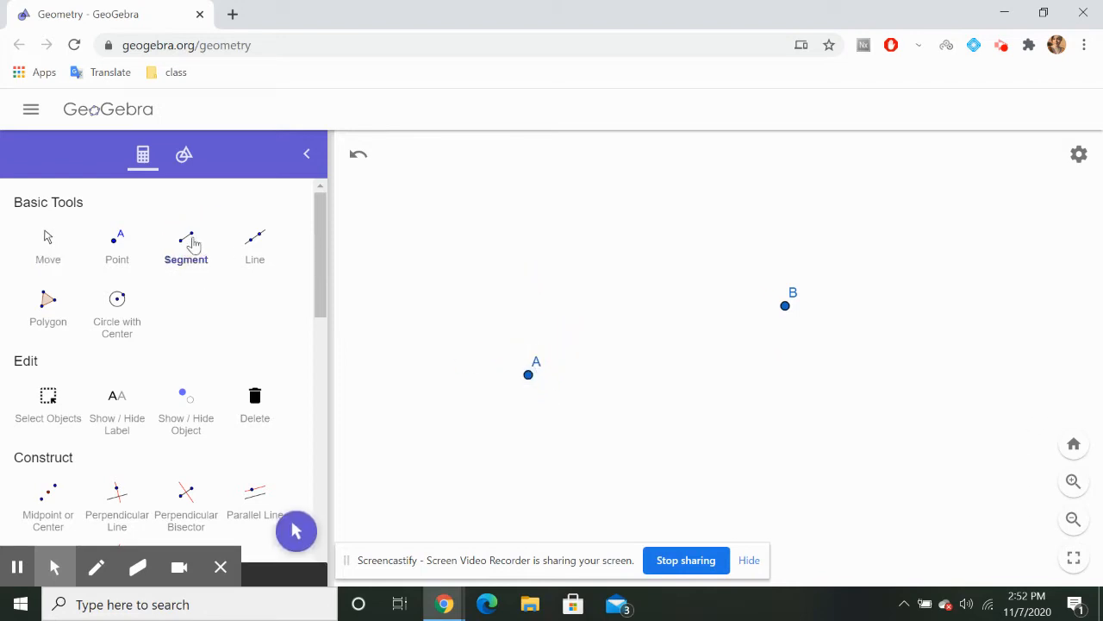
click(528, 380)
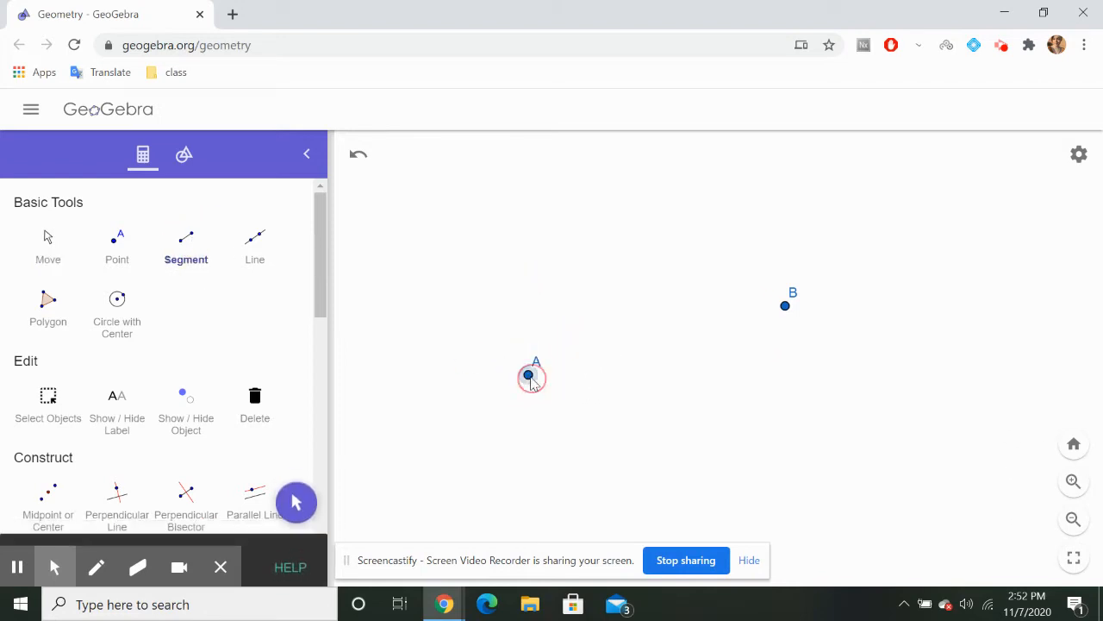
click(786, 314)
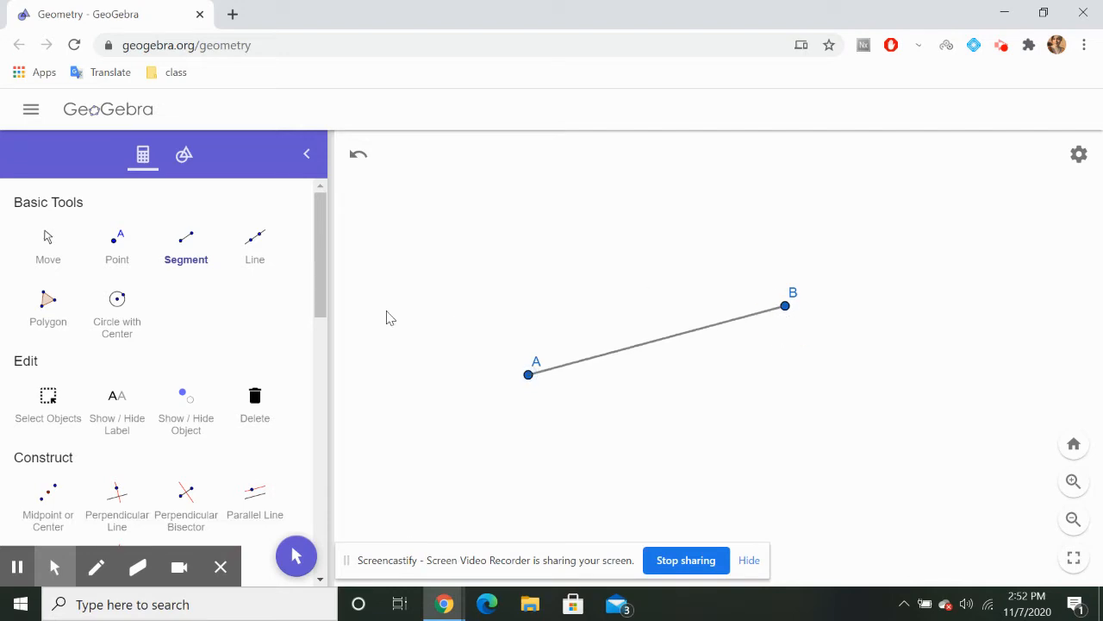
click(198, 243)
click(443, 309)
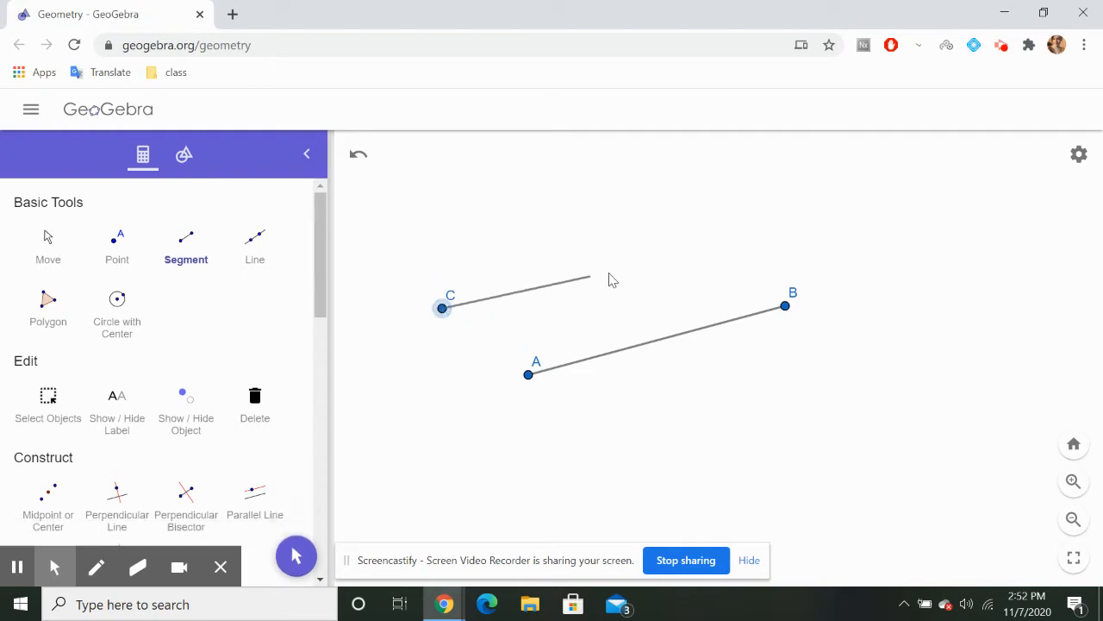
click(703, 356)
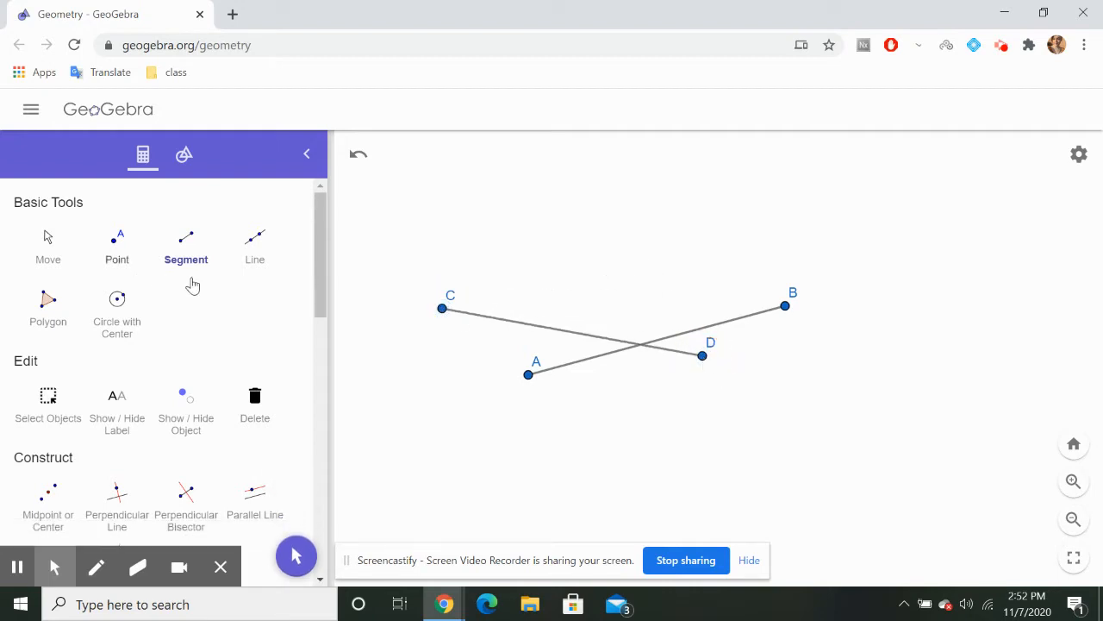
Step: Draw a line through points C and A, and another steep line through two new points to the right of B
click(254, 250)
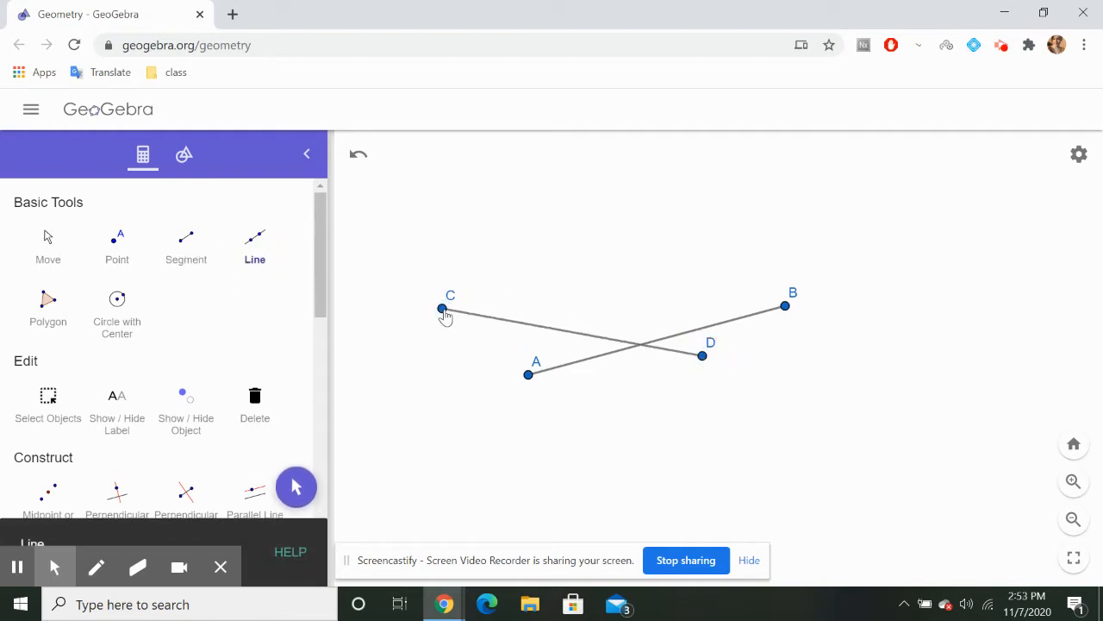
click(443, 309)
click(528, 376)
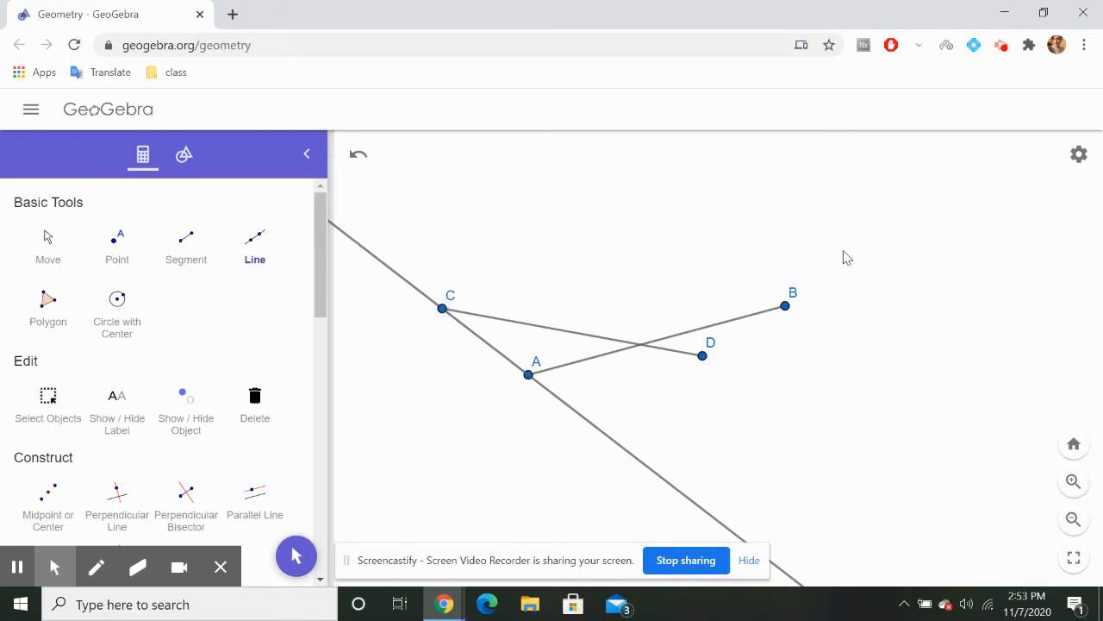
click(881, 204)
click(808, 382)
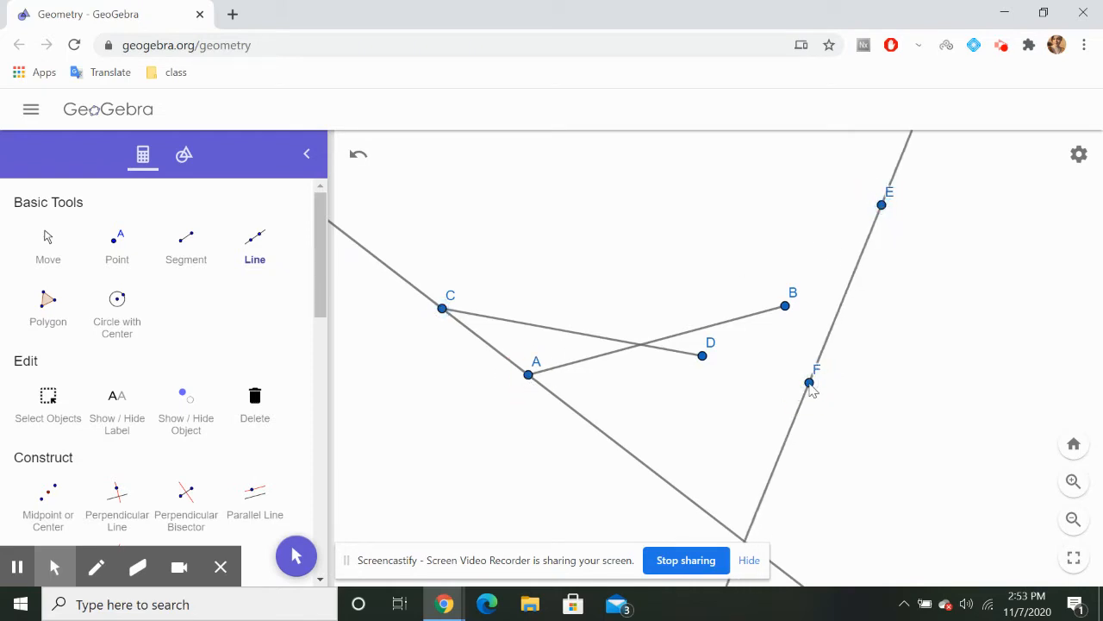
Step: Draw a closed triangle with the Polygon tool to the right of the line through E and F
scroll(213, 312, down, 1)
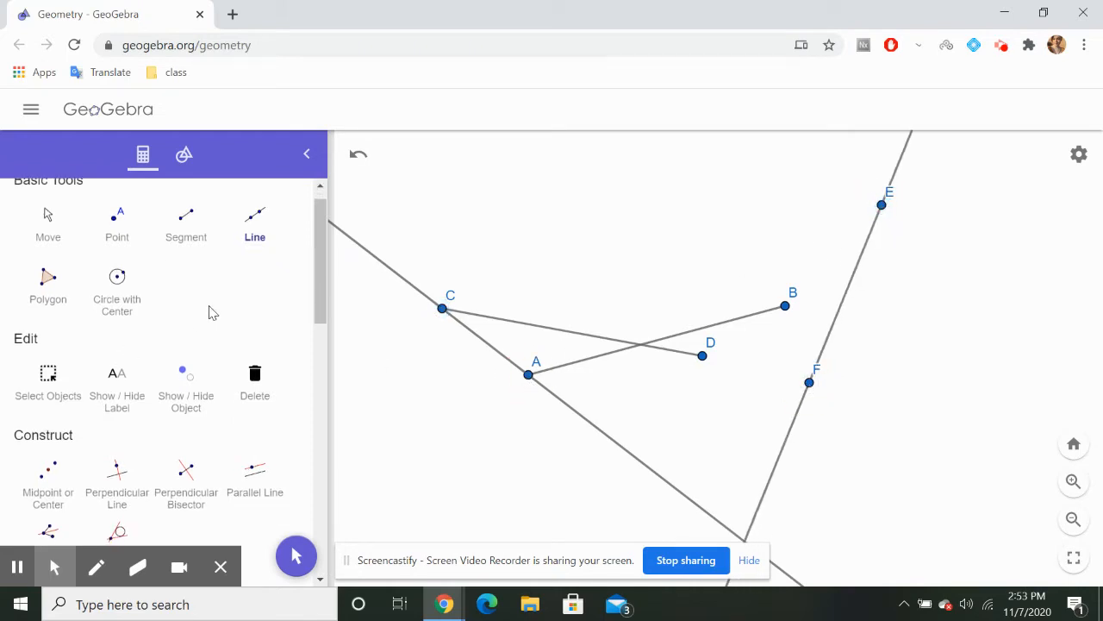
click(54, 300)
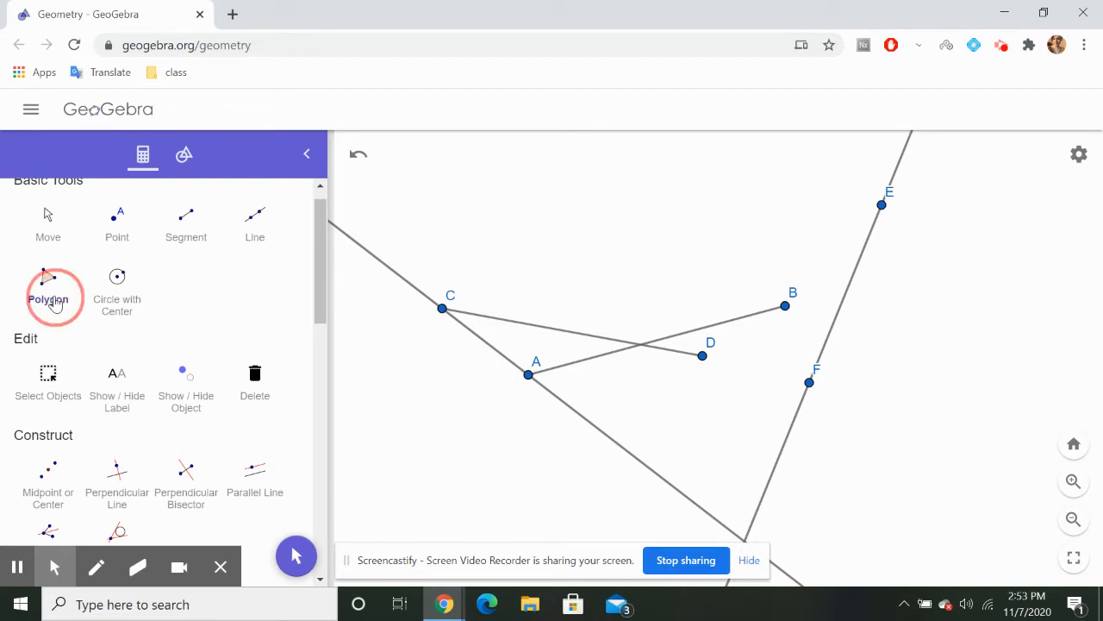
click(948, 319)
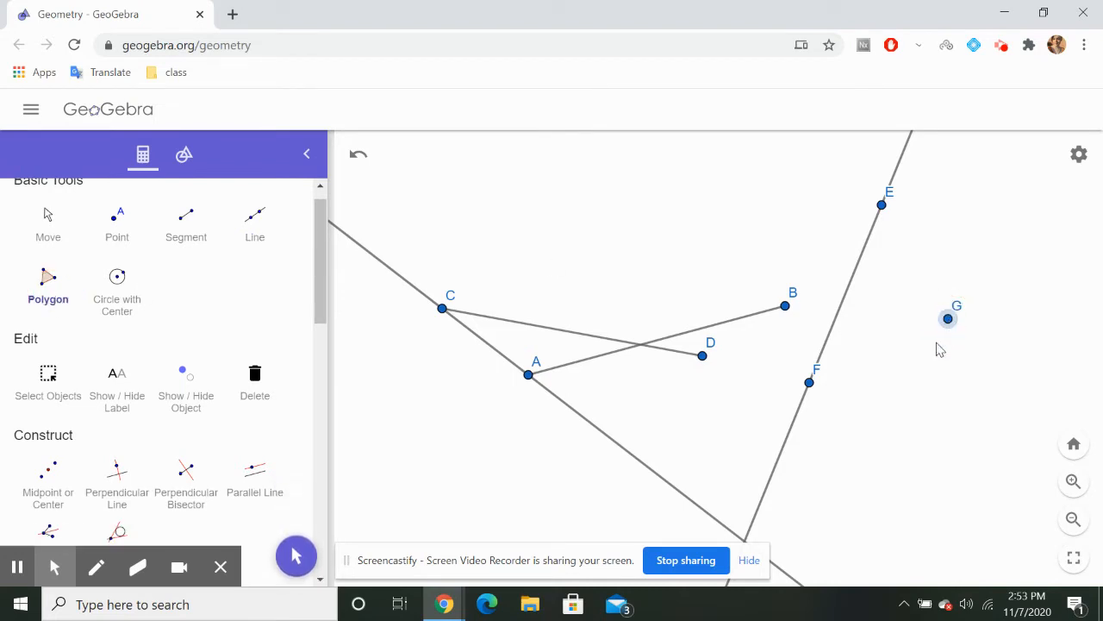
click(912, 390)
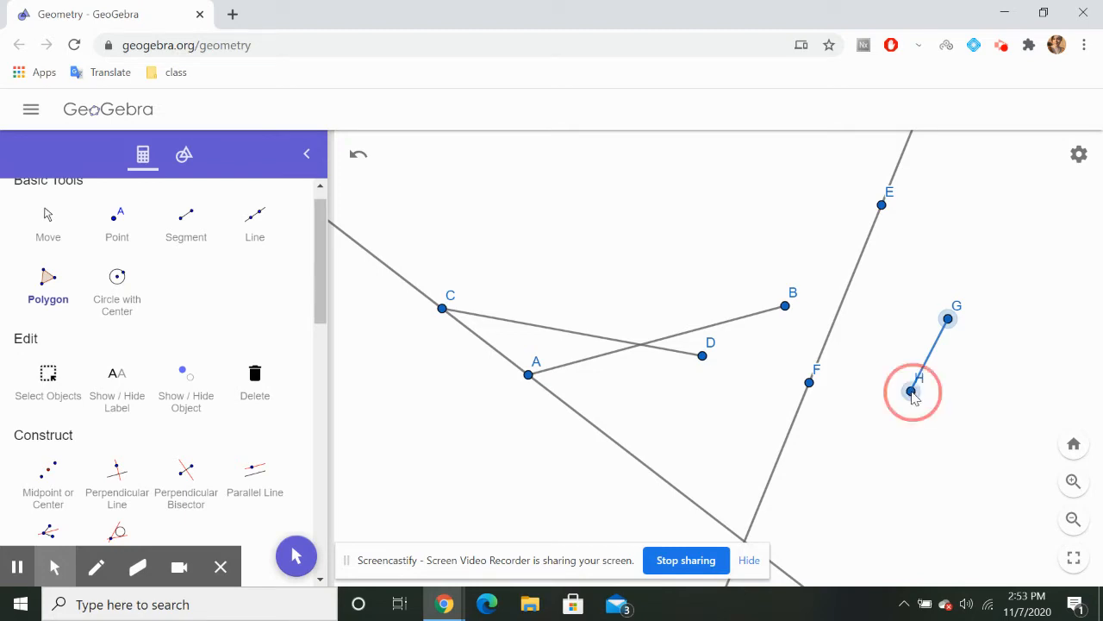
click(990, 395)
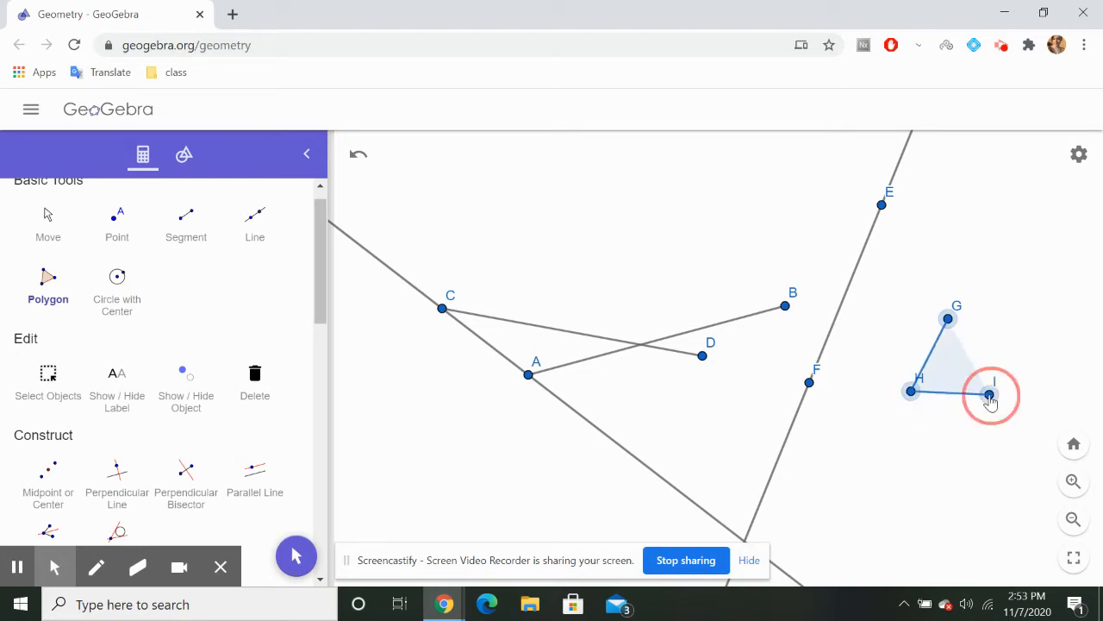
click(948, 319)
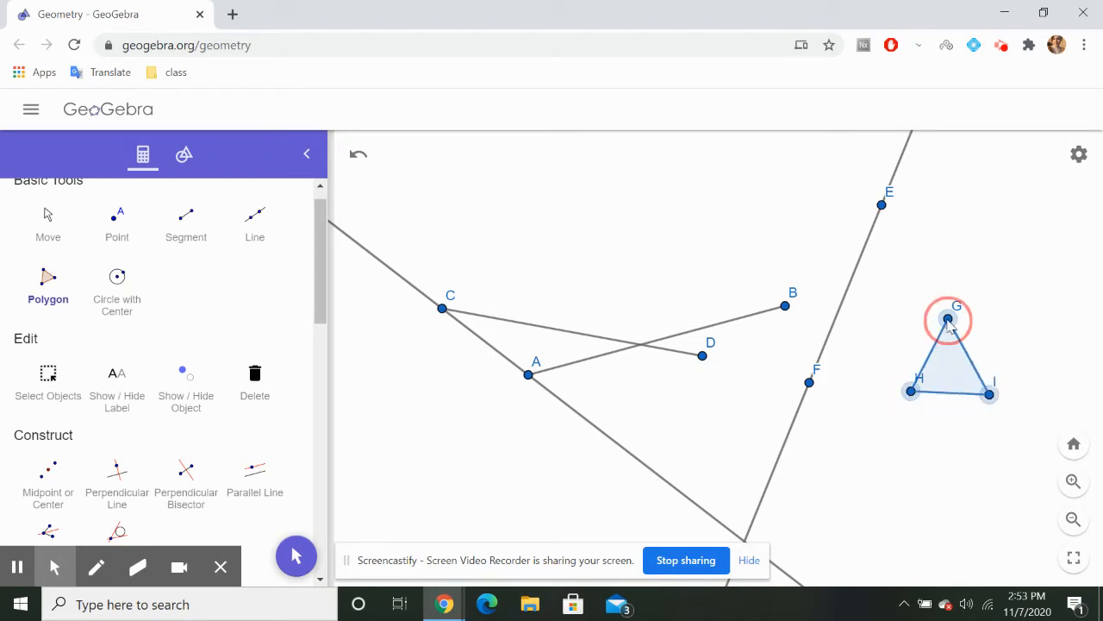
Step: Draw a closed four-sided polygon above segment CD
click(561, 178)
click(504, 246)
click(584, 276)
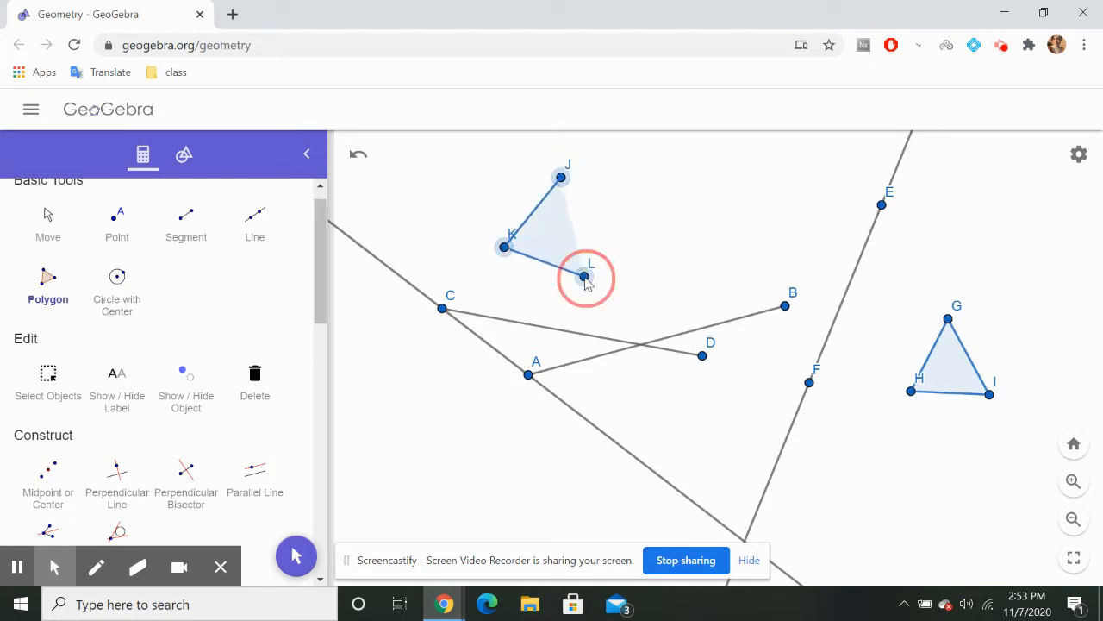
click(629, 235)
click(561, 177)
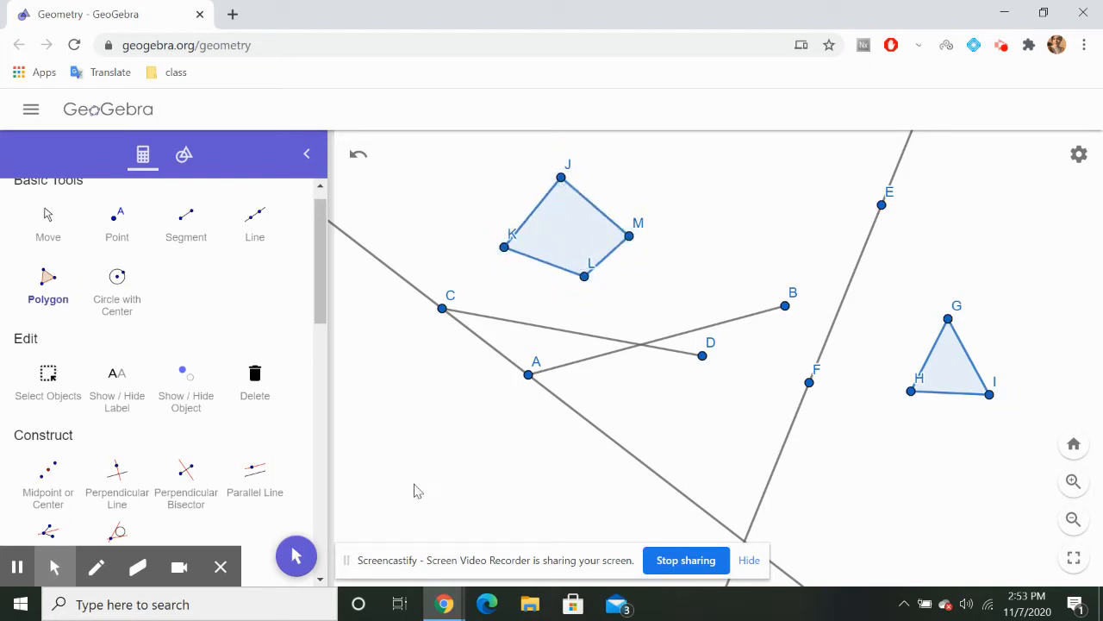
Step: Draw a closed five-sided polygon below and to the left of point A
click(425, 422)
click(392, 483)
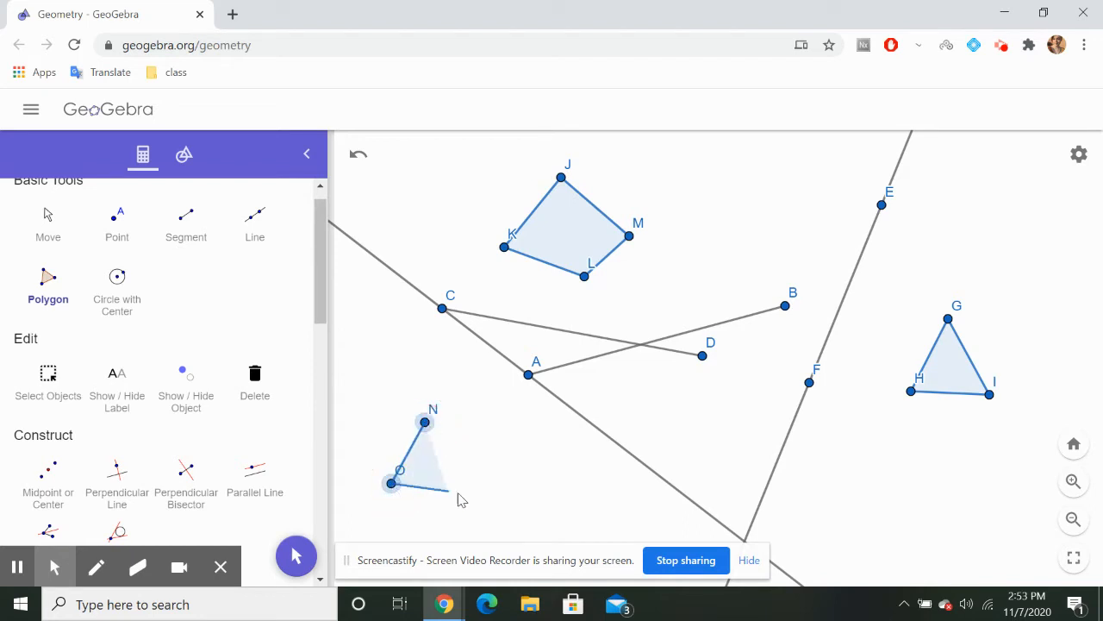
click(482, 502)
click(505, 464)
click(478, 402)
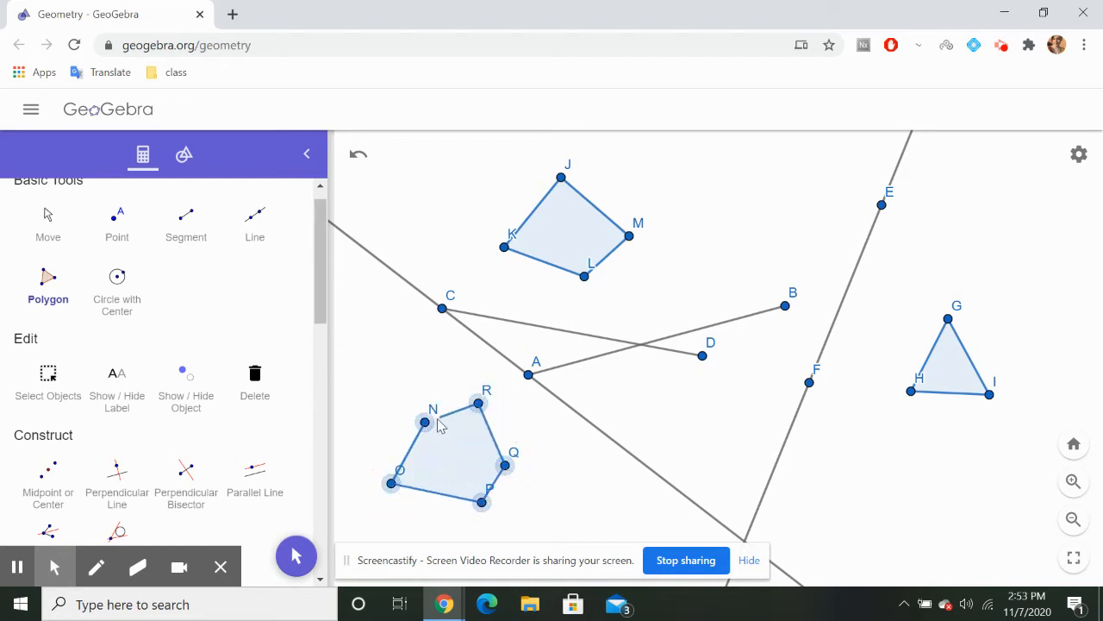
click(425, 422)
Step: Erase all points, segments, lines and polygons from the drawing area with the Delete tool
scroll(269, 408, down, 1)
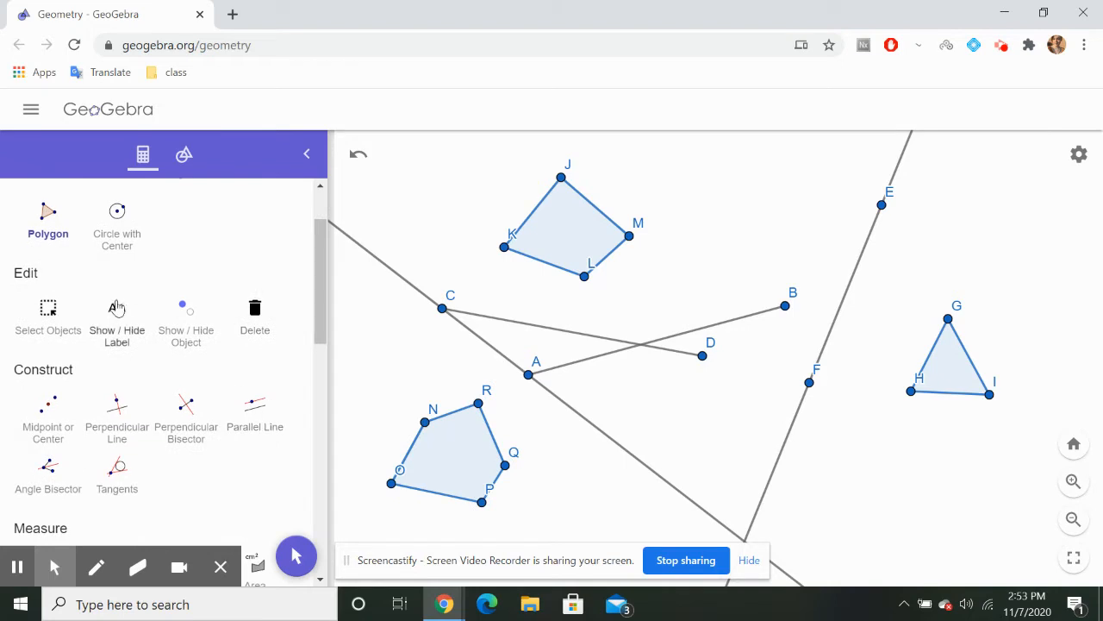
scroll(116, 308, down, 1)
click(255, 274)
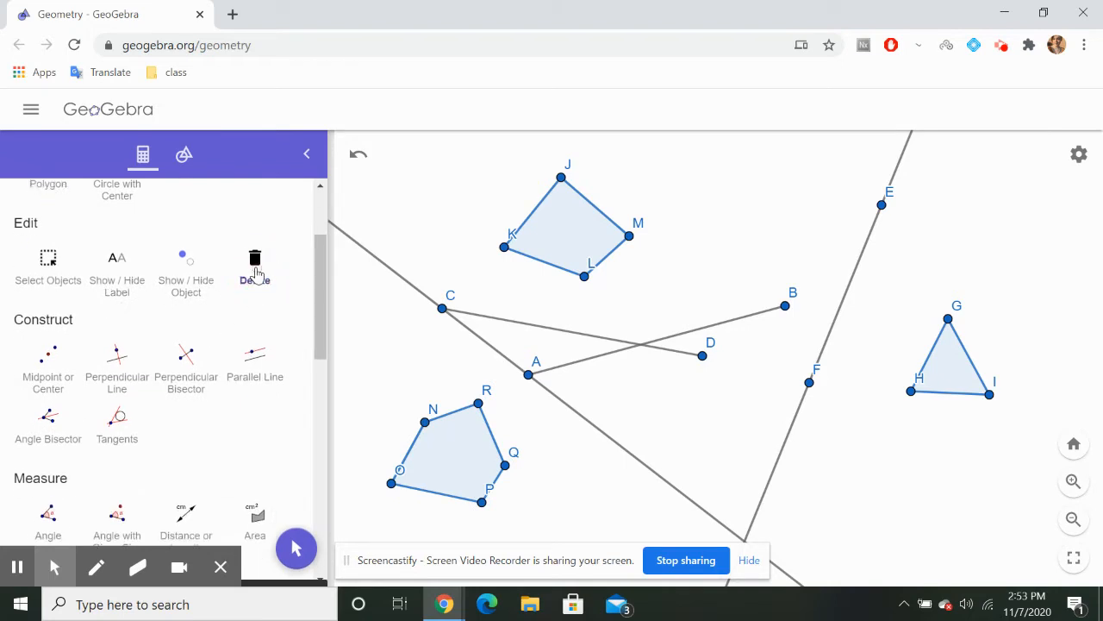
click(675, 179)
mouse_move(675, 179)
mouse_down()
mouse_move(641, 239)
mouse_move(537, 264)
mouse_move(524, 372)
mouse_move(461, 365)
mouse_move(411, 480)
mouse_move(379, 500)
mouse_move(528, 473)
mouse_move(485, 493)
mouse_move(815, 365)
mouse_move(810, 387)
mouse_move(709, 358)
mouse_move(889, 227)
mouse_move(956, 290)
mouse_move(988, 394)
mouse_move(939, 307)
mouse_move(905, 394)
mouse_up()
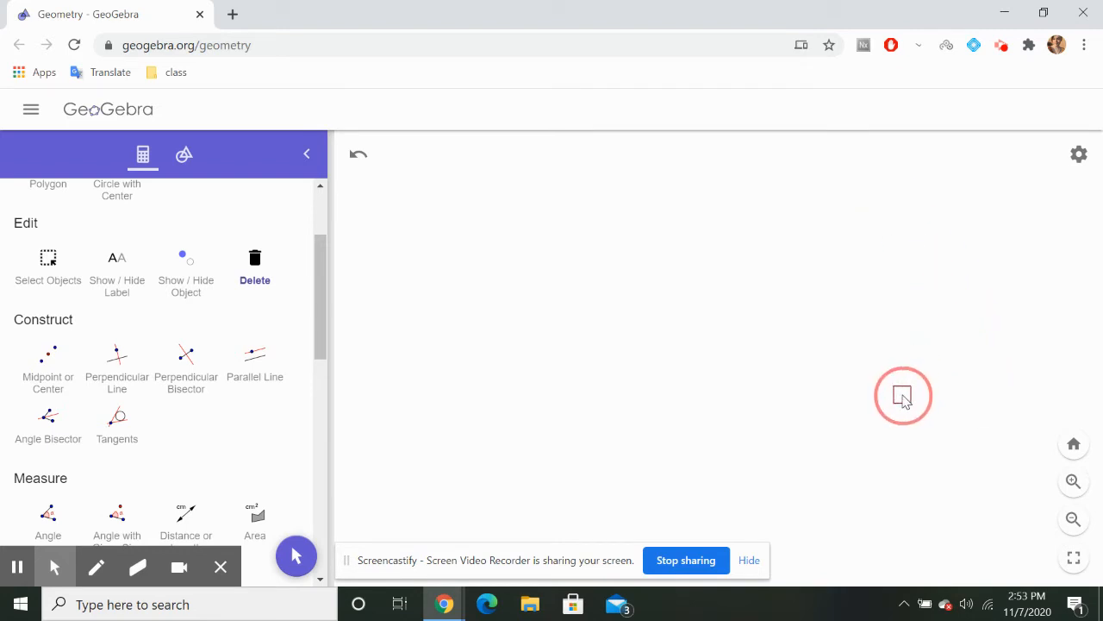
Step: Look through the Construct, Measure and Lines tool groups
scroll(136, 329, down, 1)
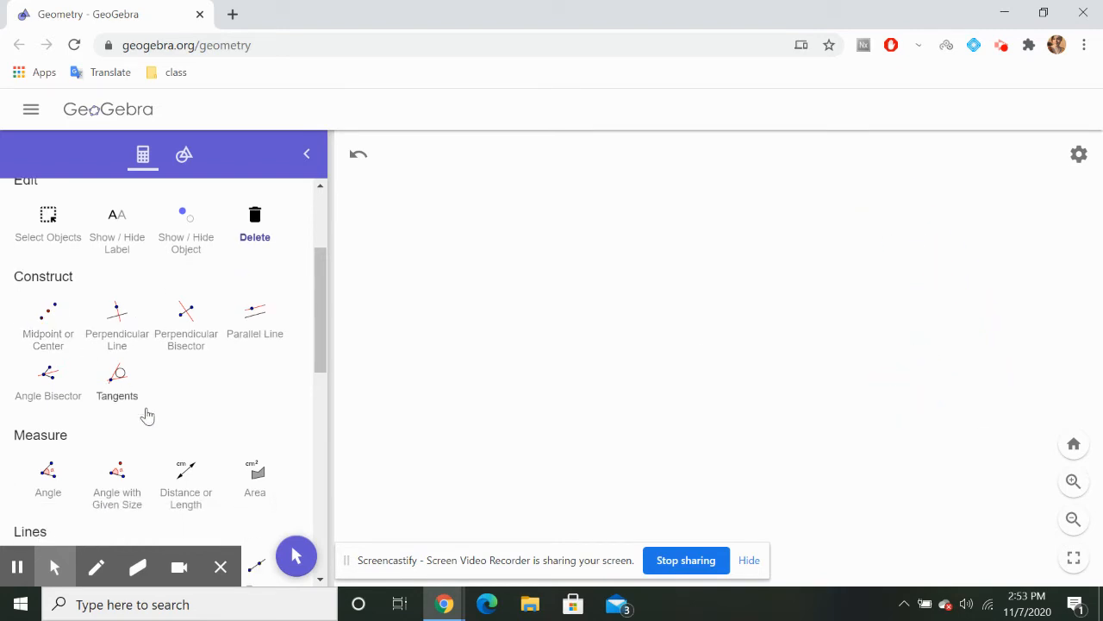
click(271, 374)
click(186, 356)
click(53, 337)
click(247, 385)
scroll(247, 389, down, 2)
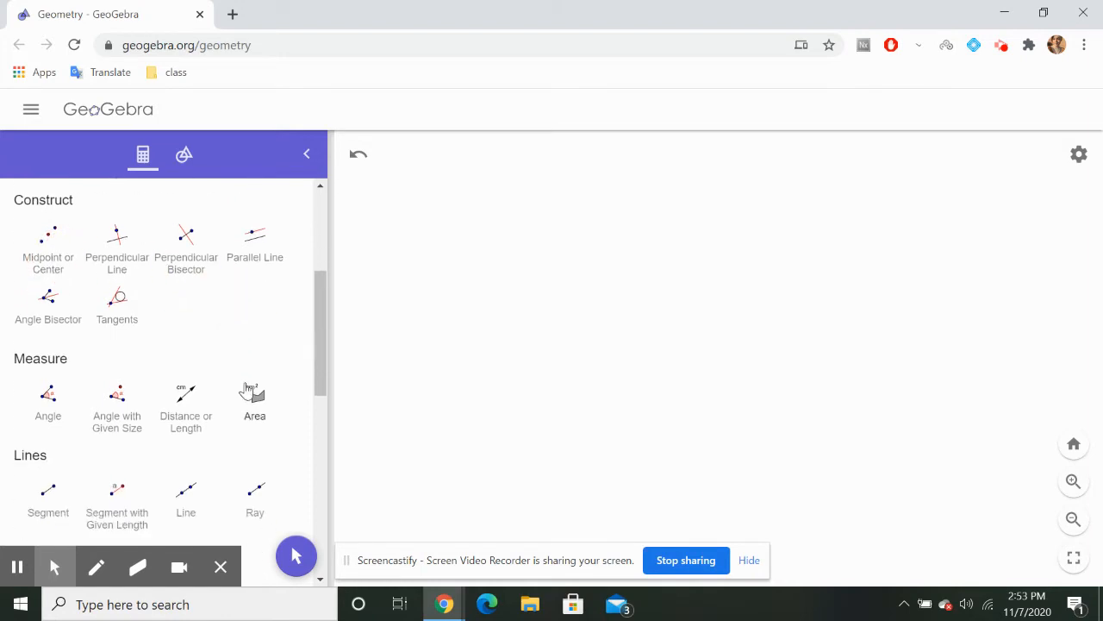
scroll(216, 340, up, 3)
scroll(216, 340, down, 5)
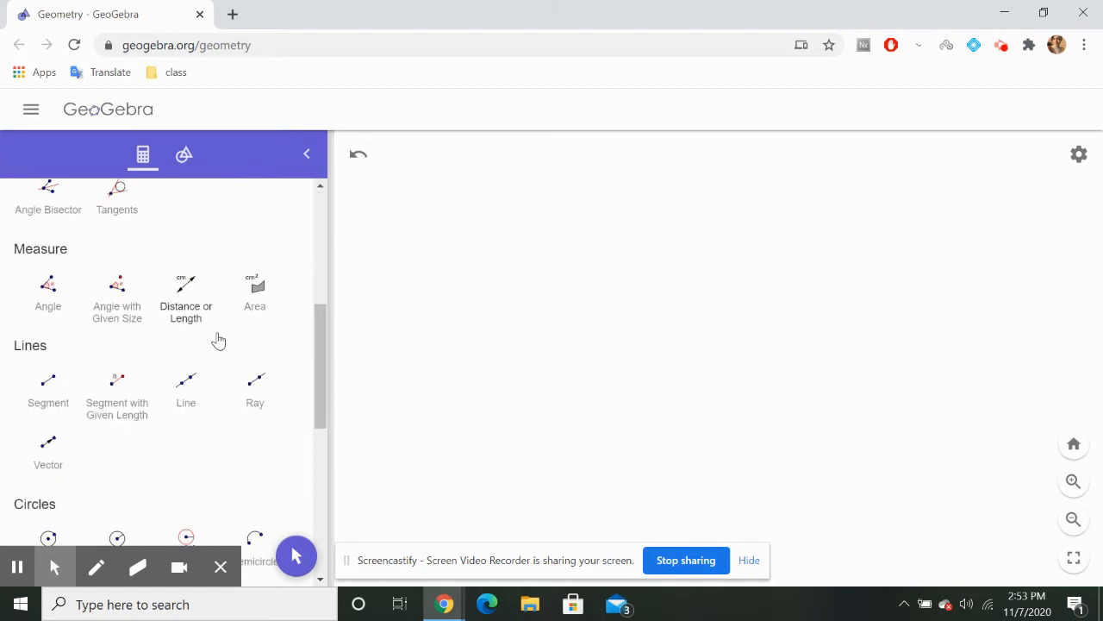
scroll(217, 341, up, 4)
scroll(219, 340, down, 4)
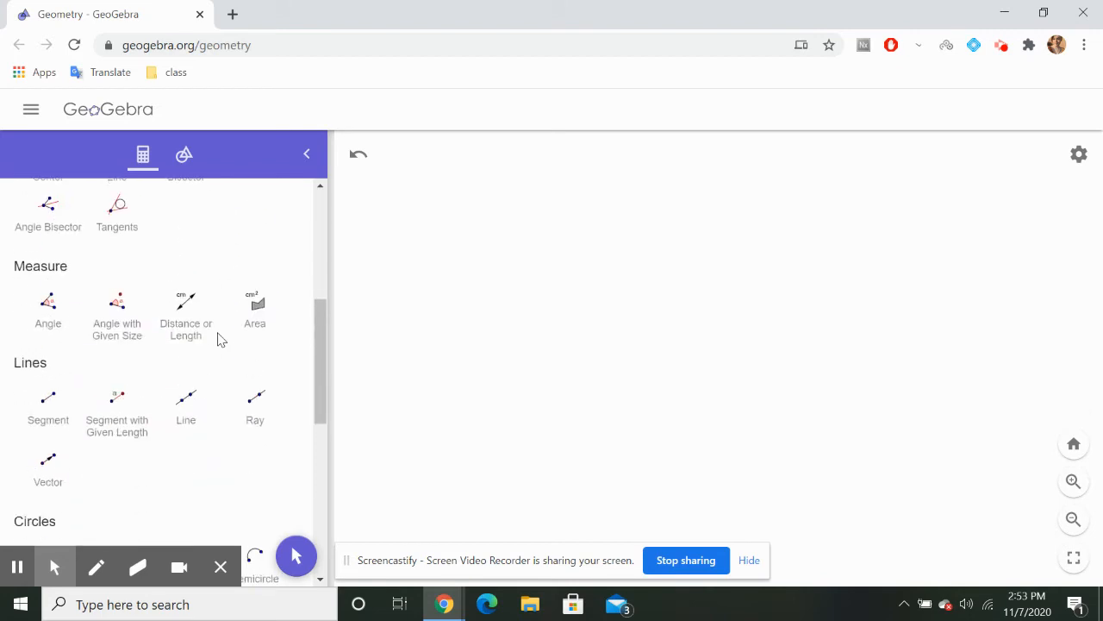
scroll(218, 339, down, 1)
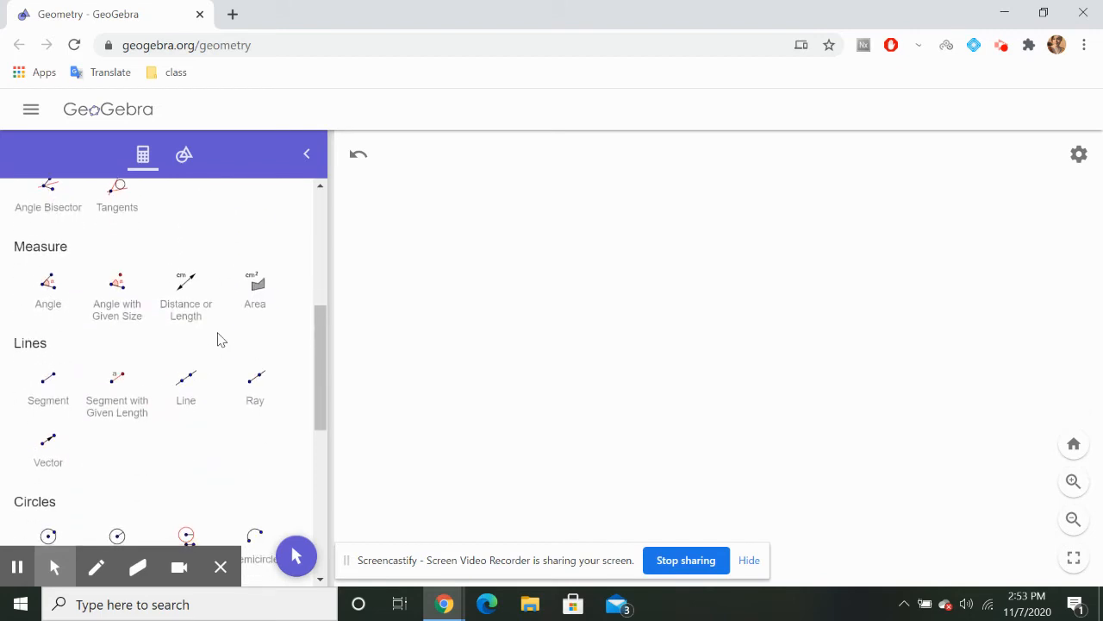
Step: Draw two rays from one shared starting point, one rising steeply to the right and one sloping gently down to the right
click(255, 390)
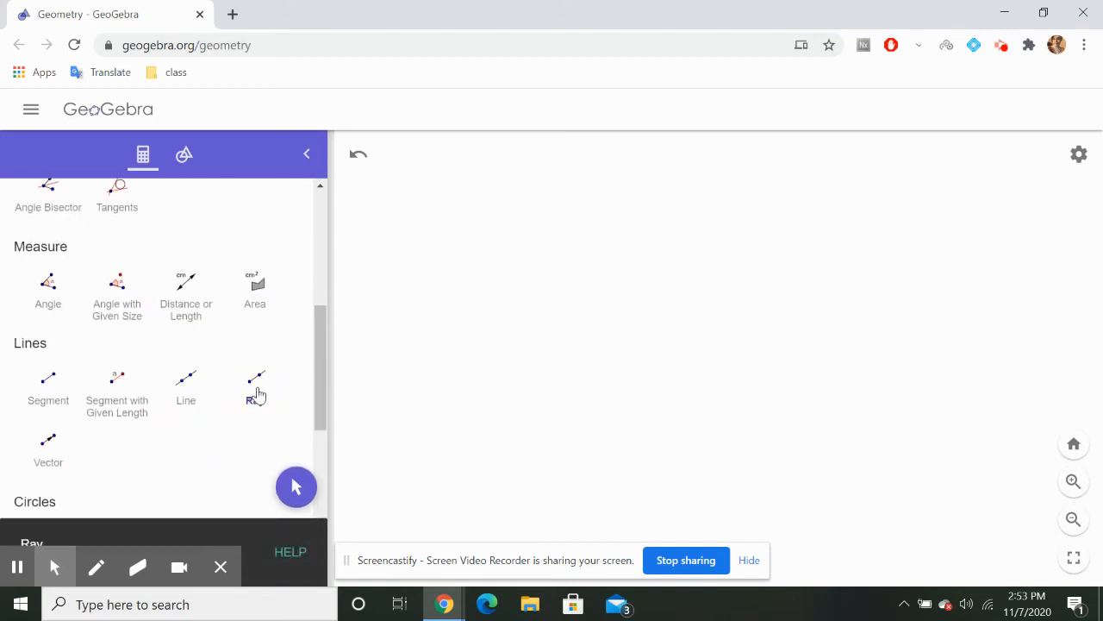
click(555, 380)
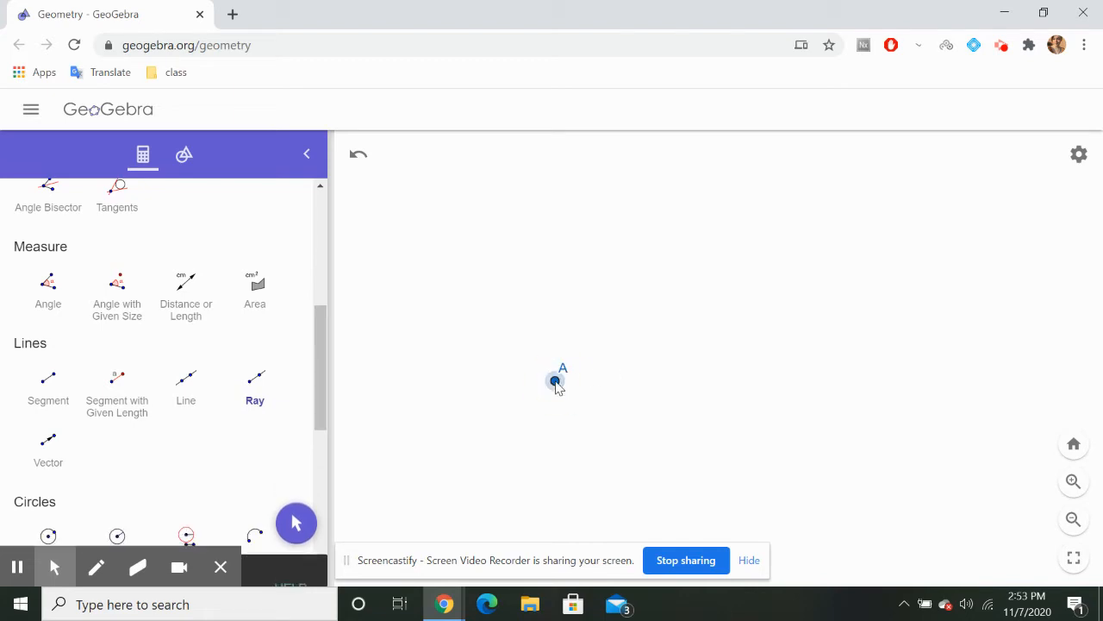
click(585, 275)
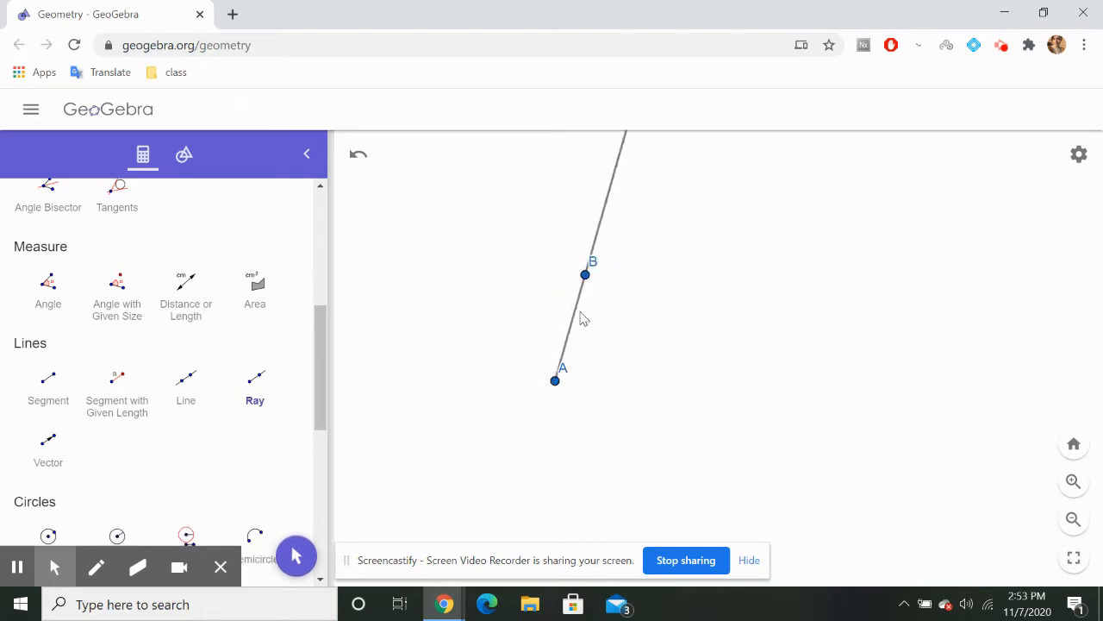
click(261, 387)
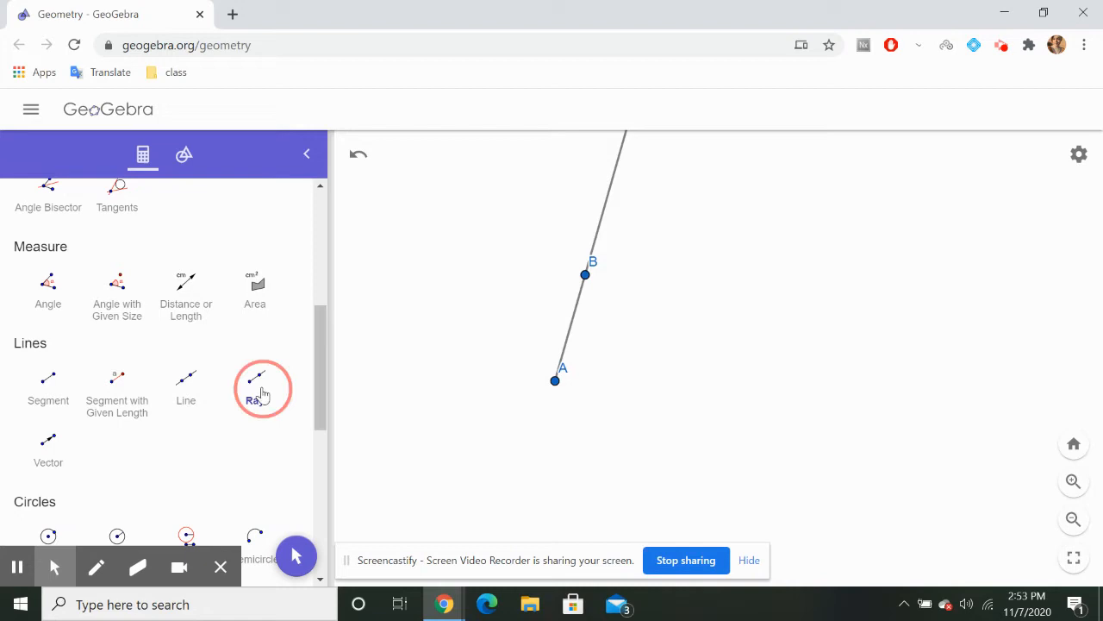
click(555, 381)
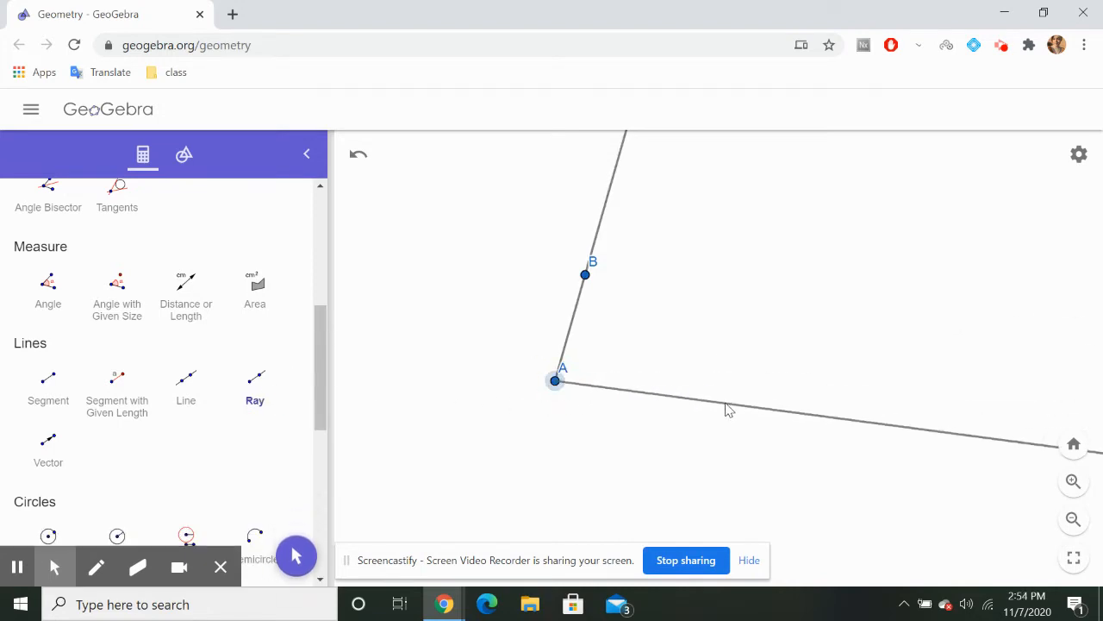
click(725, 403)
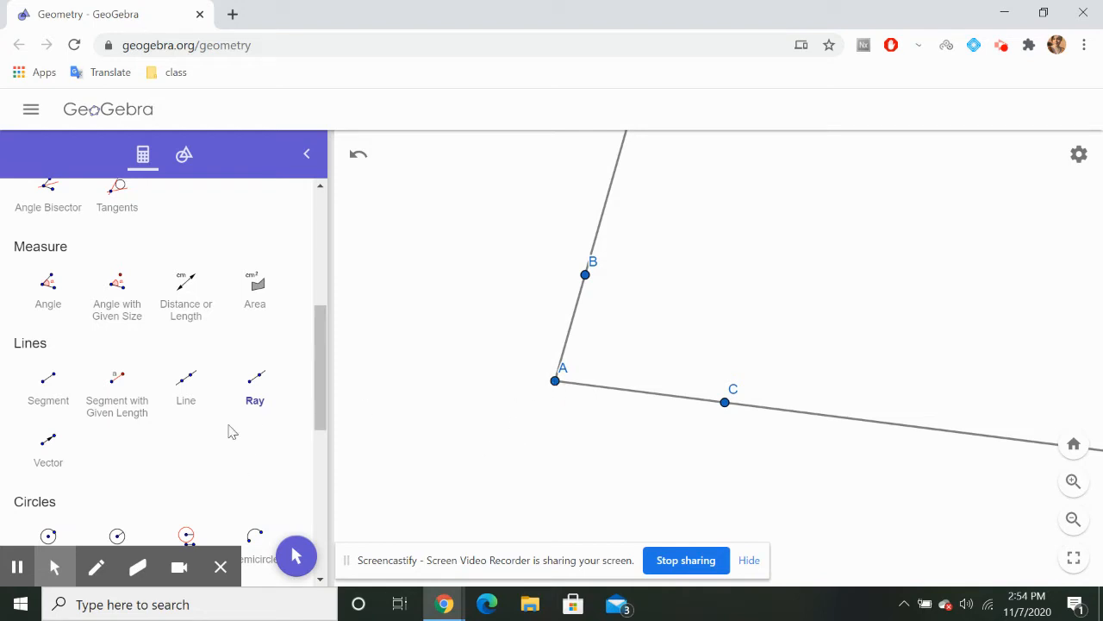
Step: Measure the angle at A between the rays through B and C with the Angle tool
scroll(231, 431, down, 1)
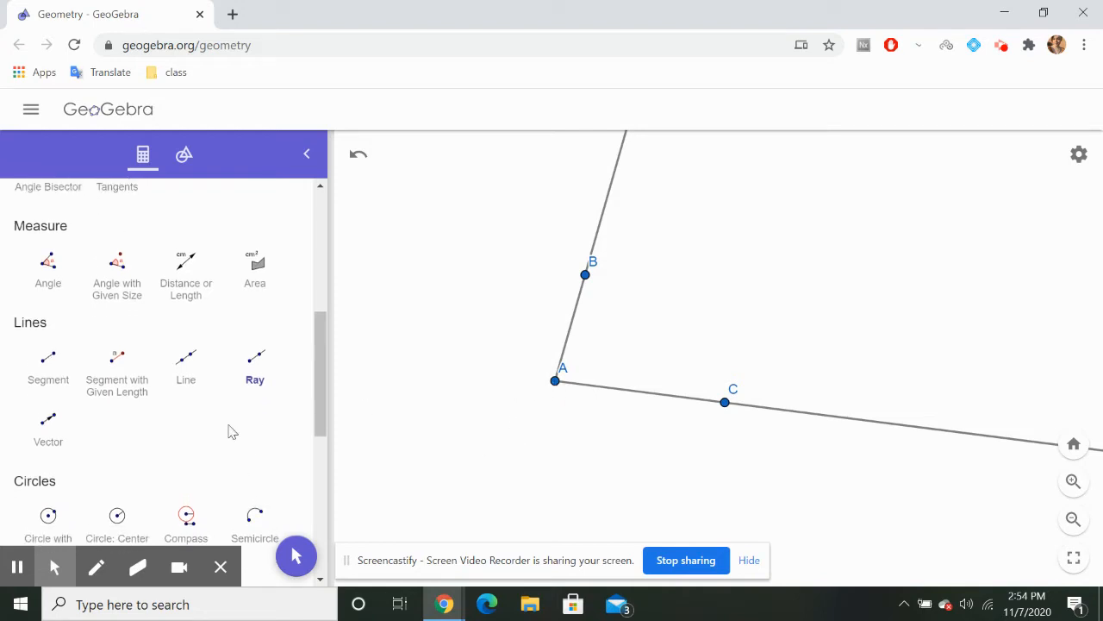
click(48, 272)
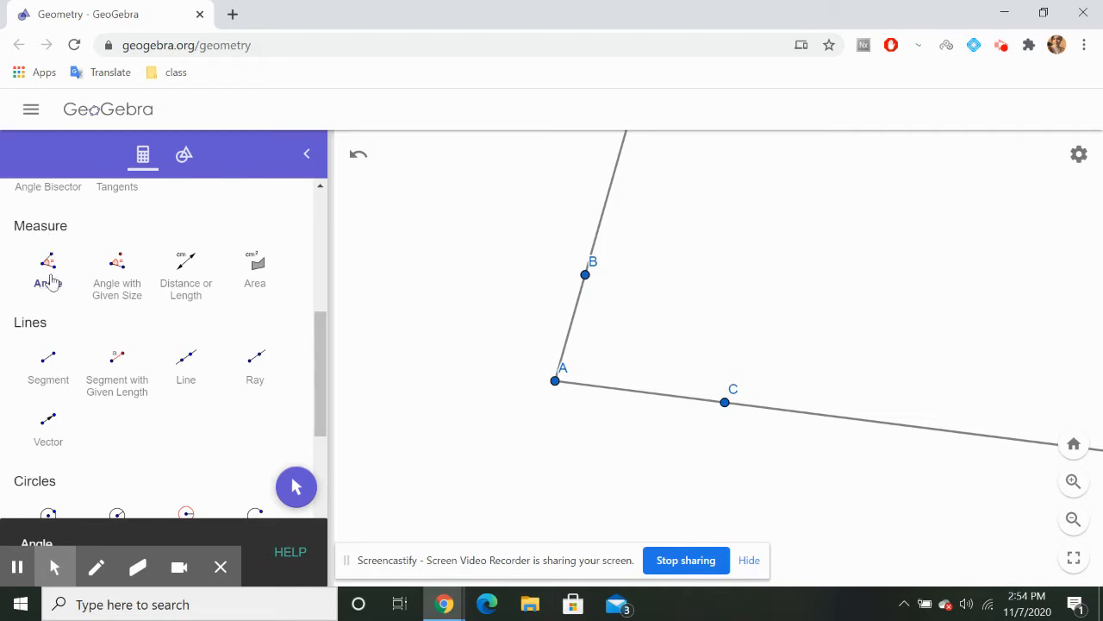
click(583, 365)
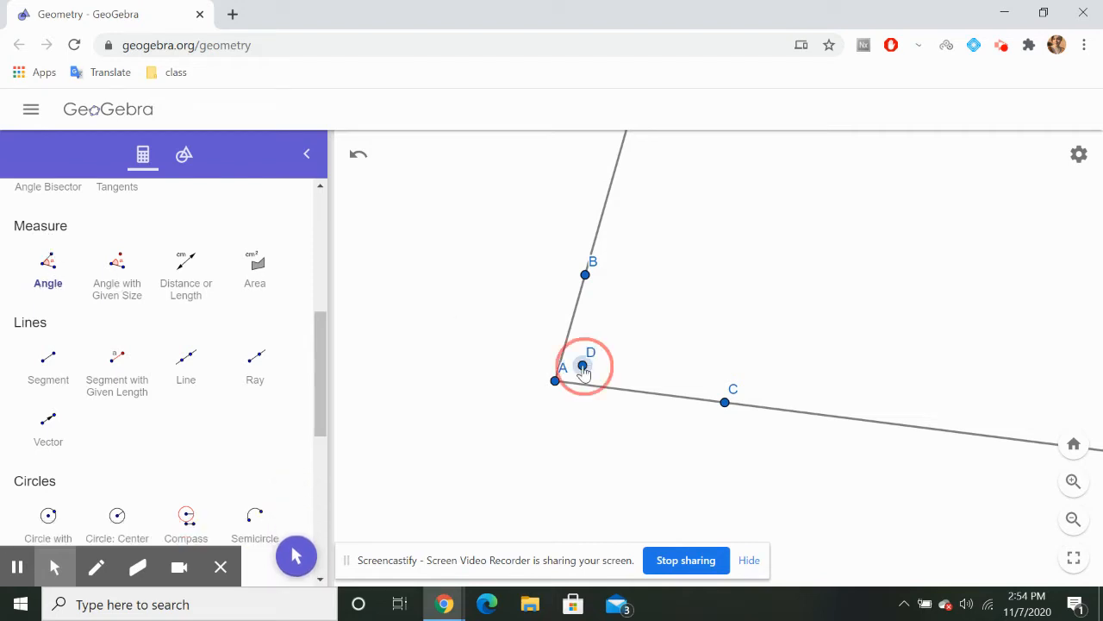
key(ctrl+z)
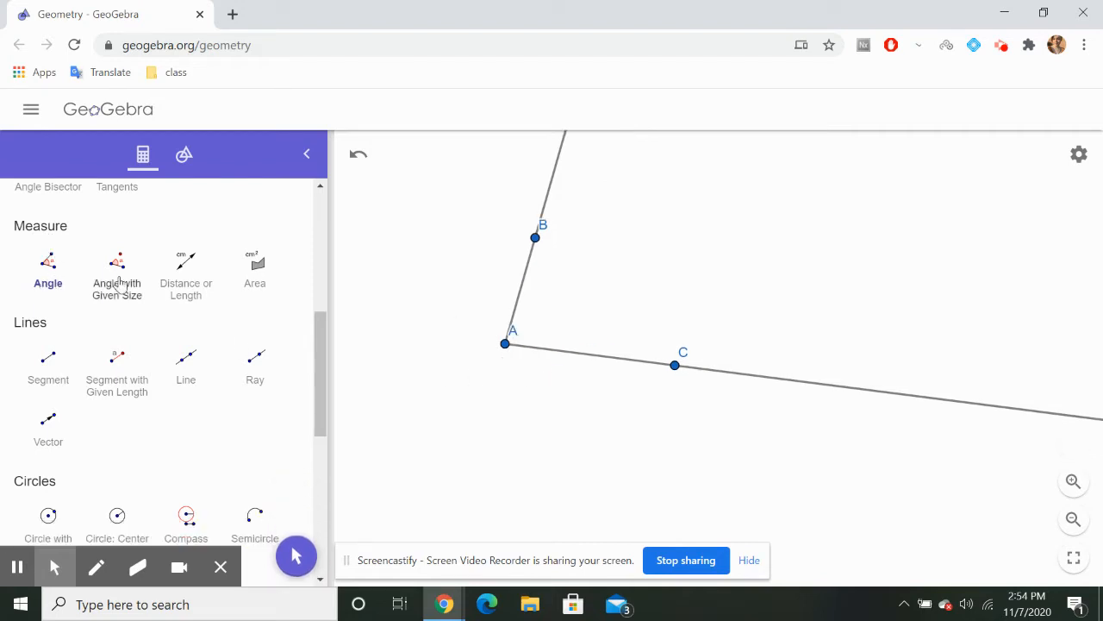
click(45, 281)
click(535, 238)
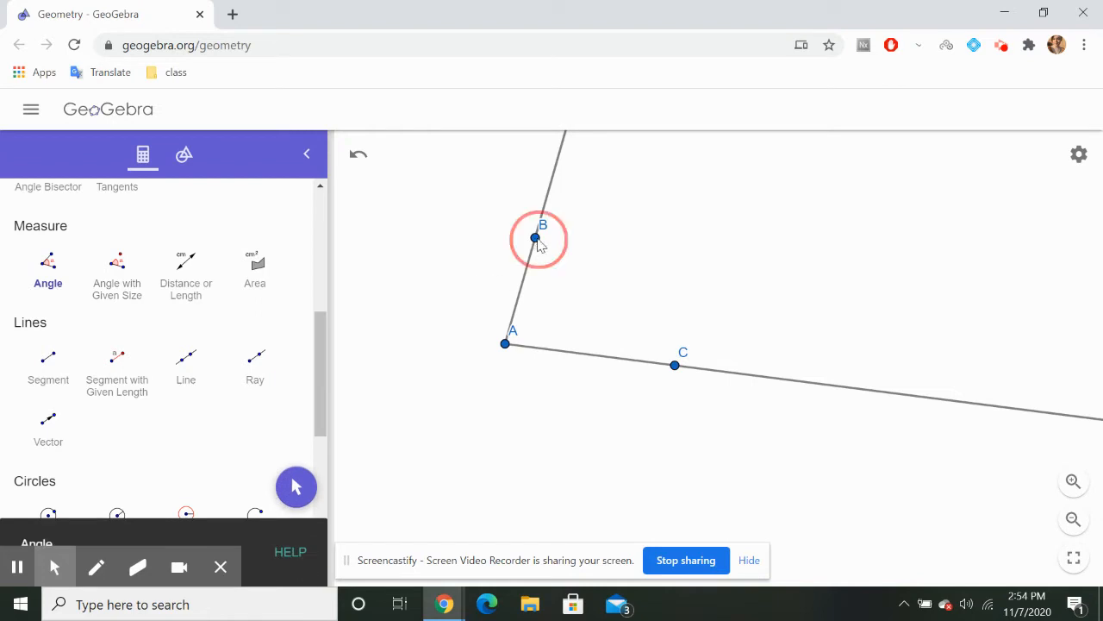
click(675, 365)
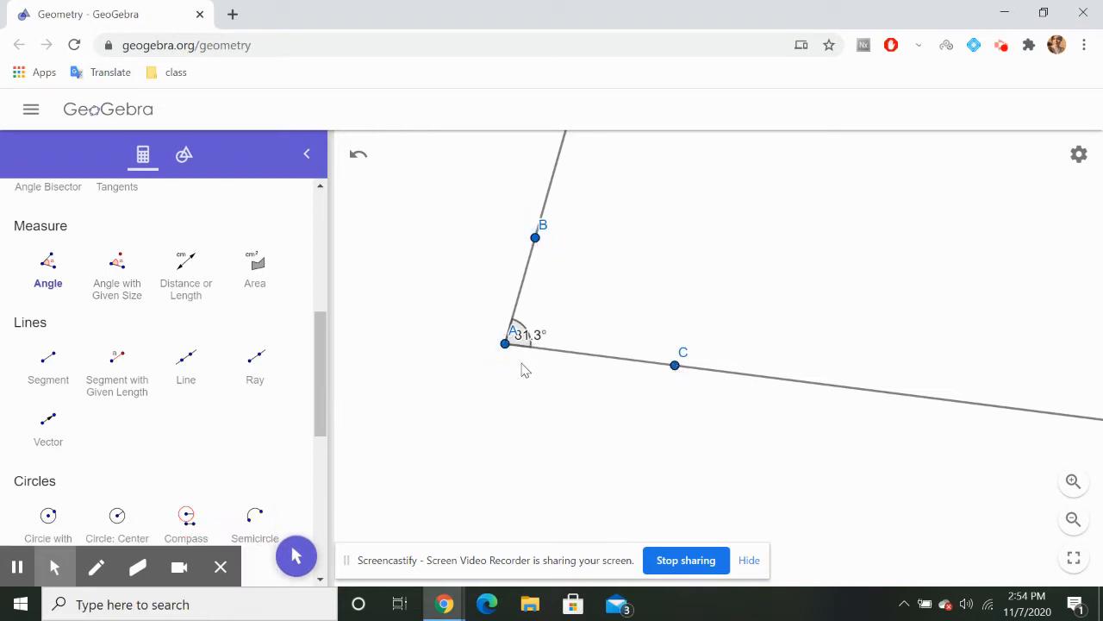
Step: Construct a 30° counterclockwise angle with leg point A and vertex B using Angle with Given Size
scroll(523, 371, up, 3)
scroll(523, 368, down, 3)
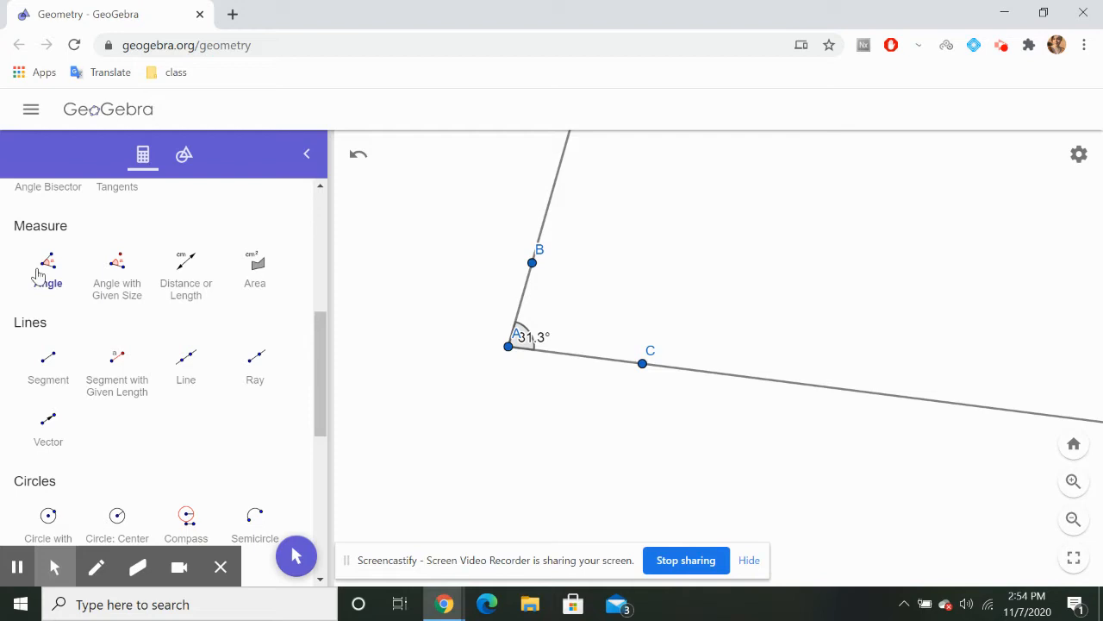
click(117, 274)
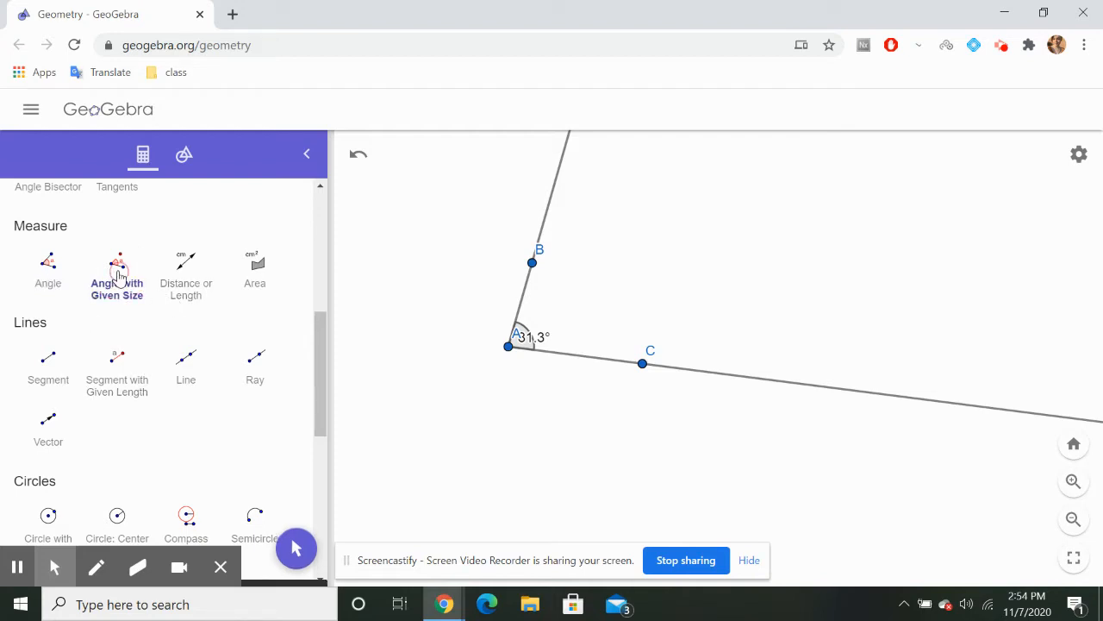
click(507, 347)
click(534, 267)
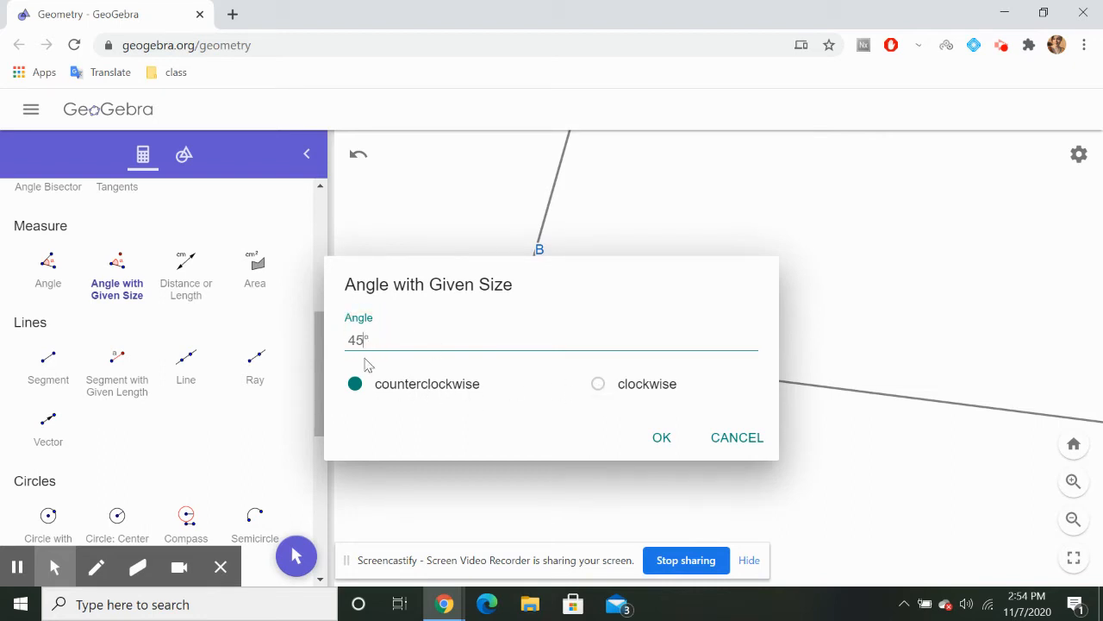
click(660, 438)
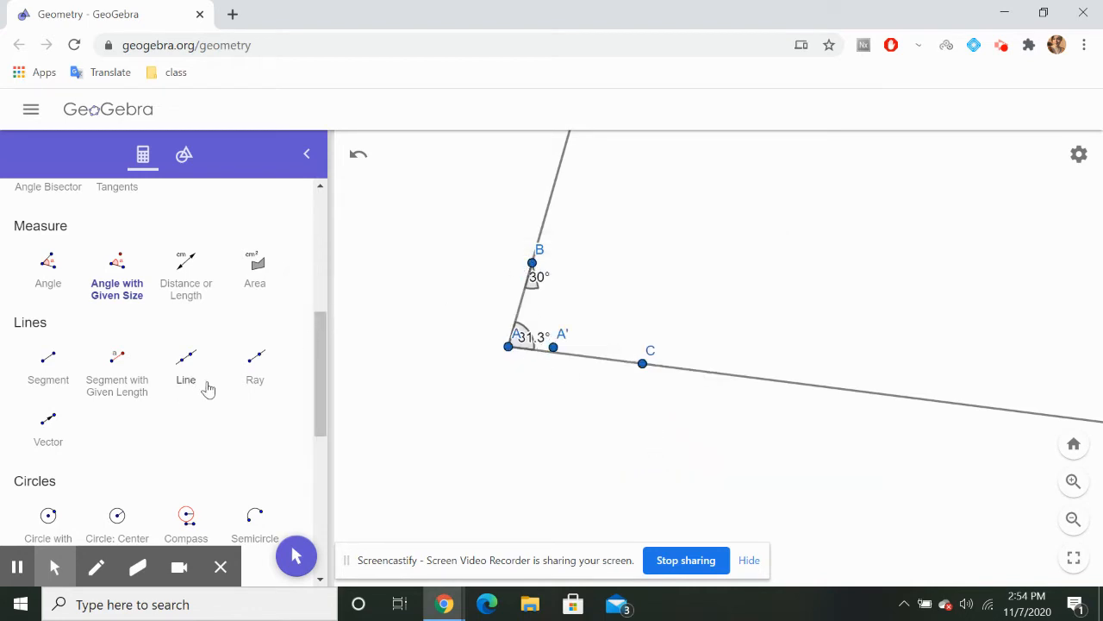
Step: Delete the ray through C, point C and the angle mark at A
scroll(173, 390, up, 3)
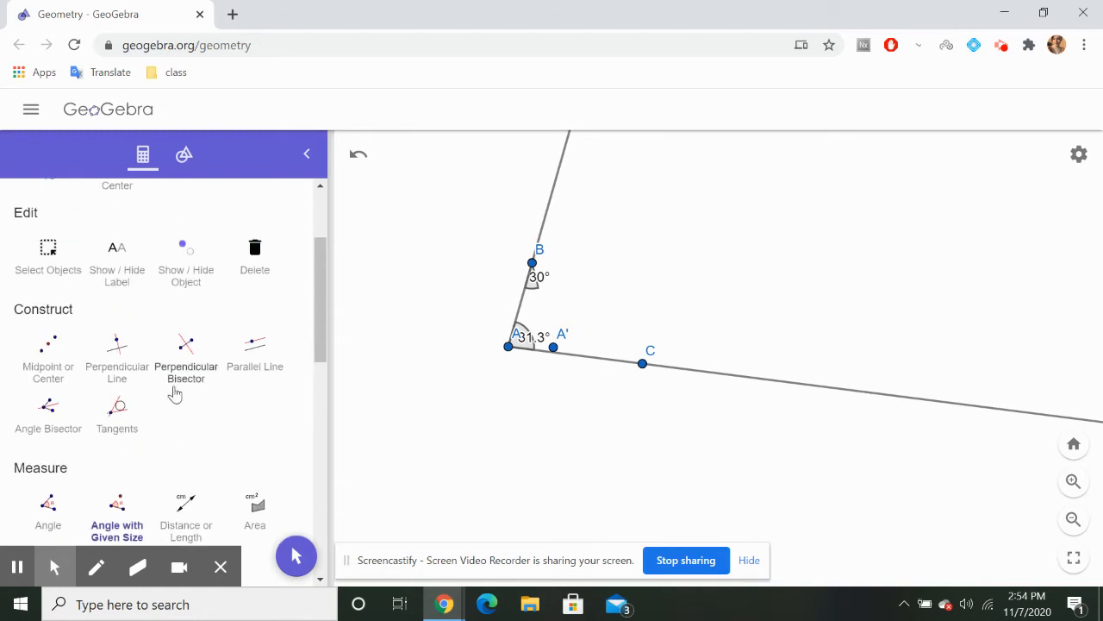
click(259, 269)
click(787, 384)
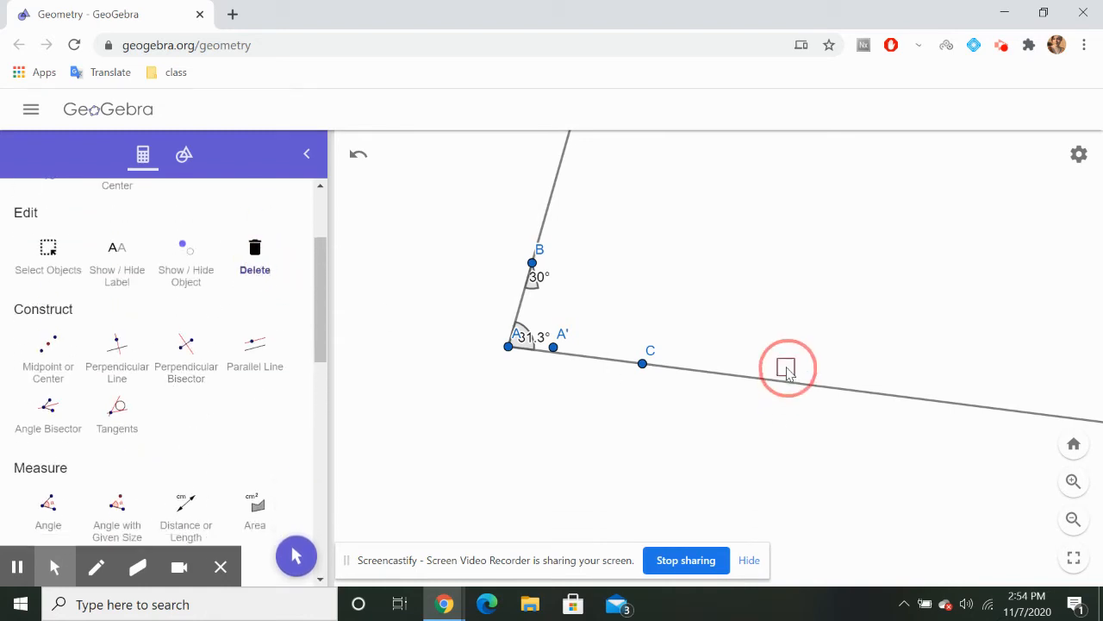
click(678, 368)
click(642, 364)
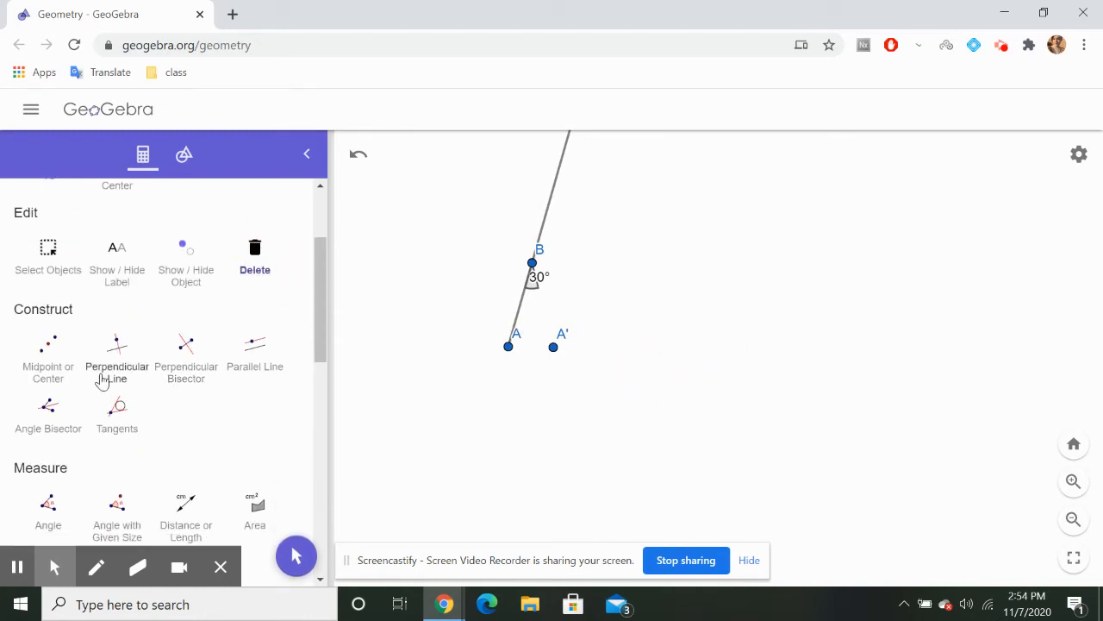
Step: Draw a ray from A through A'
scroll(254, 438, down, 5)
click(255, 400)
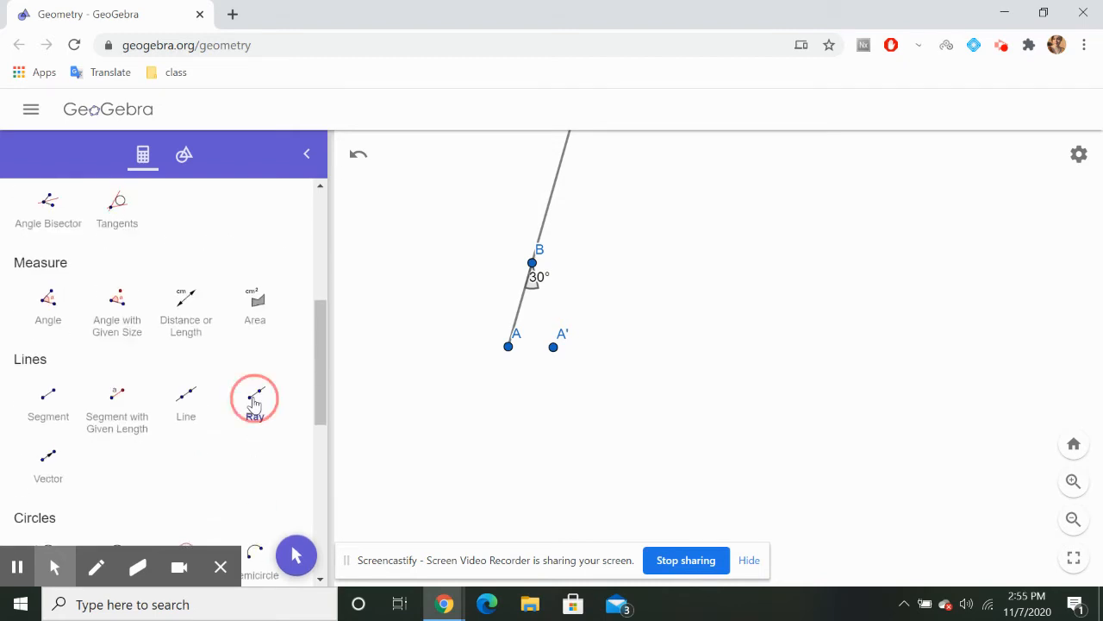
click(509, 347)
click(553, 347)
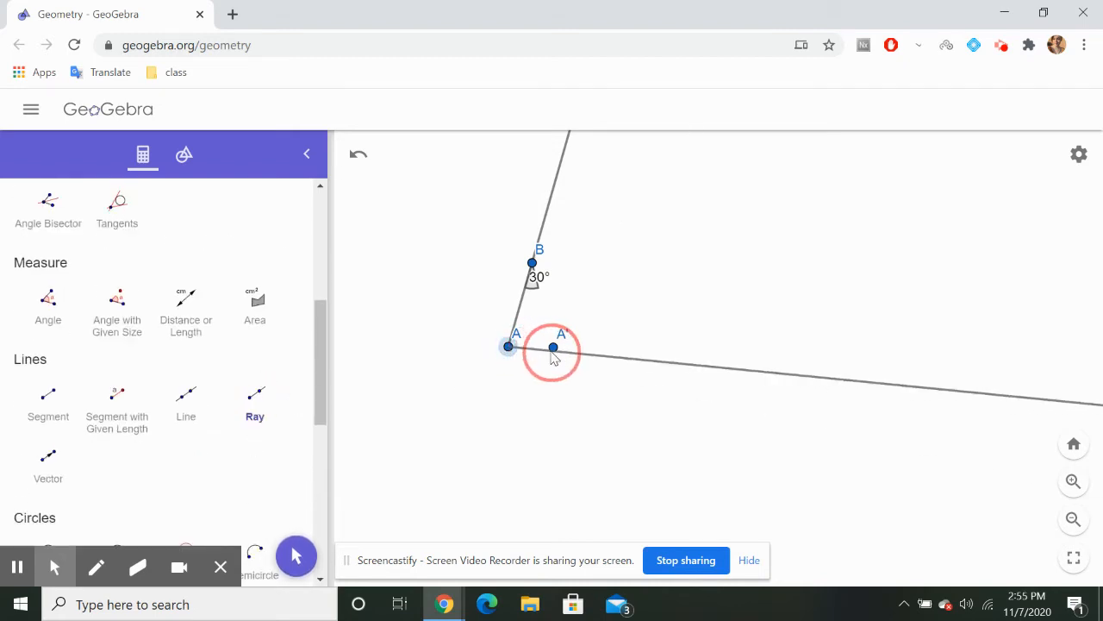
click(553, 348)
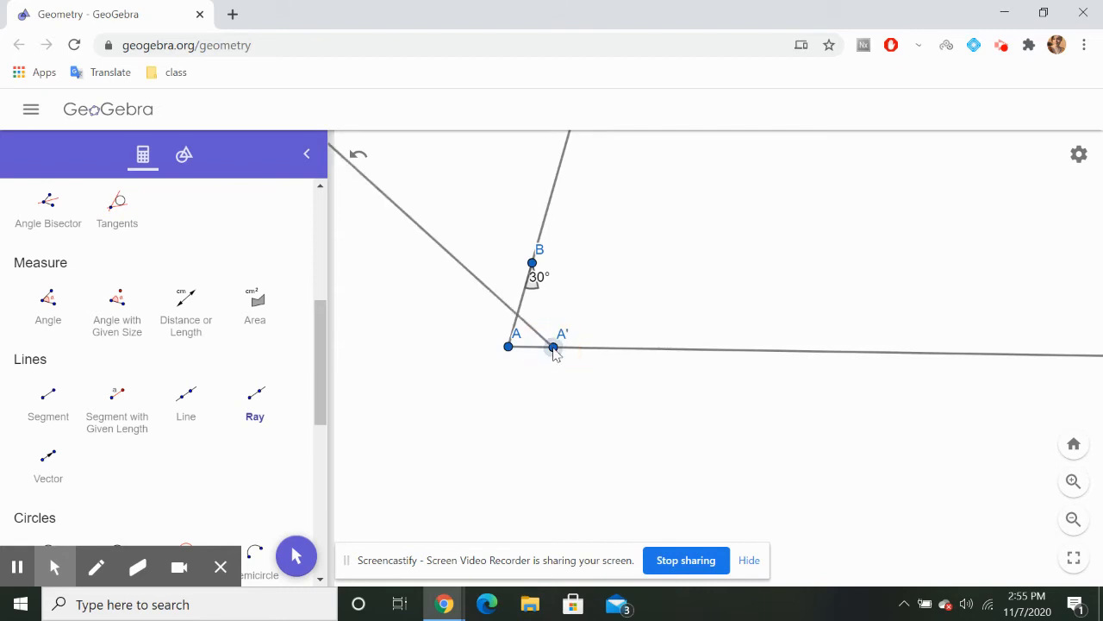
Step: Delete the ray running from A through A'
scroll(69, 352, up, 5)
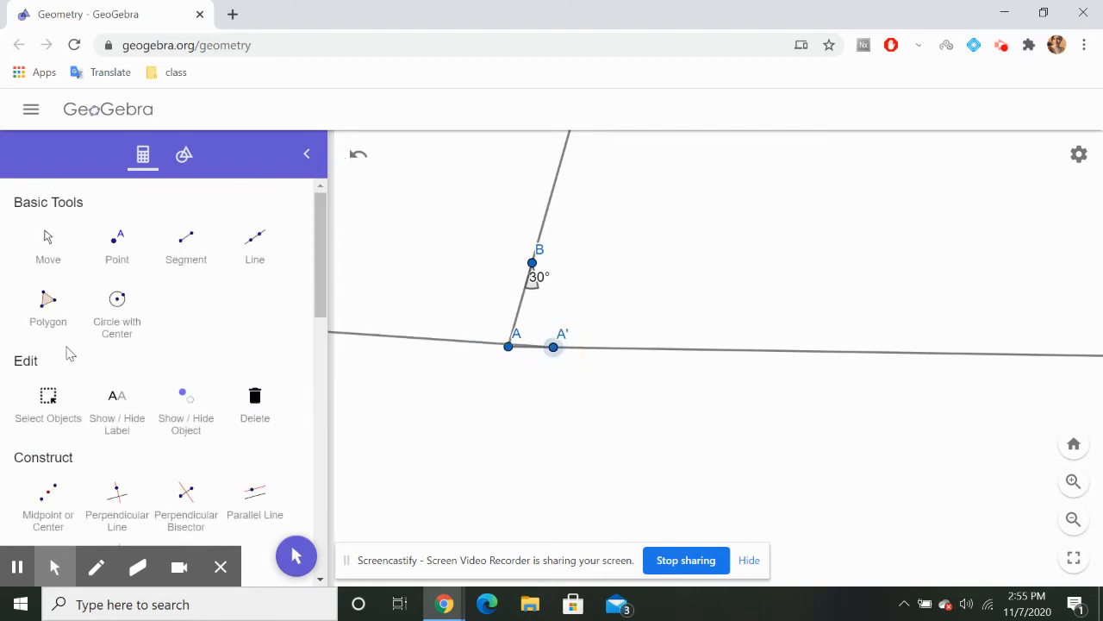
click(44, 242)
drag(557, 377, 524, 411)
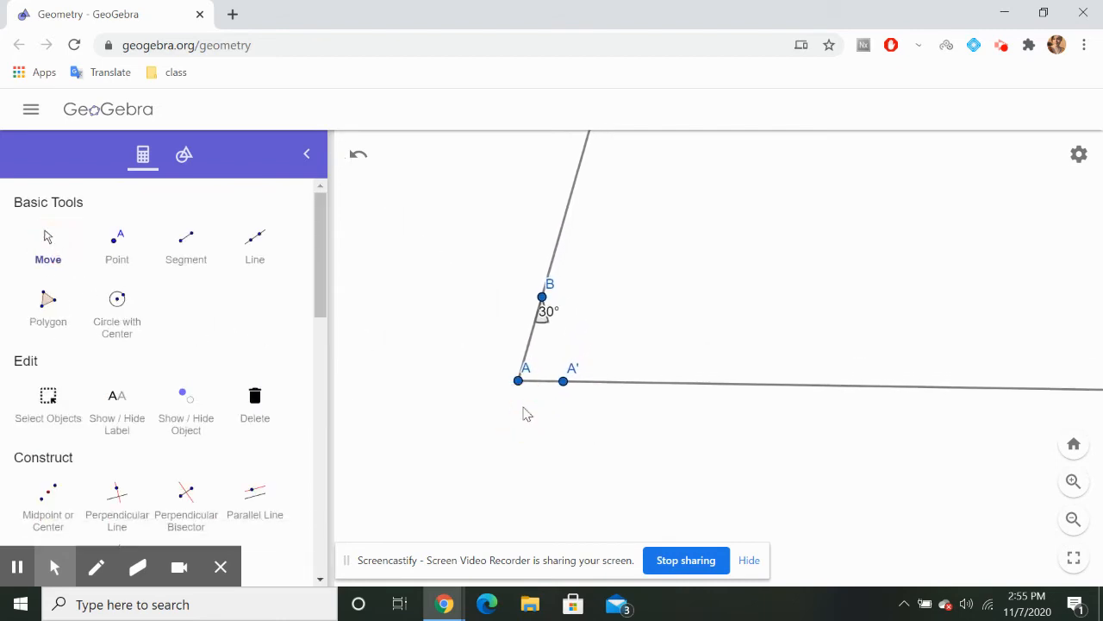
click(542, 383)
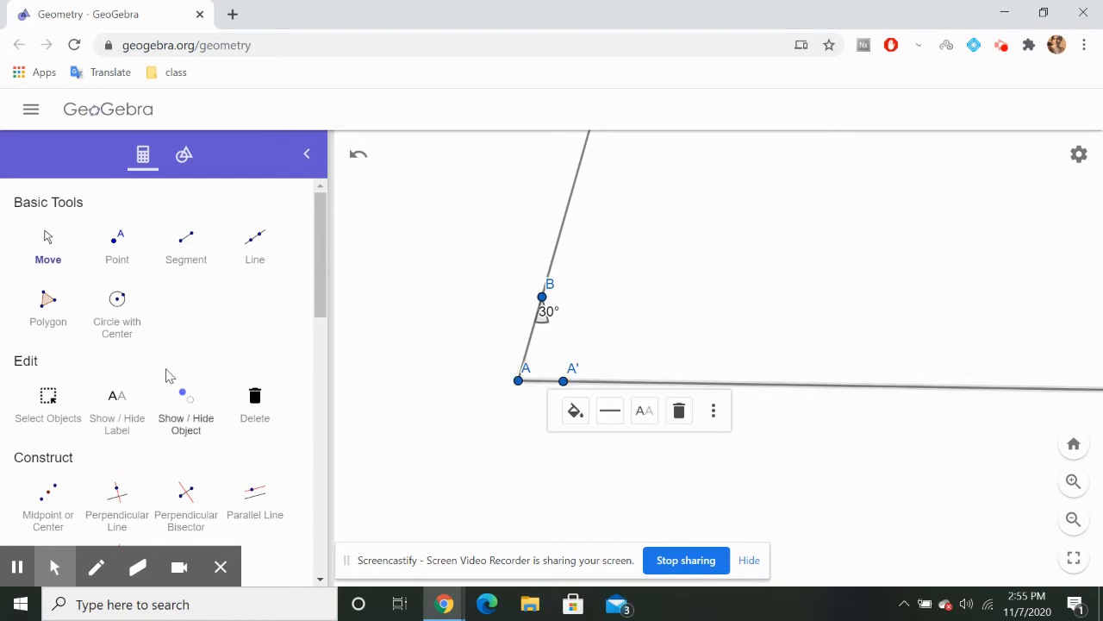
click(680, 409)
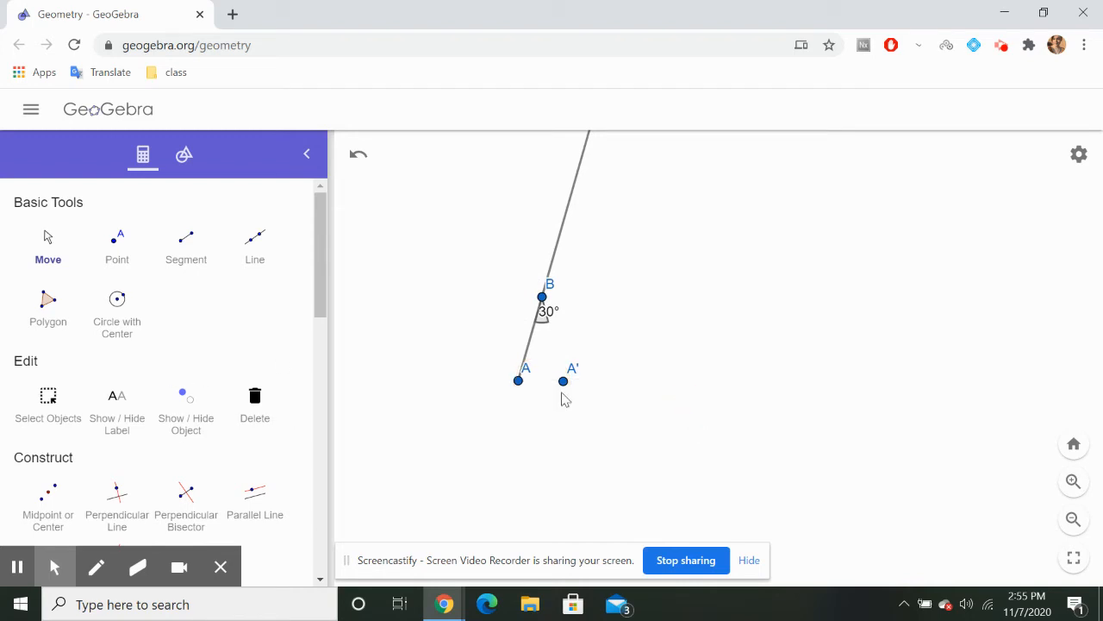
Step: Draw a ray from vertex B through A' to form the second side of the 30° angle
scroll(267, 385, down, 5)
click(258, 375)
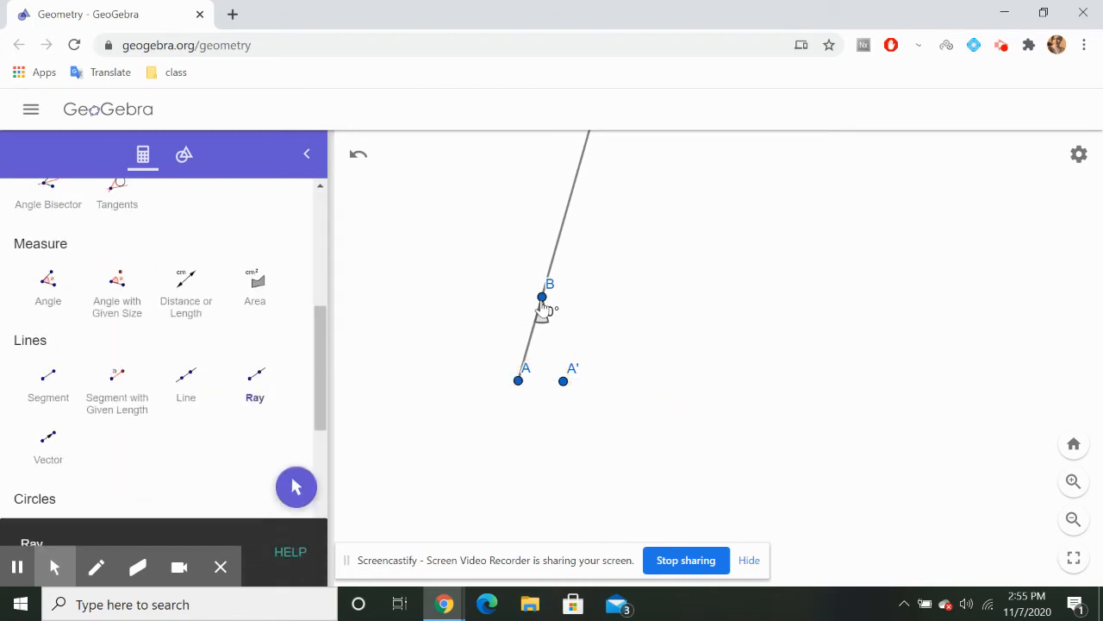
click(542, 298)
click(563, 380)
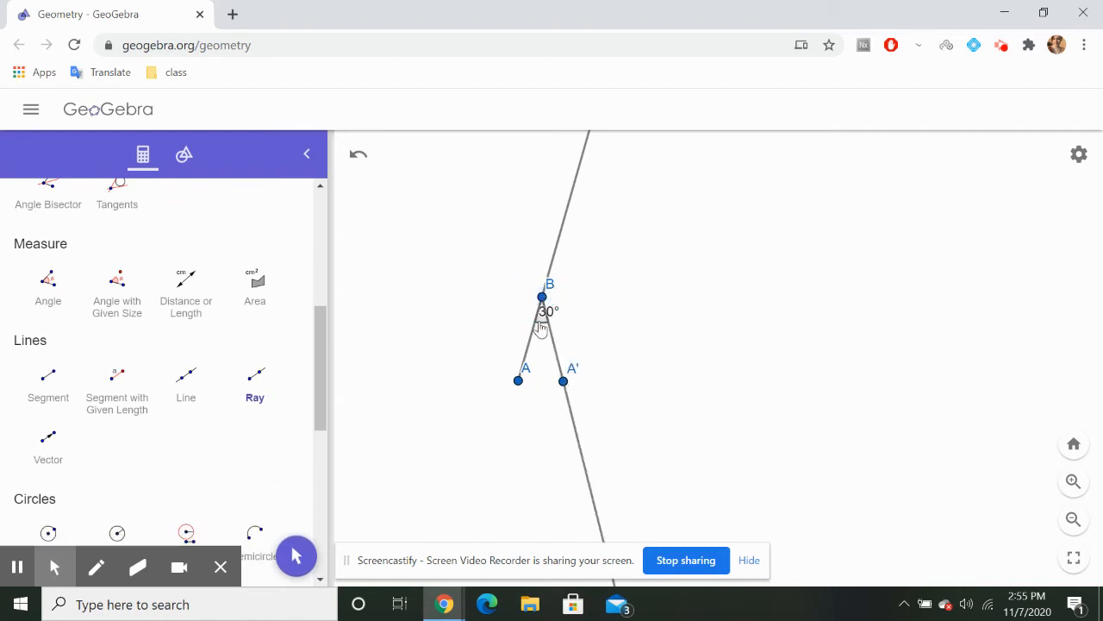
Step: Delete the 30° angle construction, including both rays and the points A, B and A'
scroll(138, 364, down, 2)
scroll(138, 365, up, 1)
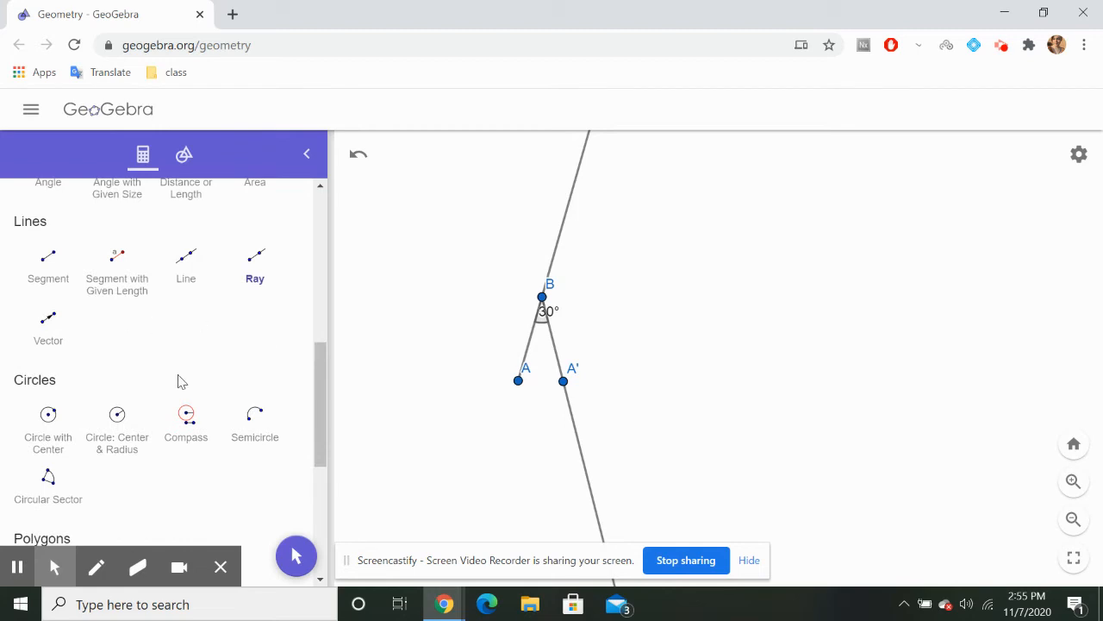
scroll(180, 381, up, 3)
click(256, 278)
drag(509, 317, 599, 285)
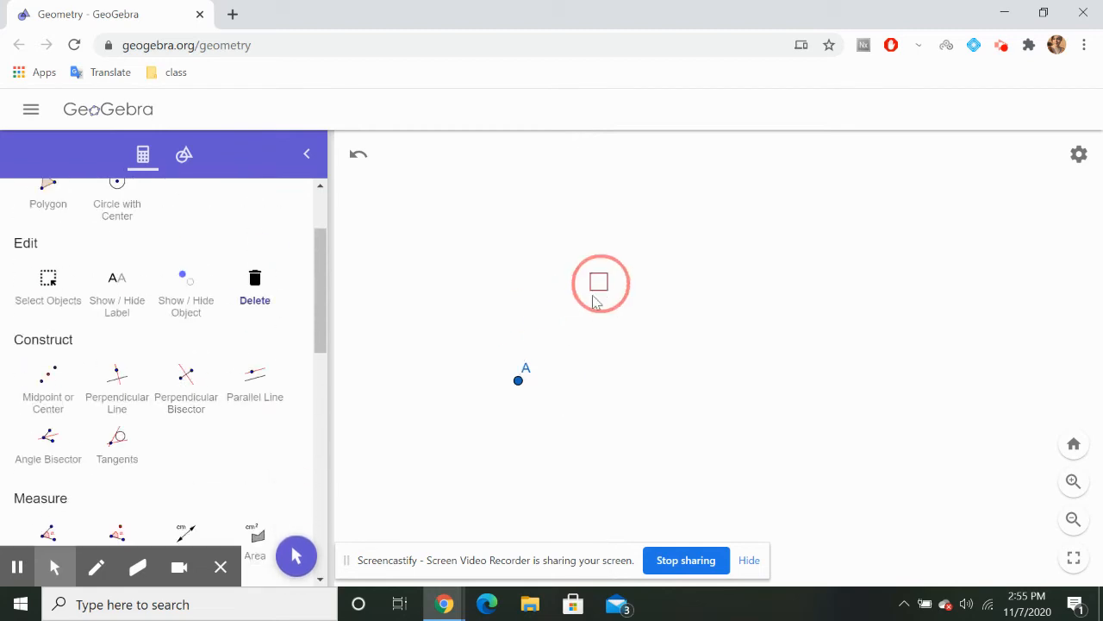
click(518, 380)
Step: Draw a near-horizontal ray from a new point A through a new point B in the empty drawing area
scroll(130, 315, up, 1)
scroll(128, 316, down, 3)
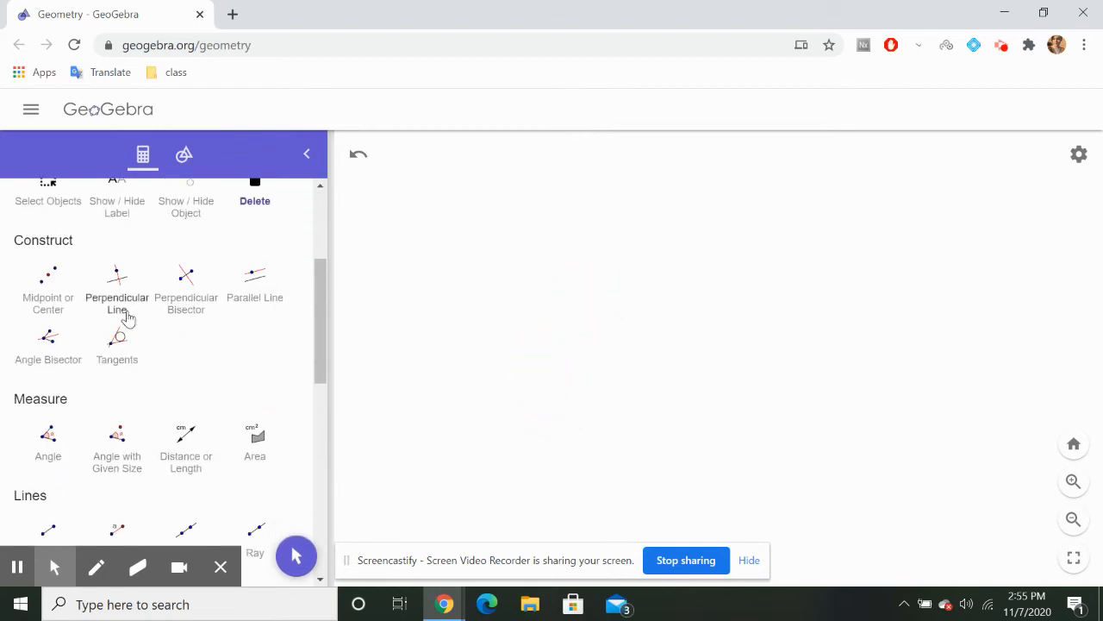
scroll(127, 317, down, 1)
click(256, 452)
click(487, 418)
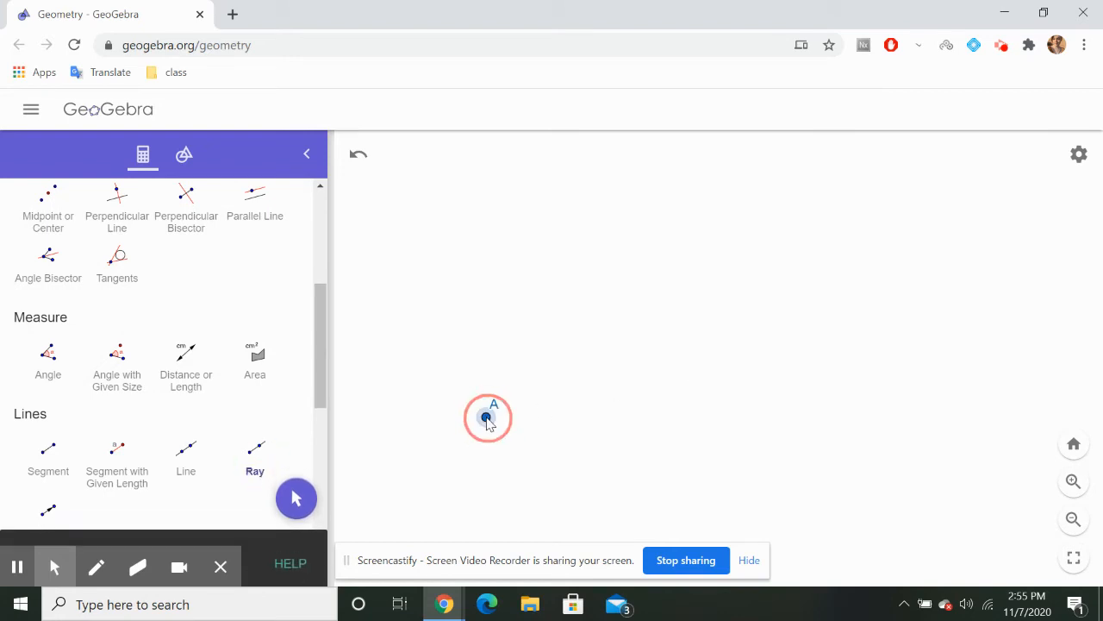
click(672, 419)
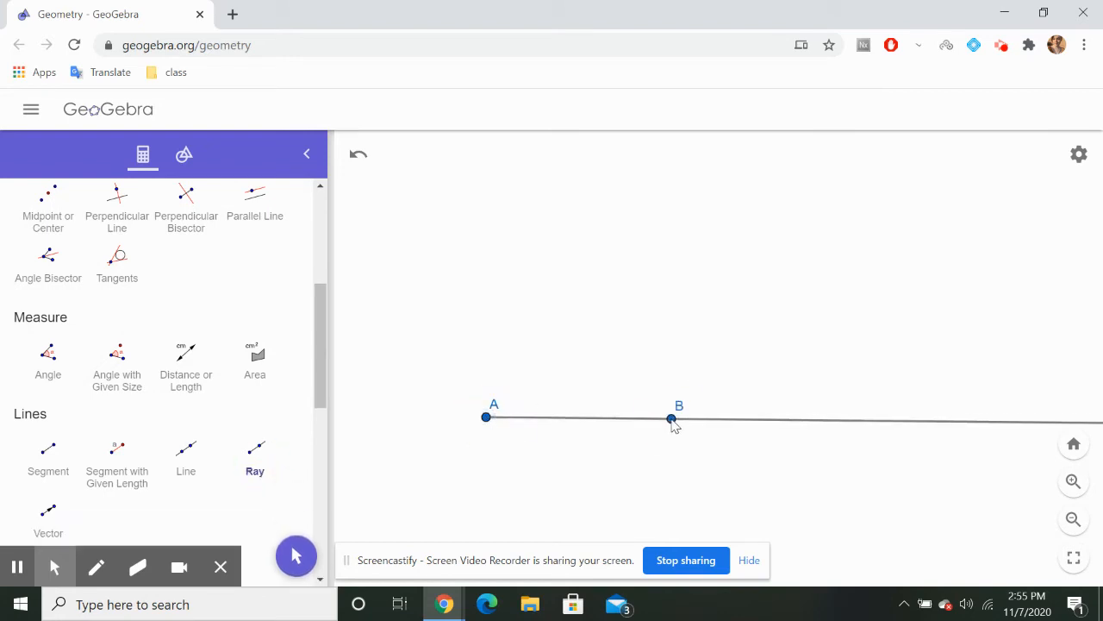
Step: Construct a 25° clockwise angle with given size from point A around vertex B
click(116, 370)
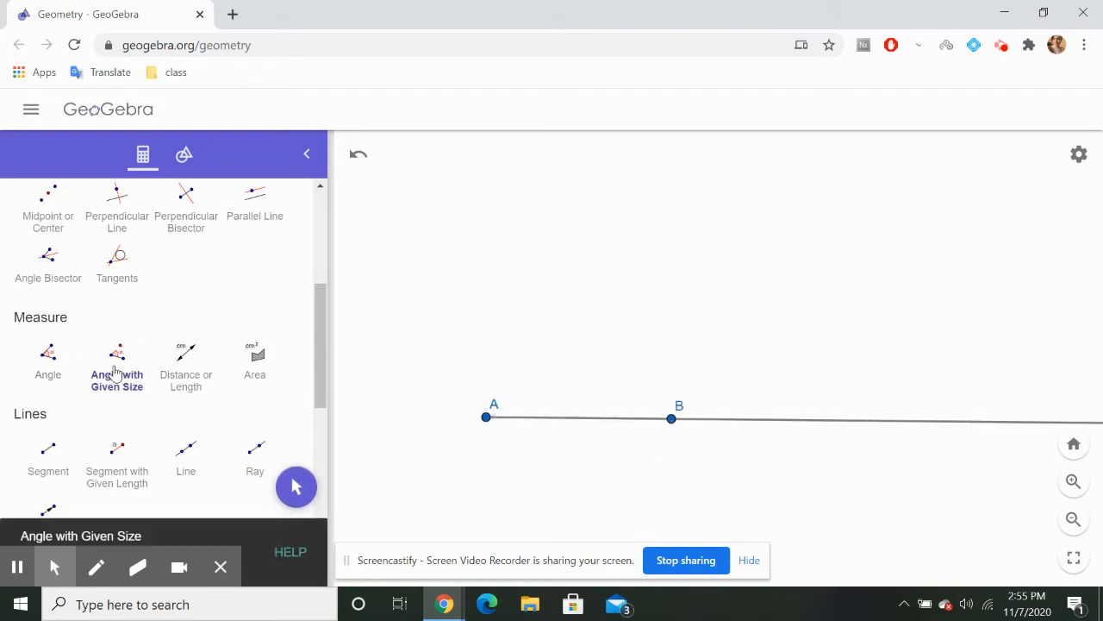
scroll(166, 428, down, 1)
mouse_move(201, 517)
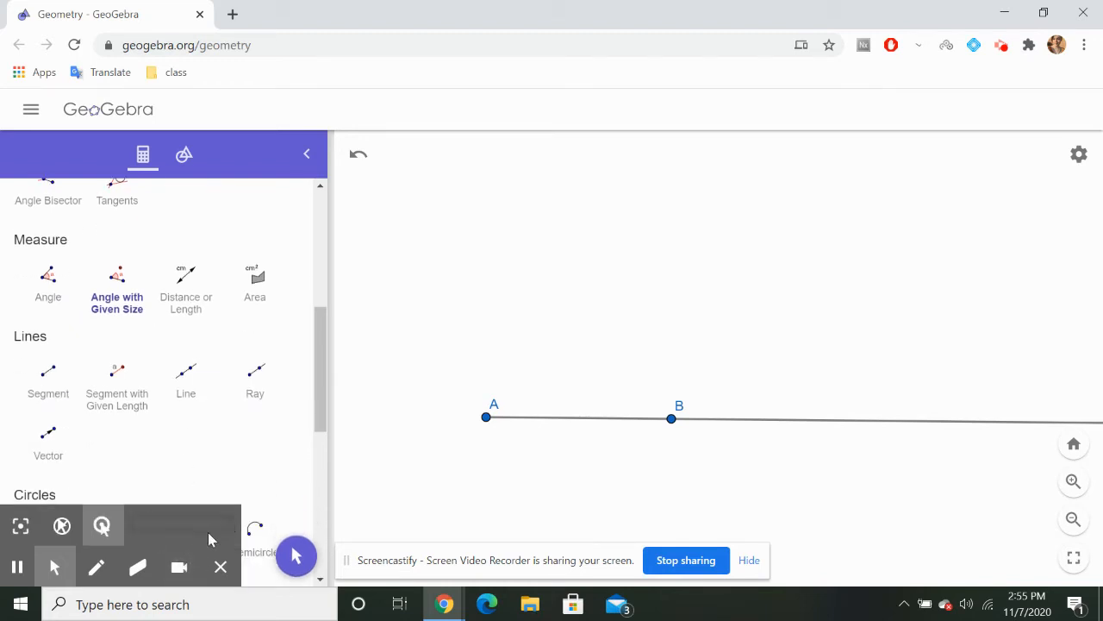
click(487, 419)
click(672, 419)
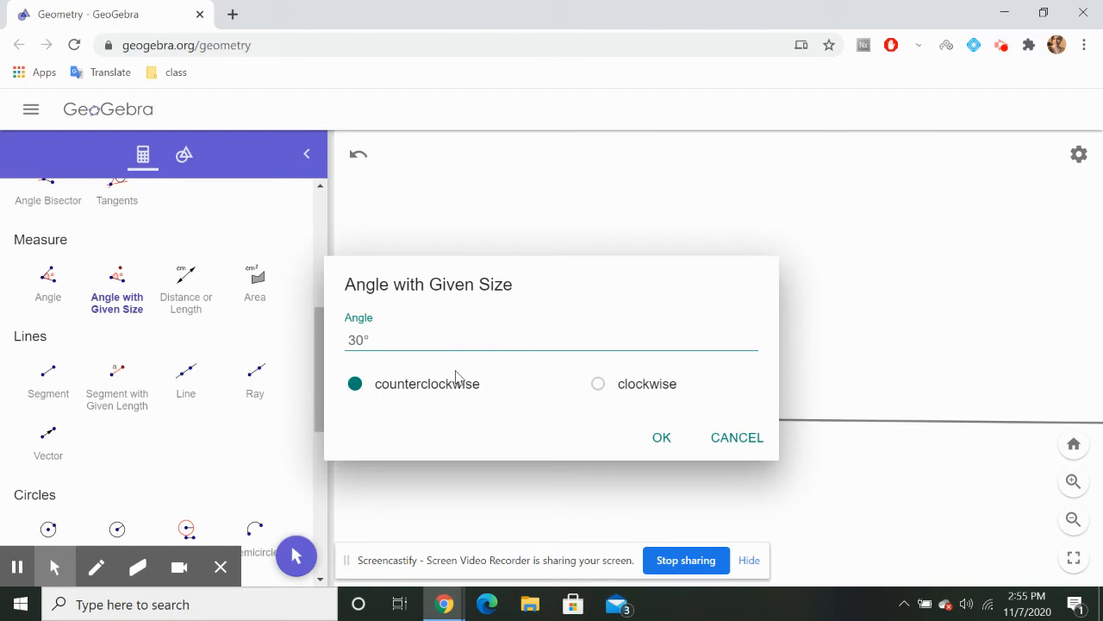
click(599, 386)
click(443, 347)
text(25)
click(663, 441)
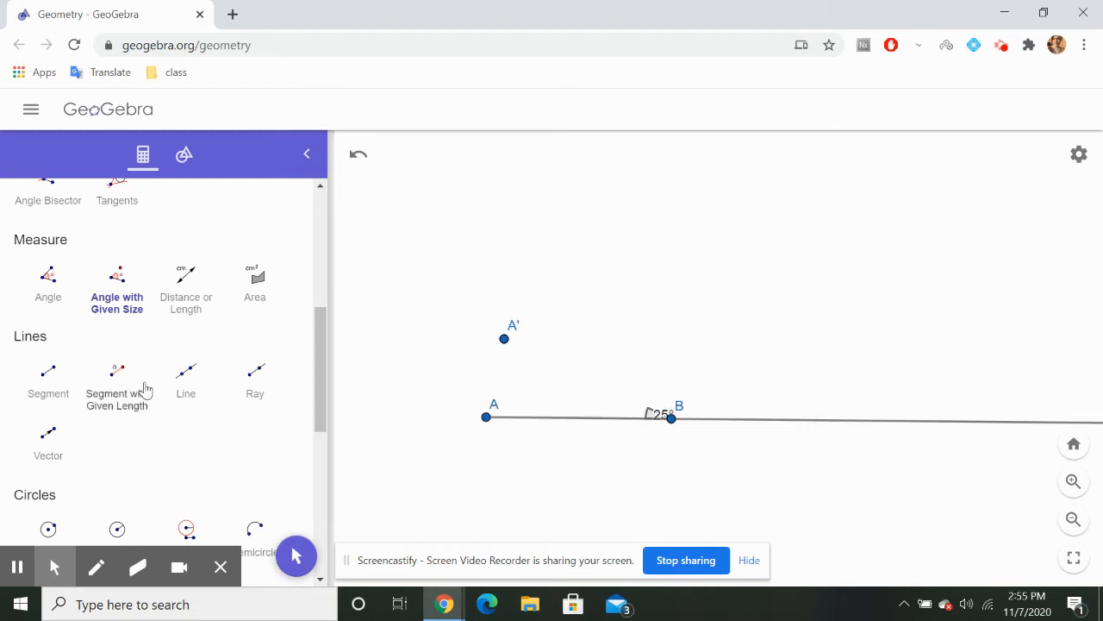
Step: Try drawing a ray from A through A', and undo it
click(250, 383)
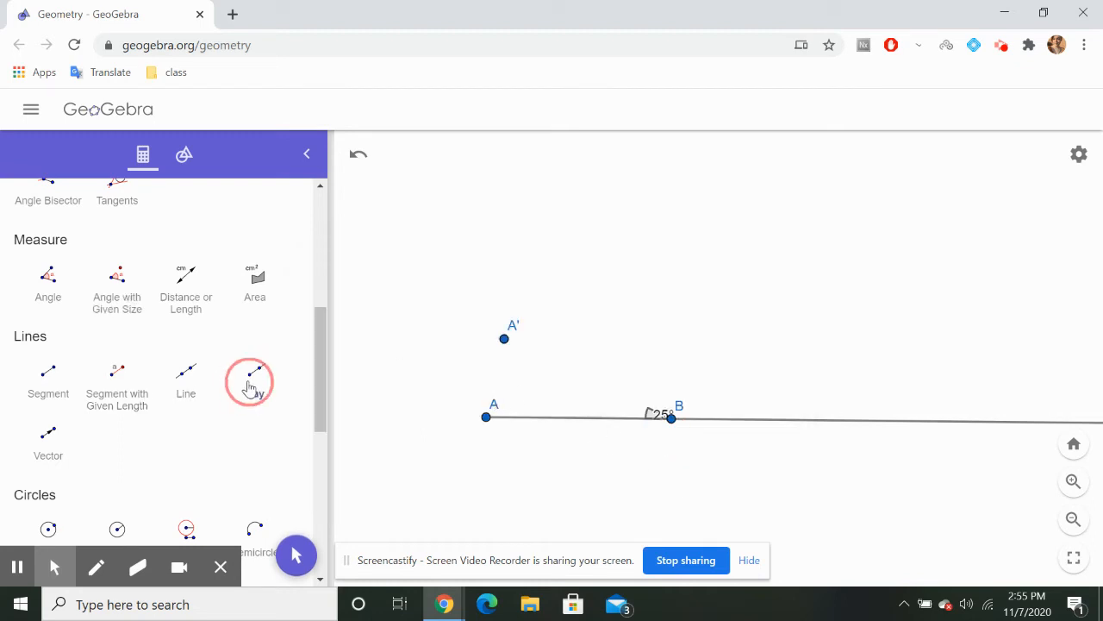
click(486, 418)
click(504, 339)
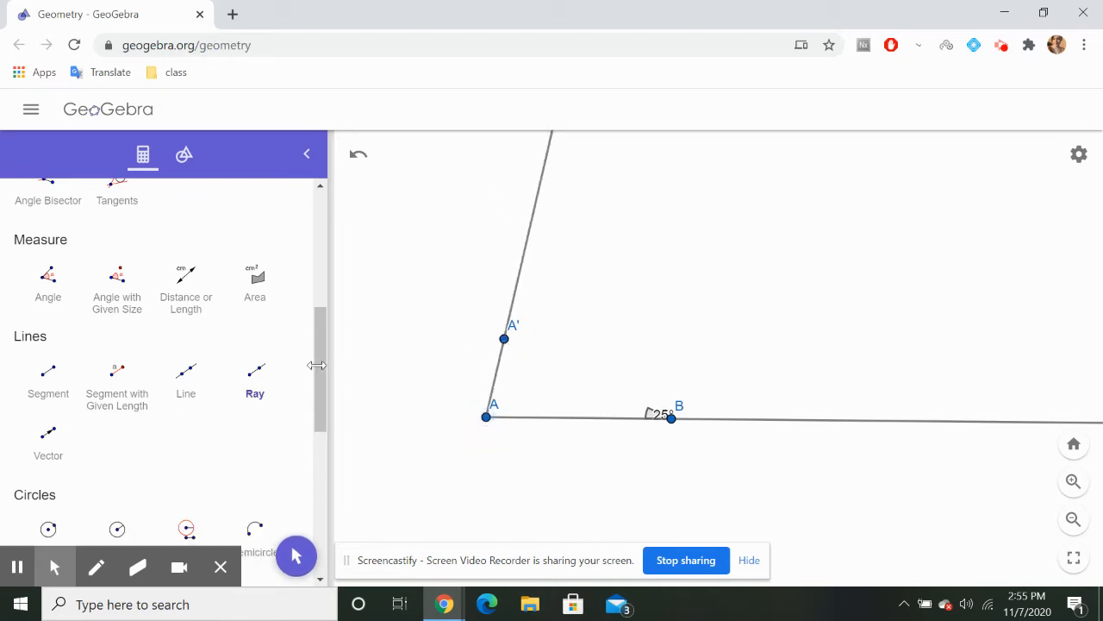
key(ctrl+z)
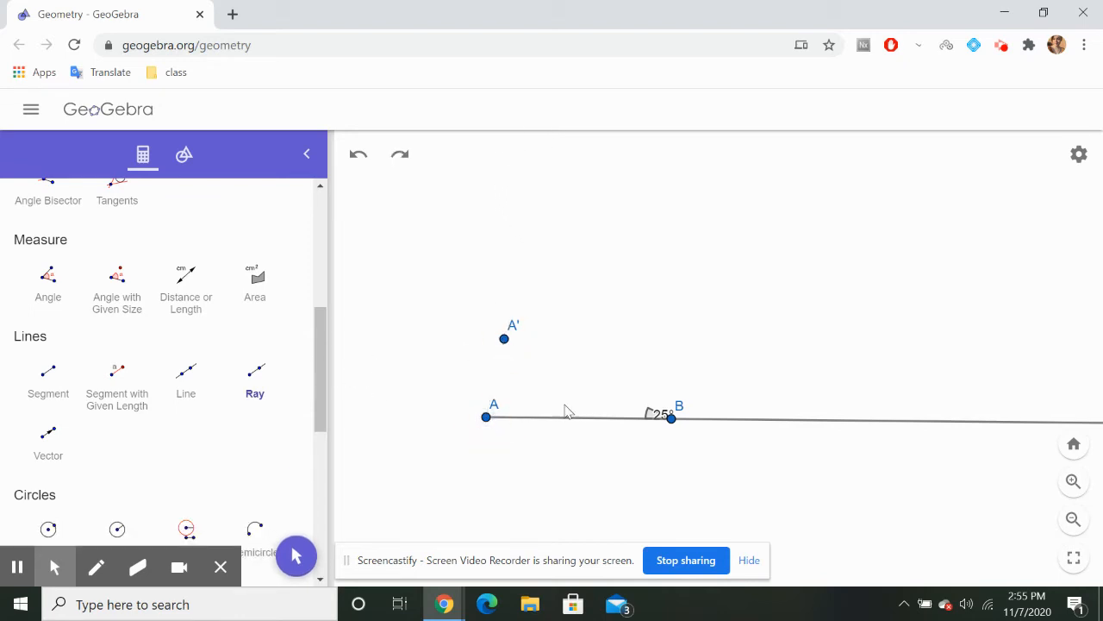
Step: Draw a ray from vertex B through A', and undo both this ray and the 25° angle
click(676, 422)
click(506, 340)
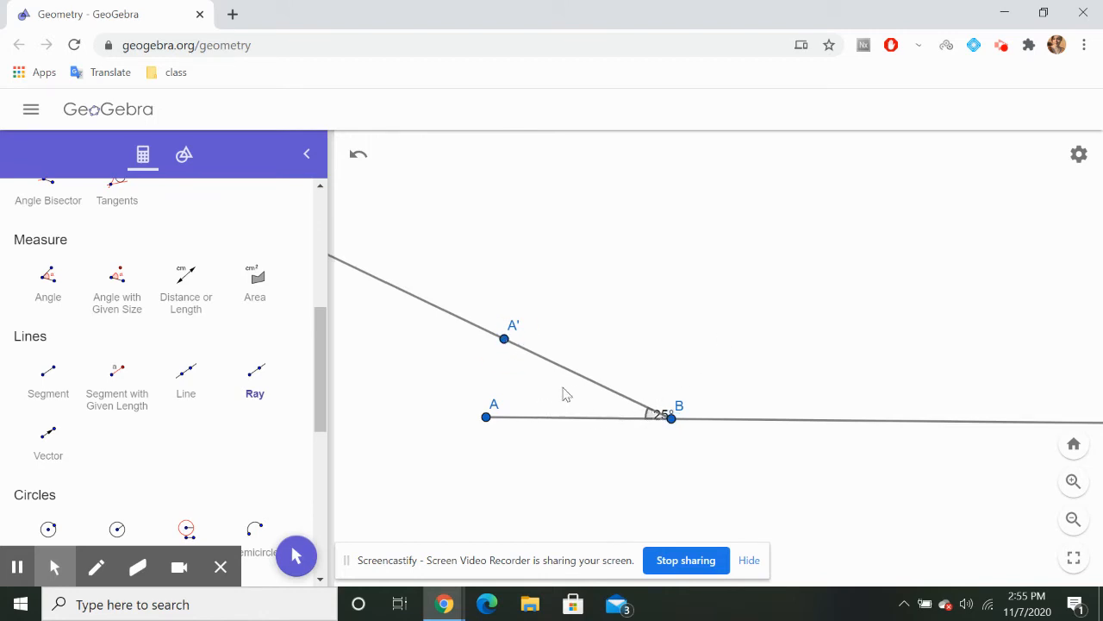
key(ctrl+z)
key(ctrl+z)
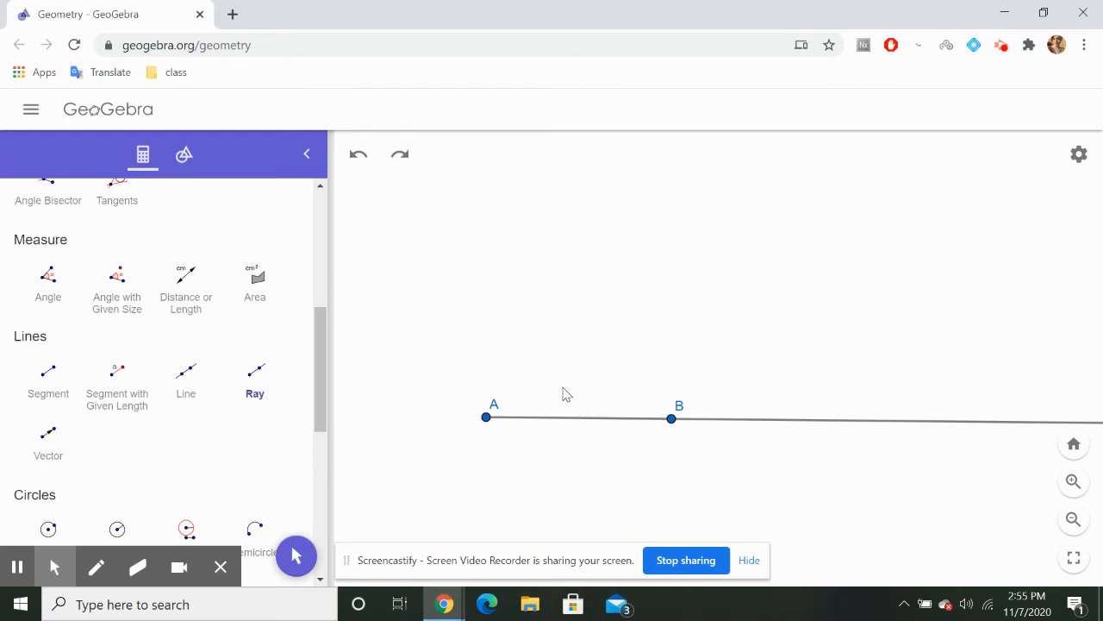
Step: Construct a 25° counterclockwise angle with given size from point B around vertex A
scroll(227, 463, down, 1)
click(127, 274)
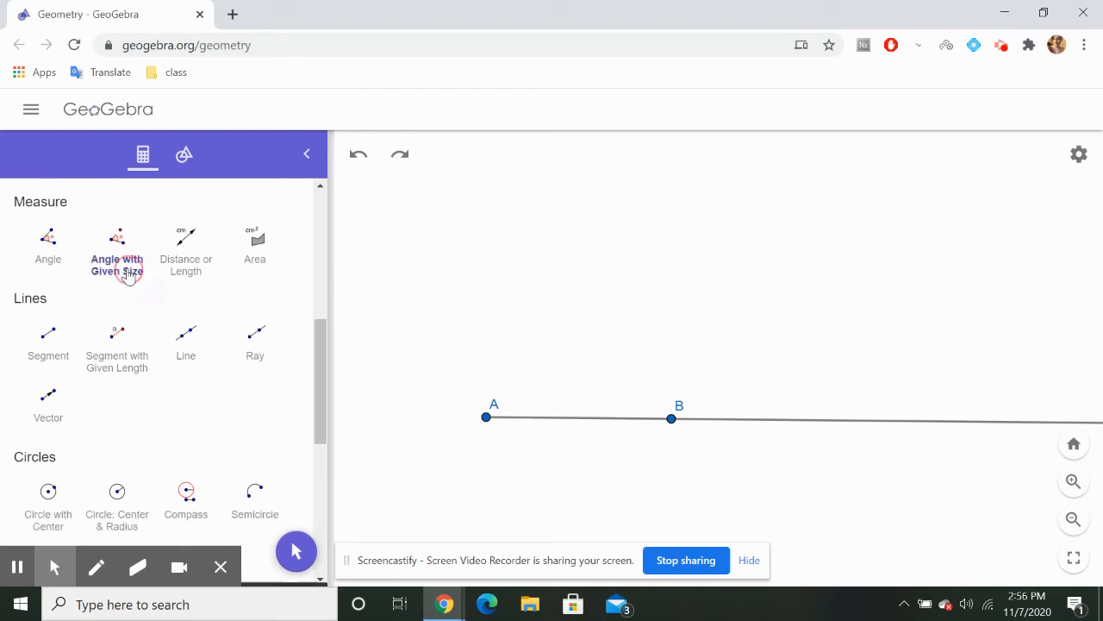
click(671, 419)
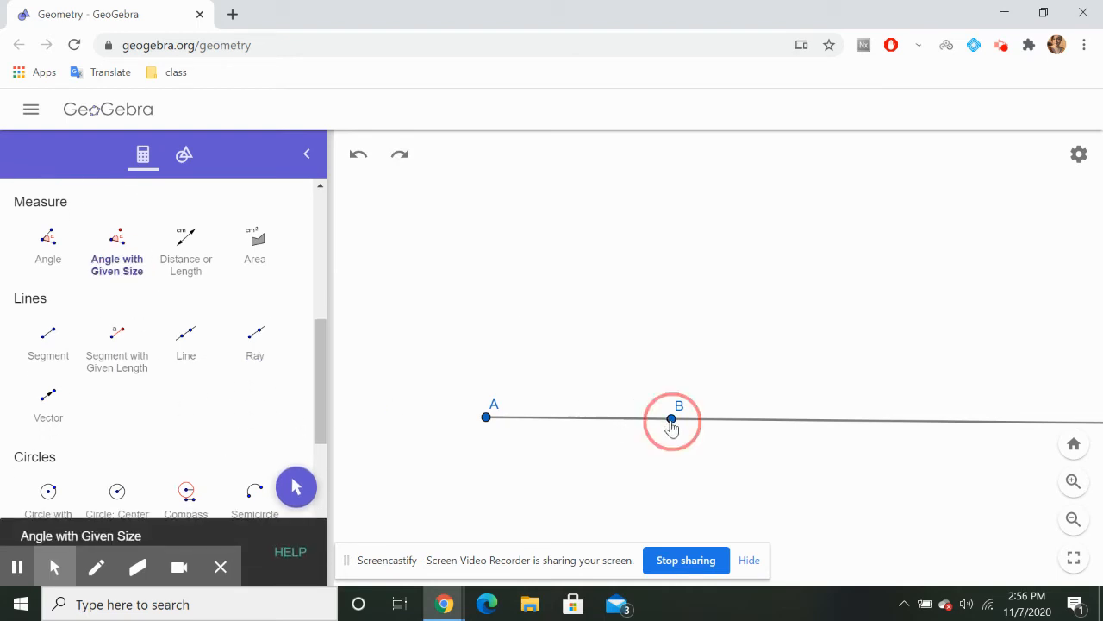
click(487, 420)
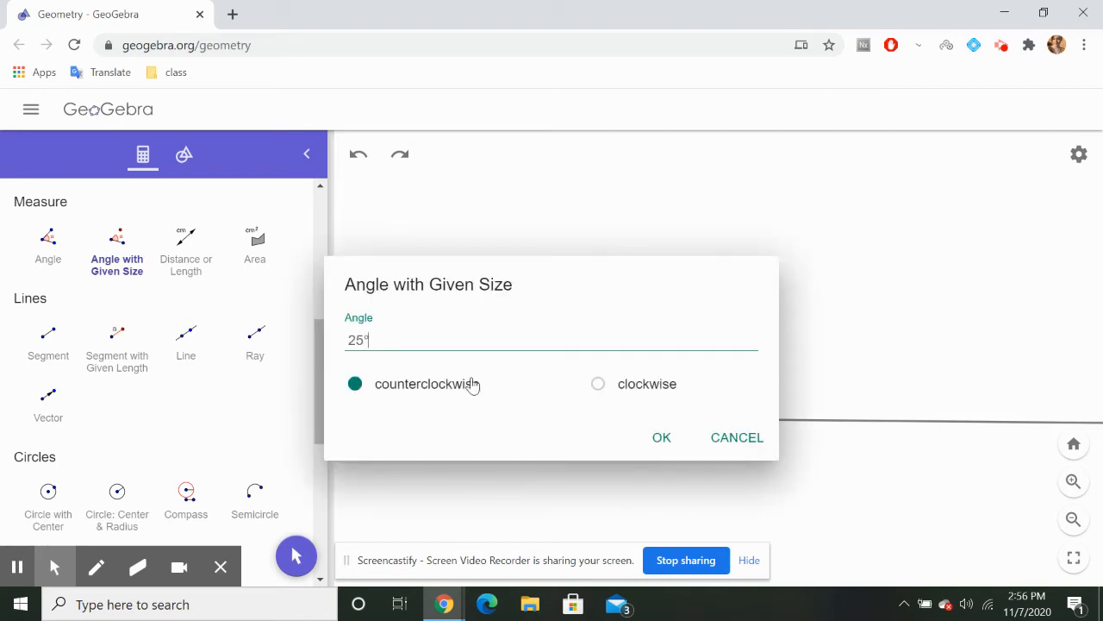
click(661, 440)
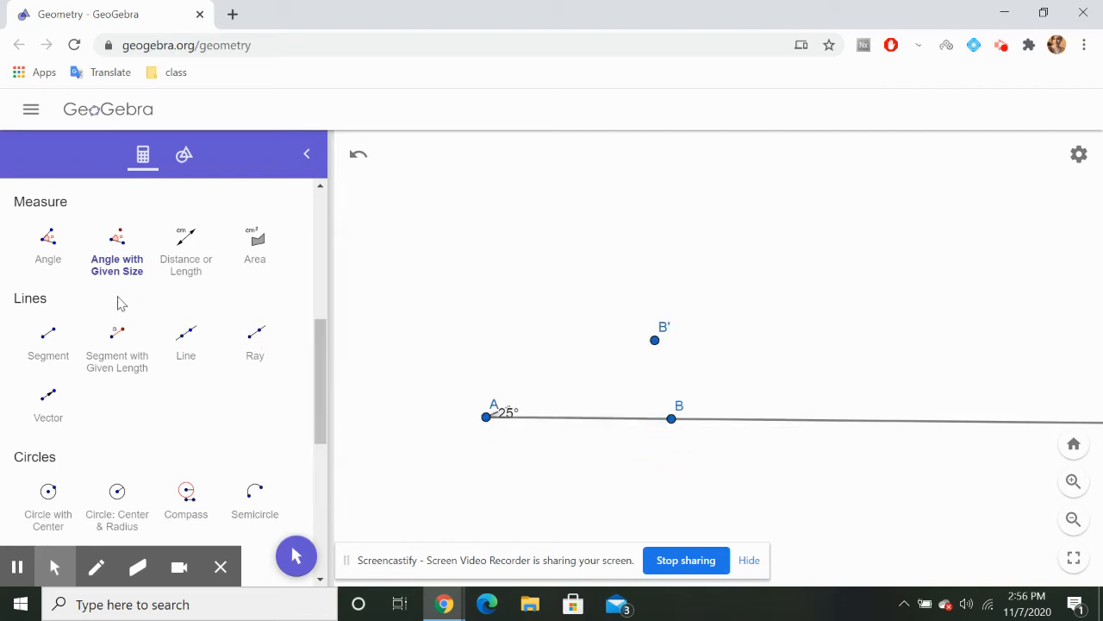
Step: Draw a ray from vertex A through B' to form the second side of the 25° angle
click(255, 344)
click(486, 419)
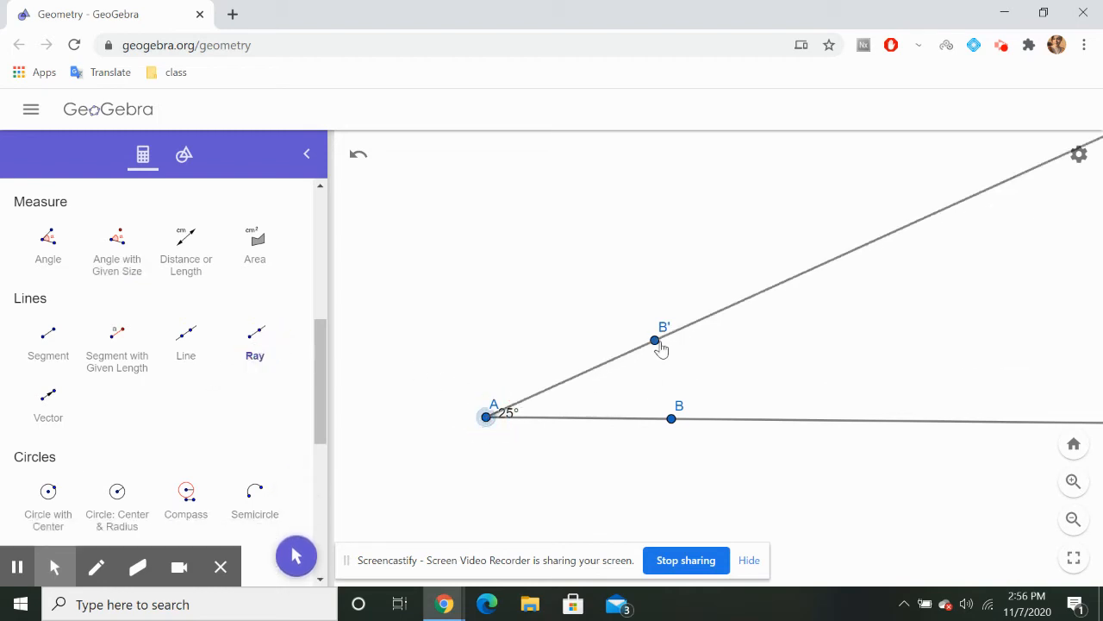
click(655, 341)
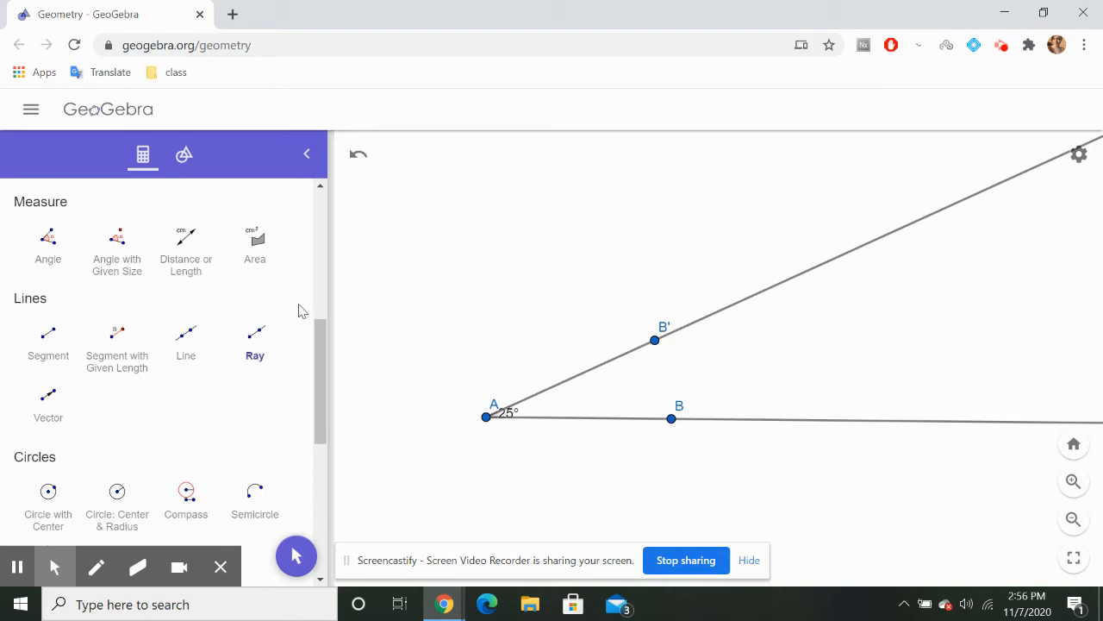
Step: Delete the 25° angle construction, including both rays and the points A, B and B'
scroll(199, 414, up, 4)
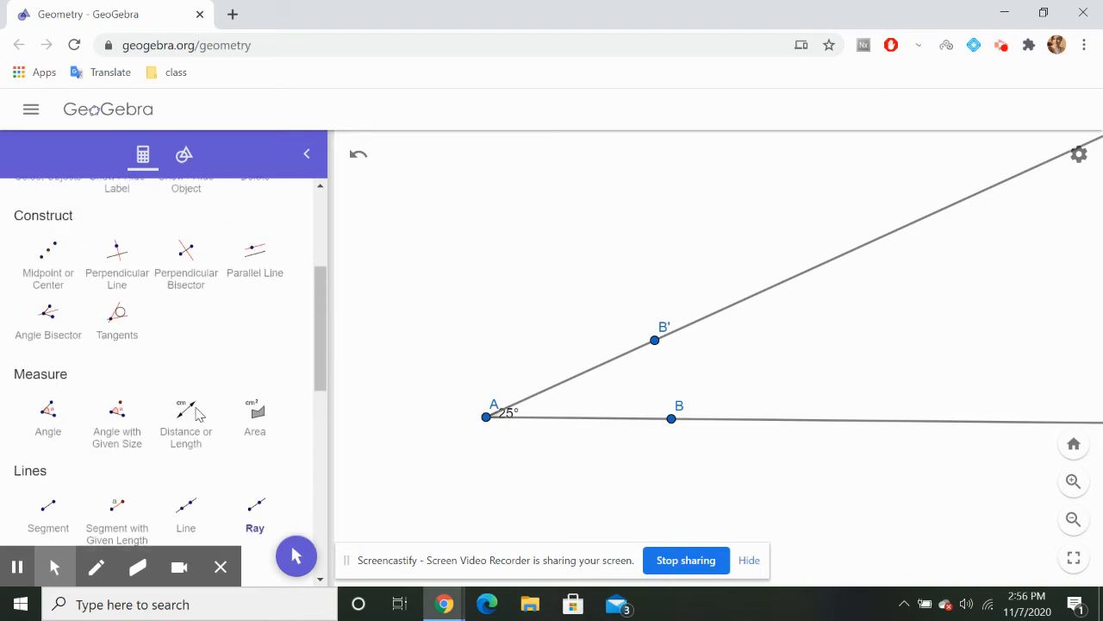
click(255, 321)
click(656, 341)
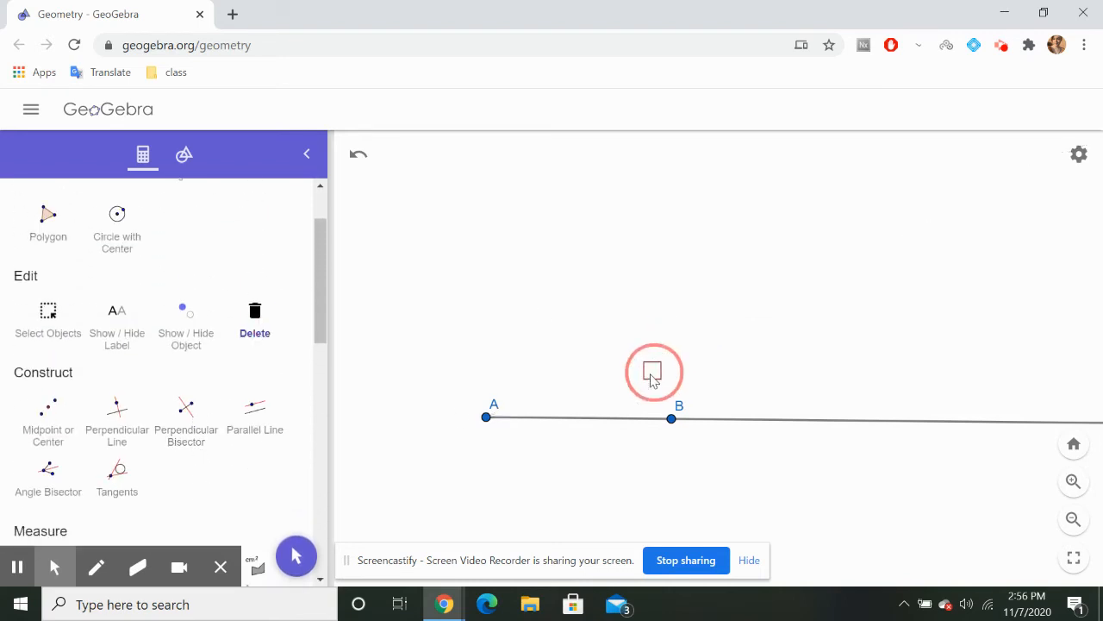
click(488, 418)
click(672, 419)
Step: Draw a segment about 6.2 units long, rising from a new point A to a new point B
scroll(259, 394, down, 4)
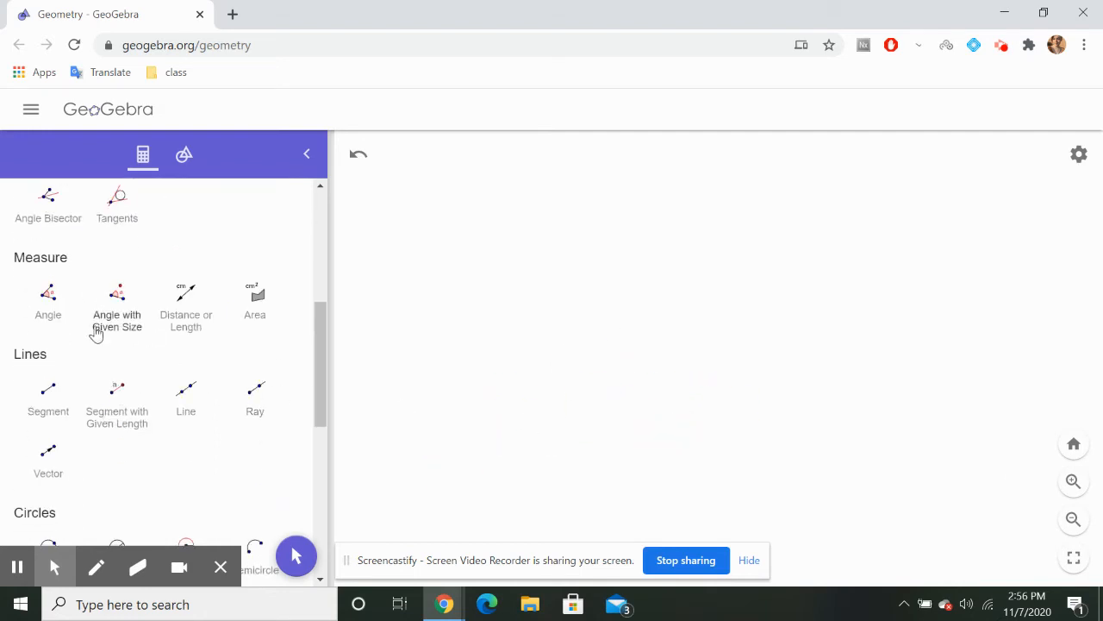
scroll(164, 367, down, 1)
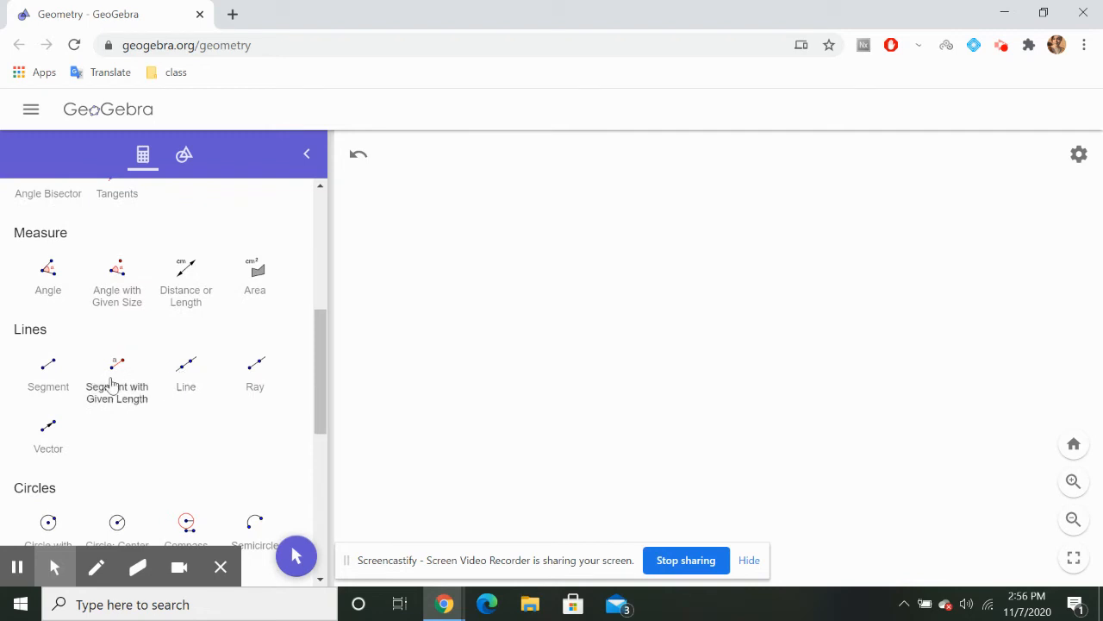
click(48, 380)
click(466, 410)
click(666, 341)
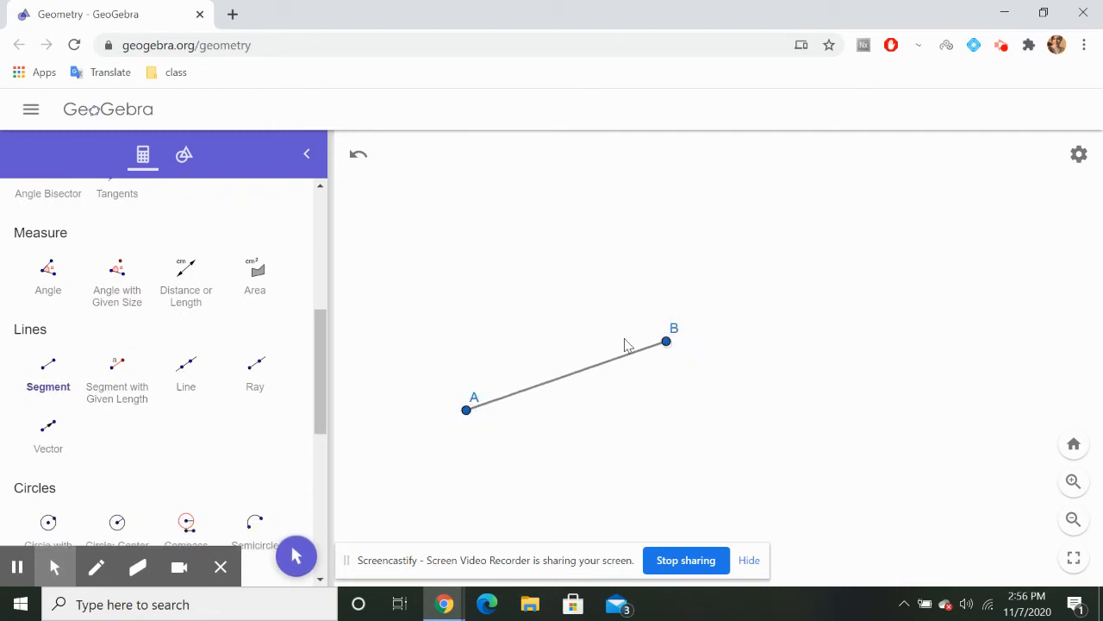
Step: Measure the distance between endpoints A and B of the segment
click(186, 280)
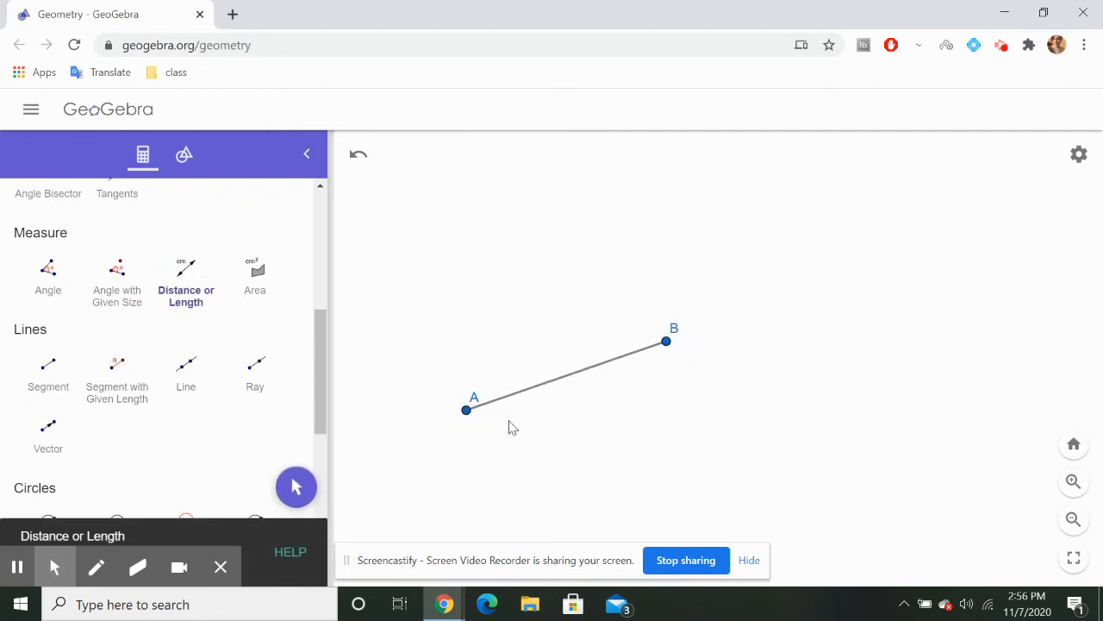
click(466, 411)
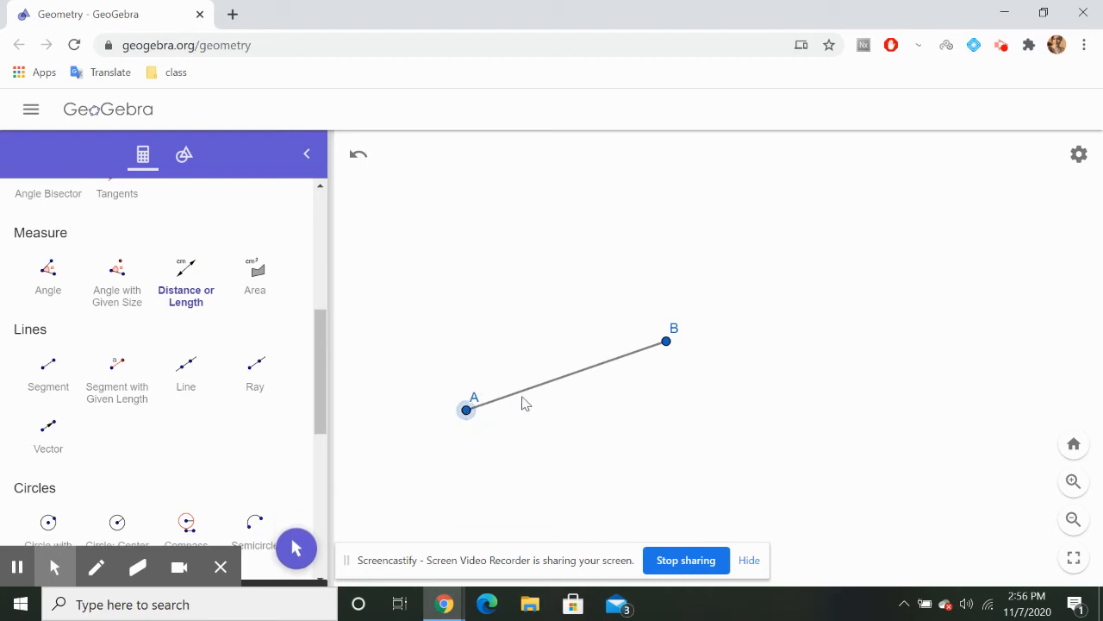
click(668, 342)
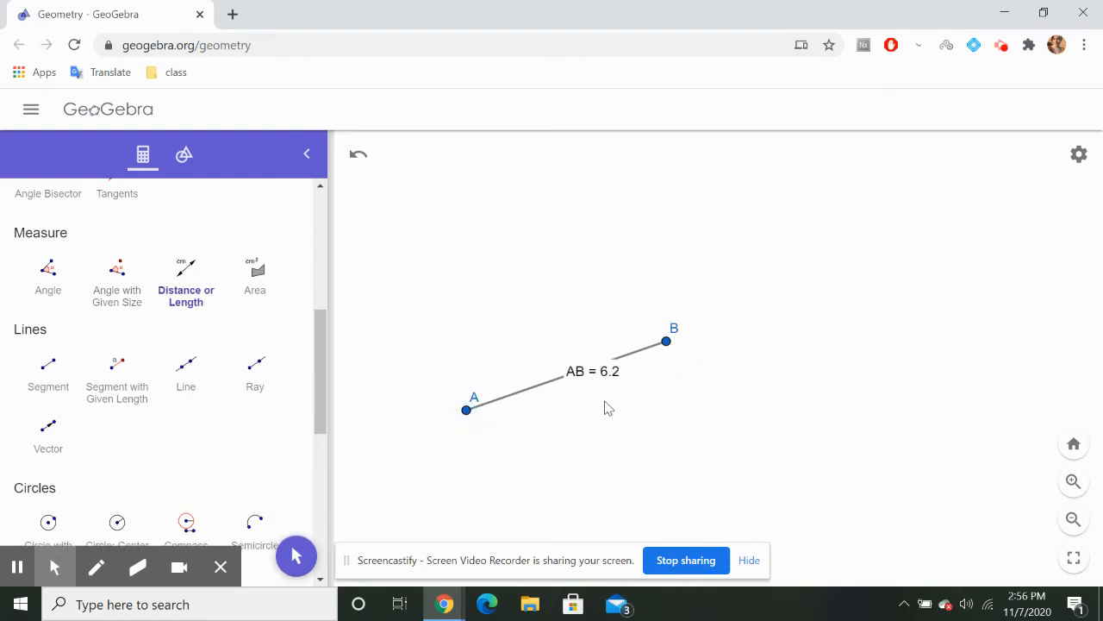
Step: Examine the grid types and the basic graphics view settings, and close the settings
click(1072, 172)
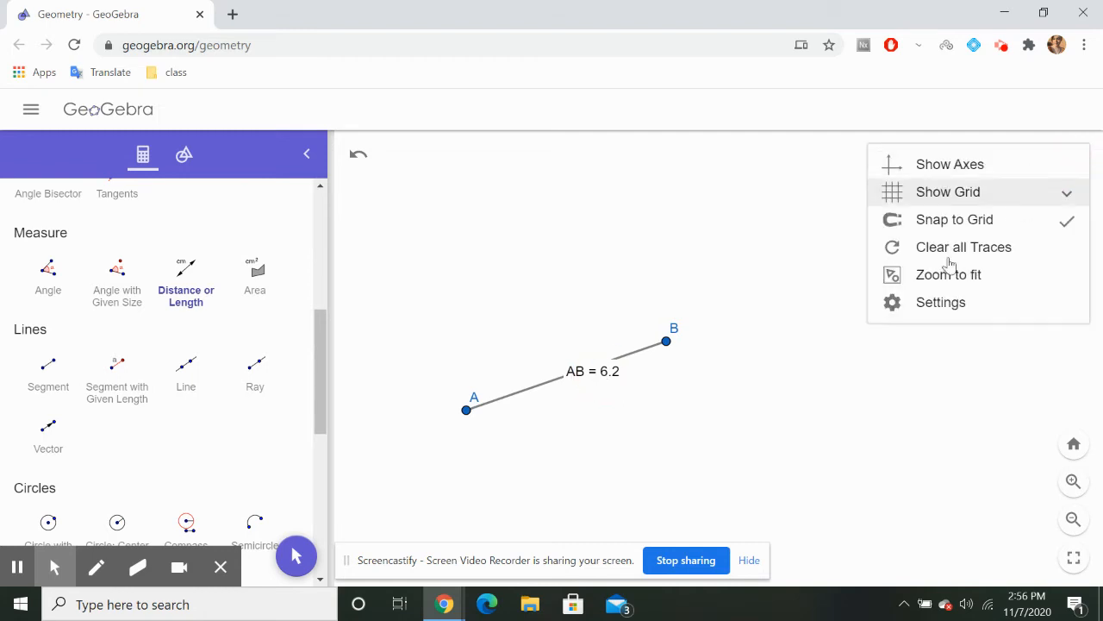
click(990, 200)
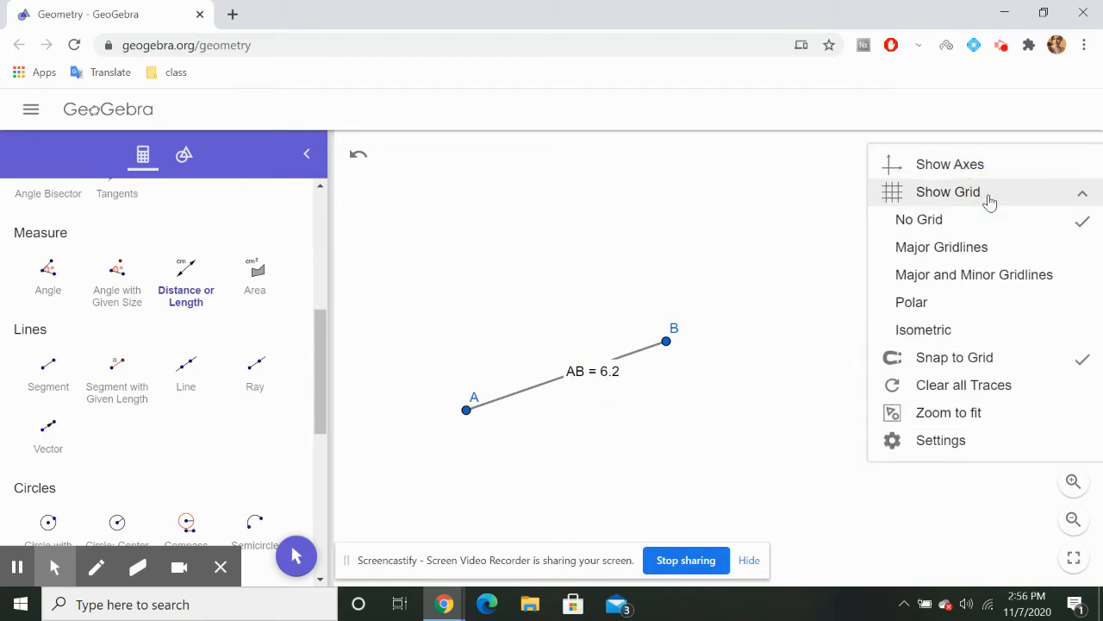
click(988, 196)
click(977, 303)
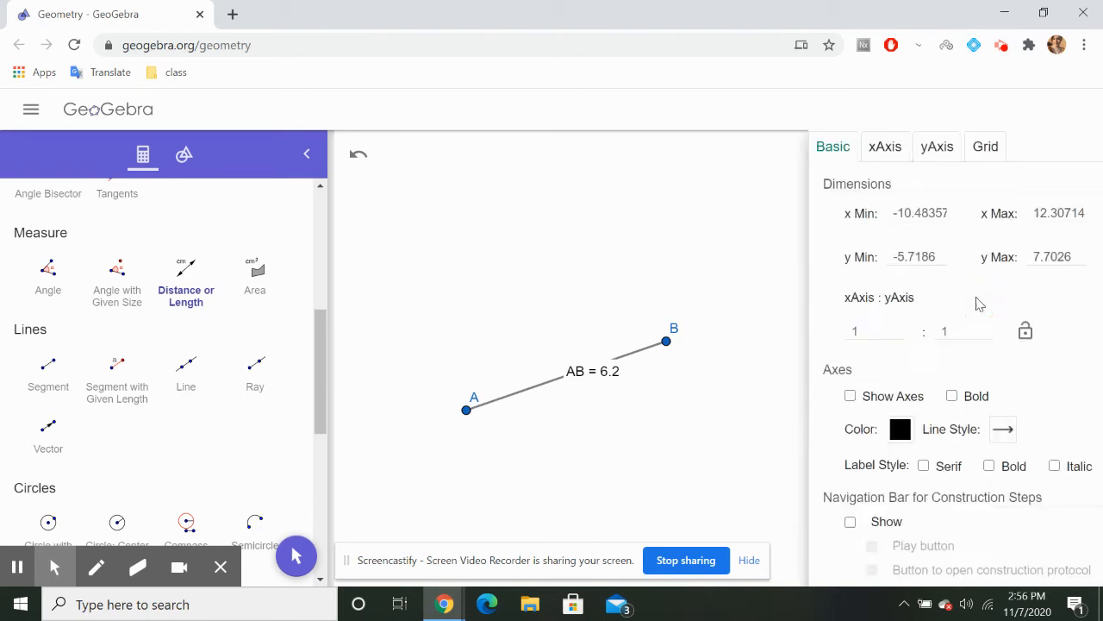
scroll(815, 319, down, 3)
scroll(816, 327, up, 3)
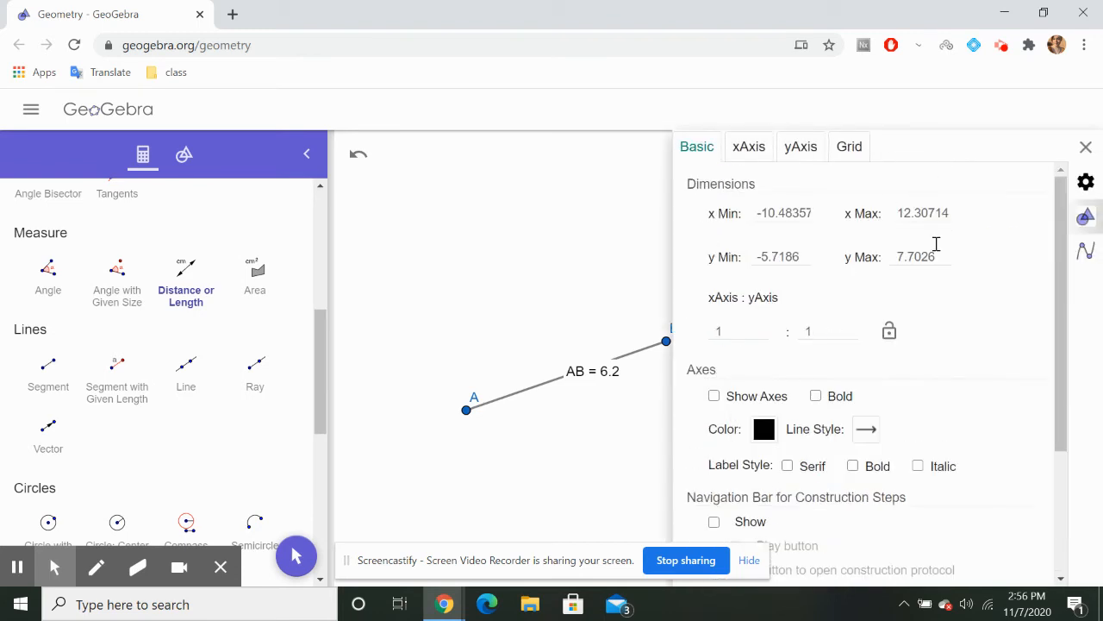
click(1086, 147)
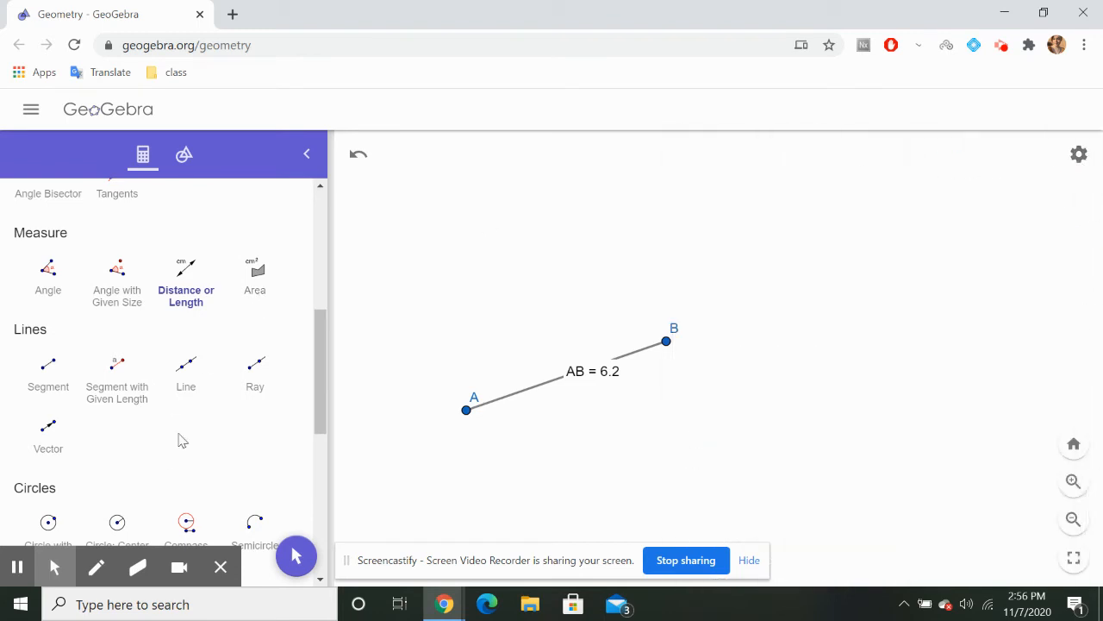
Step: Draw a segment with given length 5 from a new point C above segment AB
scroll(103, 362, down, 1)
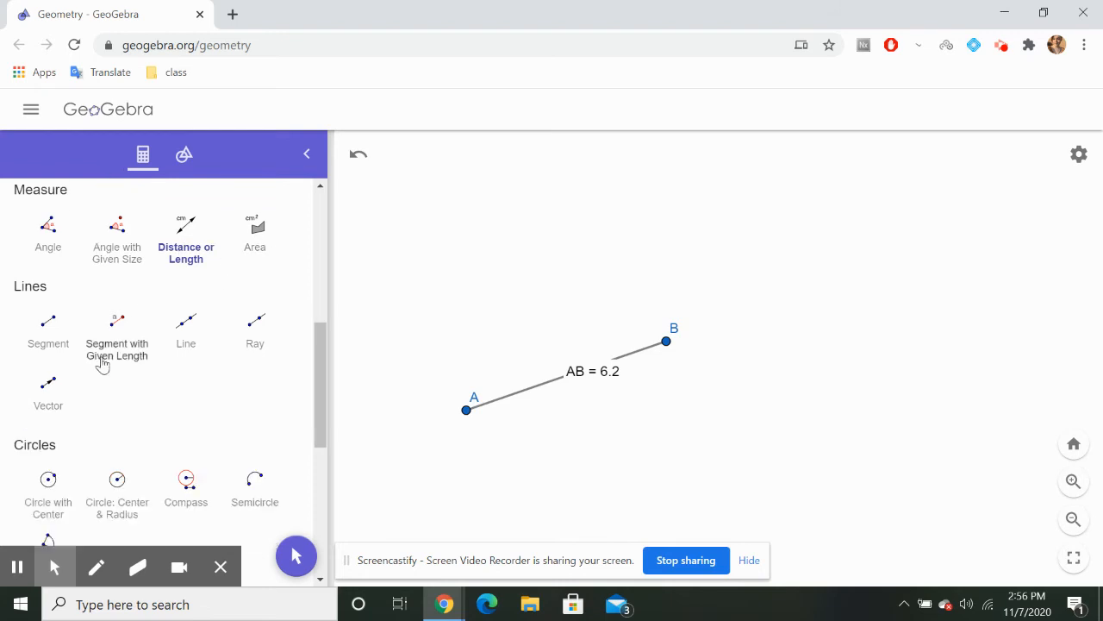
click(116, 350)
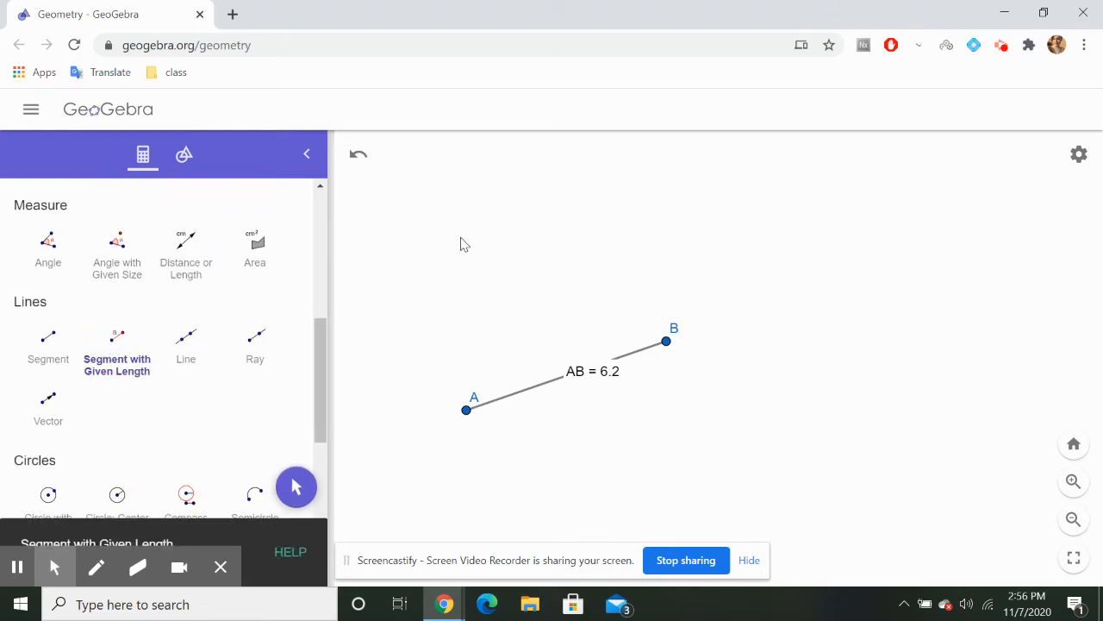
click(481, 256)
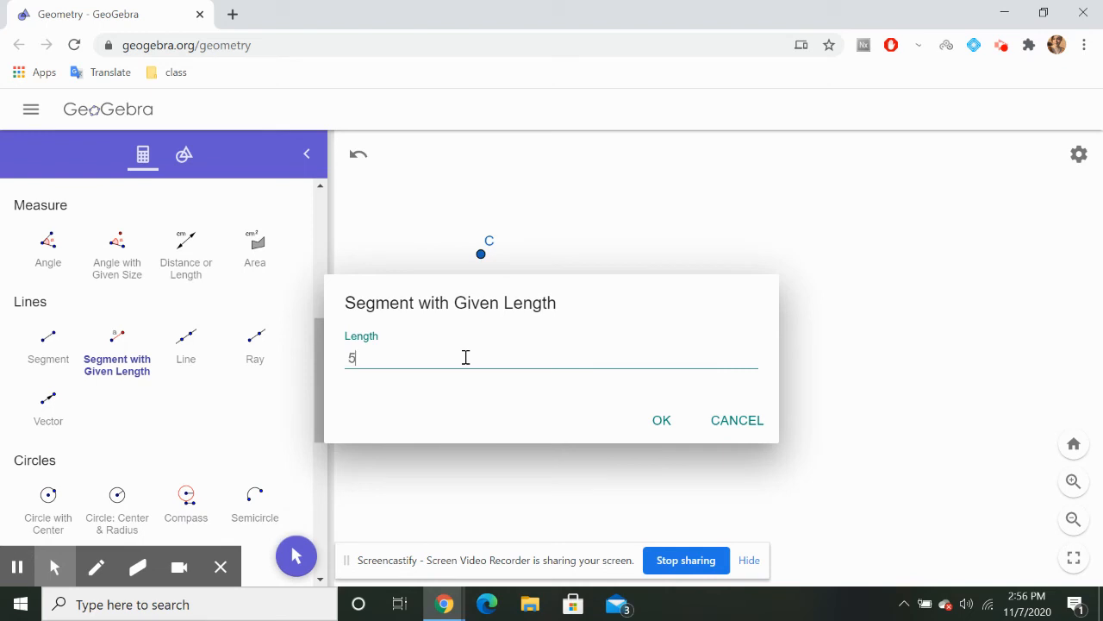
click(661, 423)
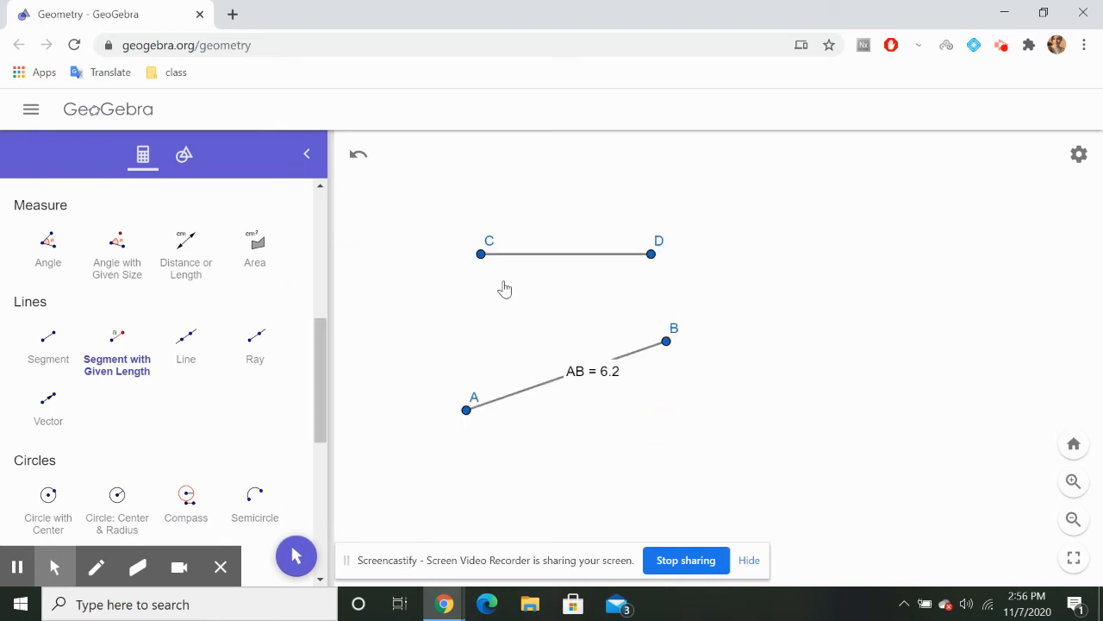
scroll(148, 380, down, 1)
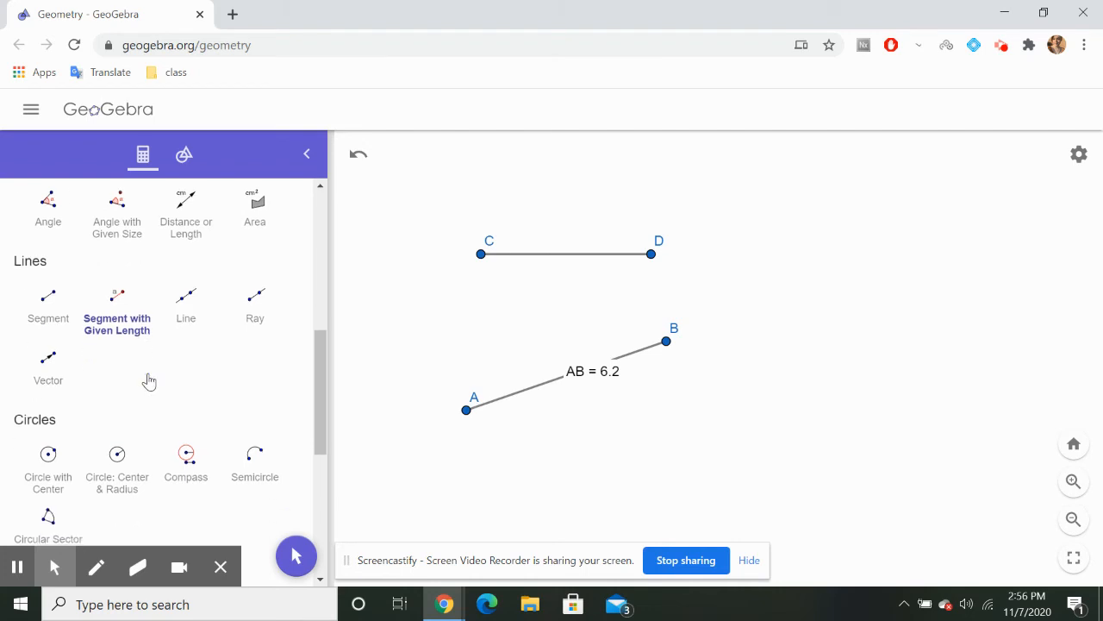
click(340, 324)
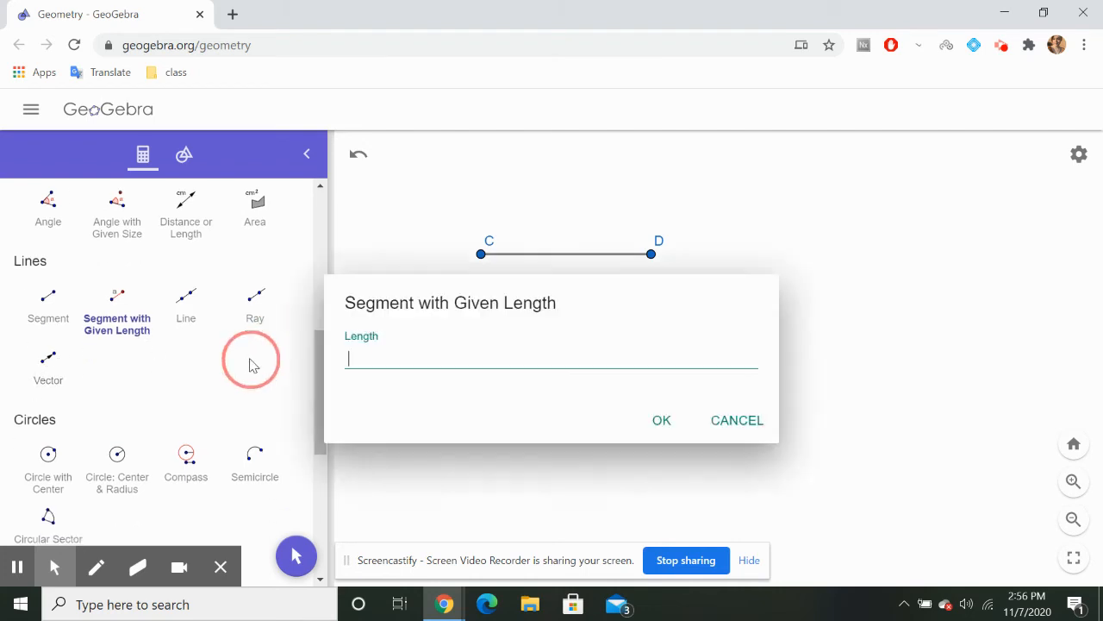
click(743, 419)
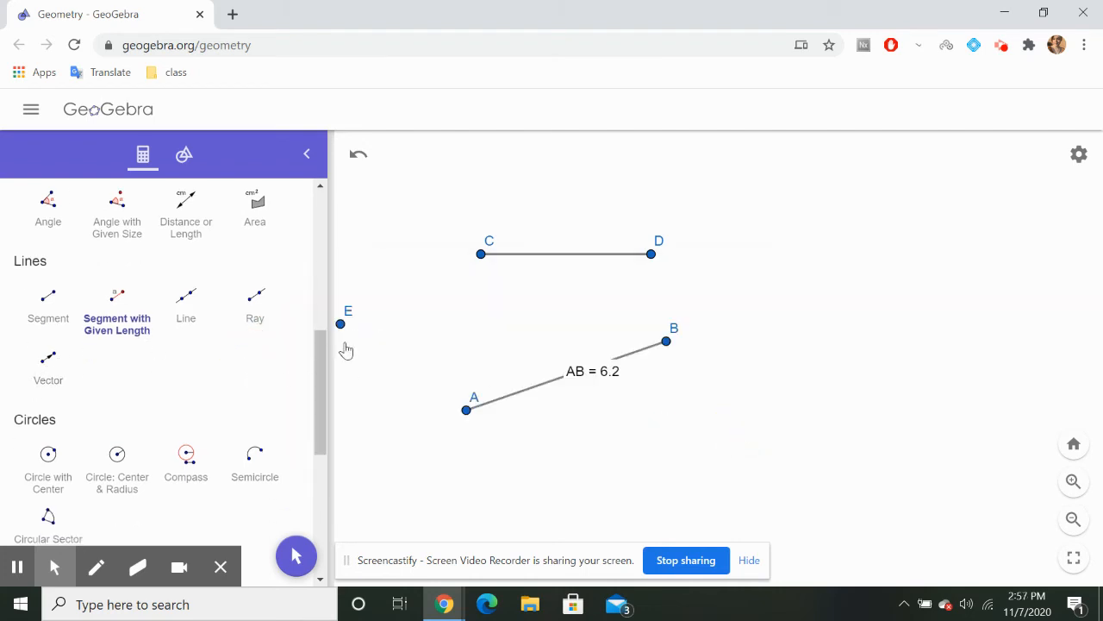
Step: Delete segments CD and AB with their endpoints, and the stray point E
scroll(189, 388, down, 3)
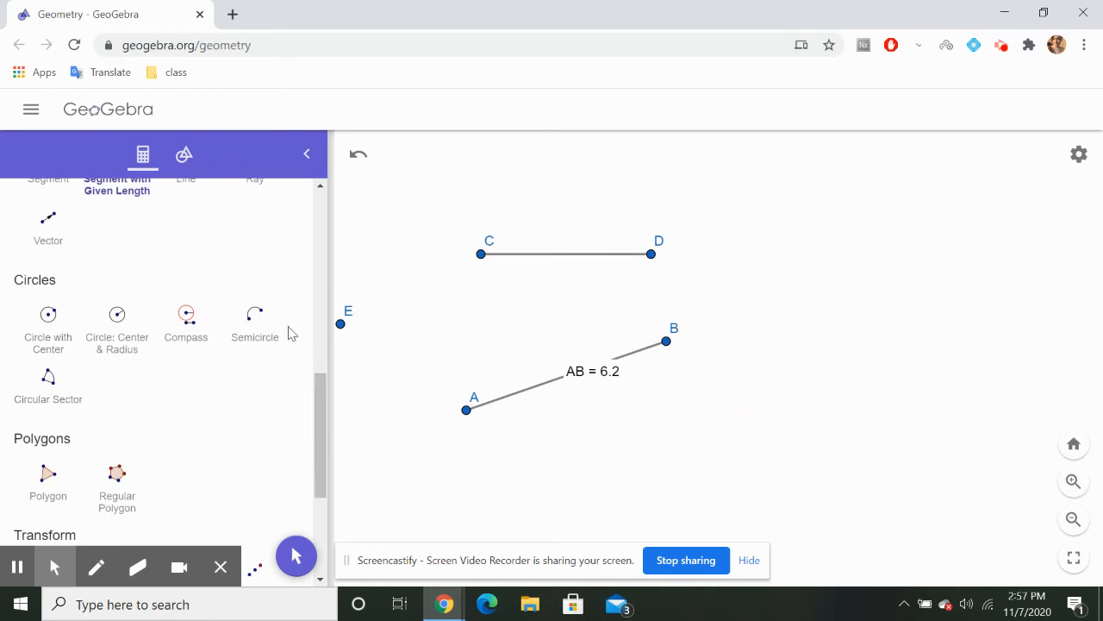
scroll(258, 302, up, 8)
scroll(262, 303, up, 2)
click(259, 328)
click(526, 256)
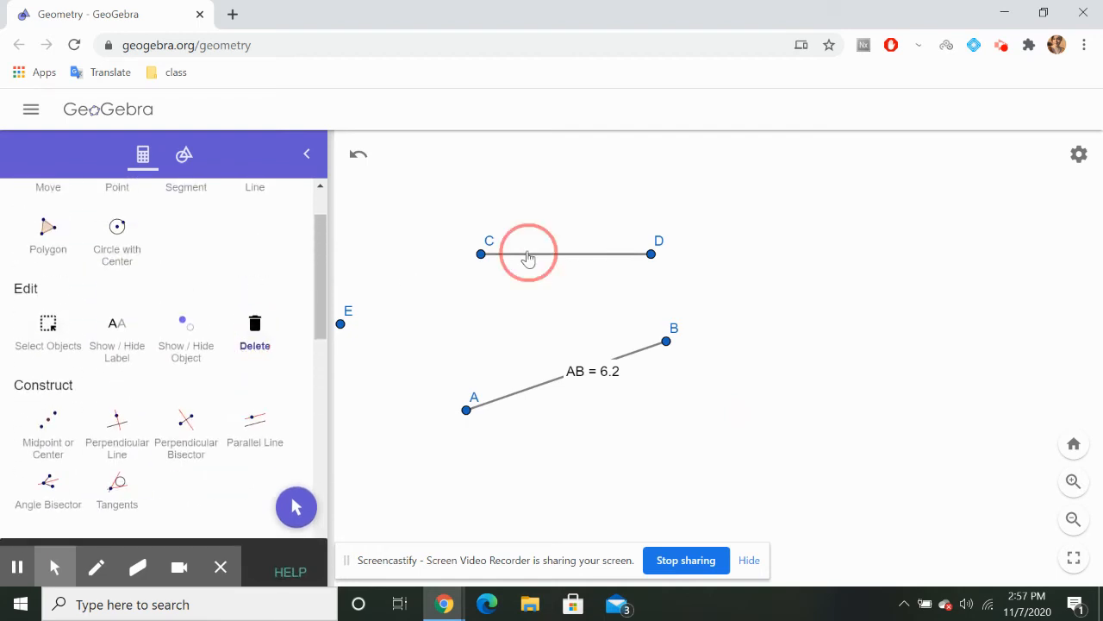
click(483, 255)
click(667, 342)
click(467, 409)
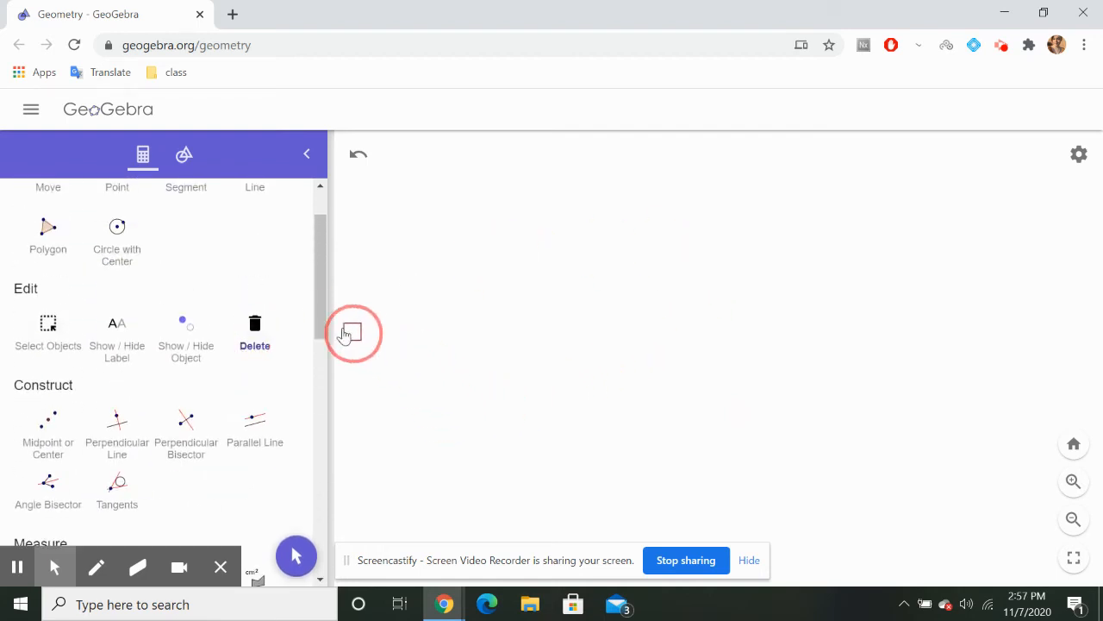
click(340, 323)
Step: Draw a circle centred on a new point A in the middle of the canvas, passing through a new point B
scroll(294, 362, down, 5)
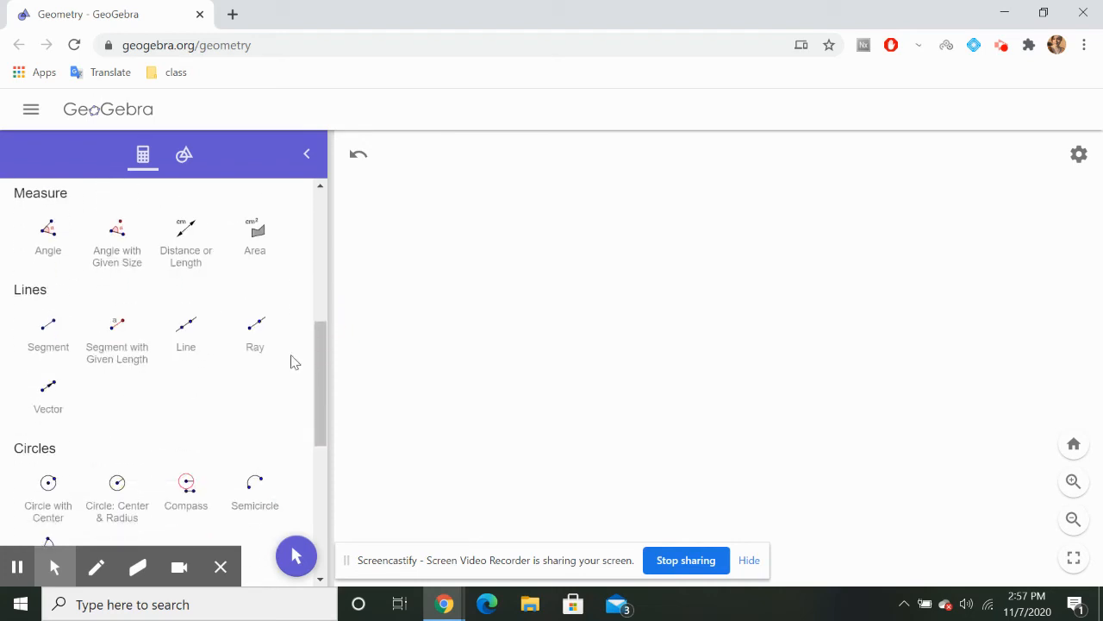
scroll(147, 405, down, 1)
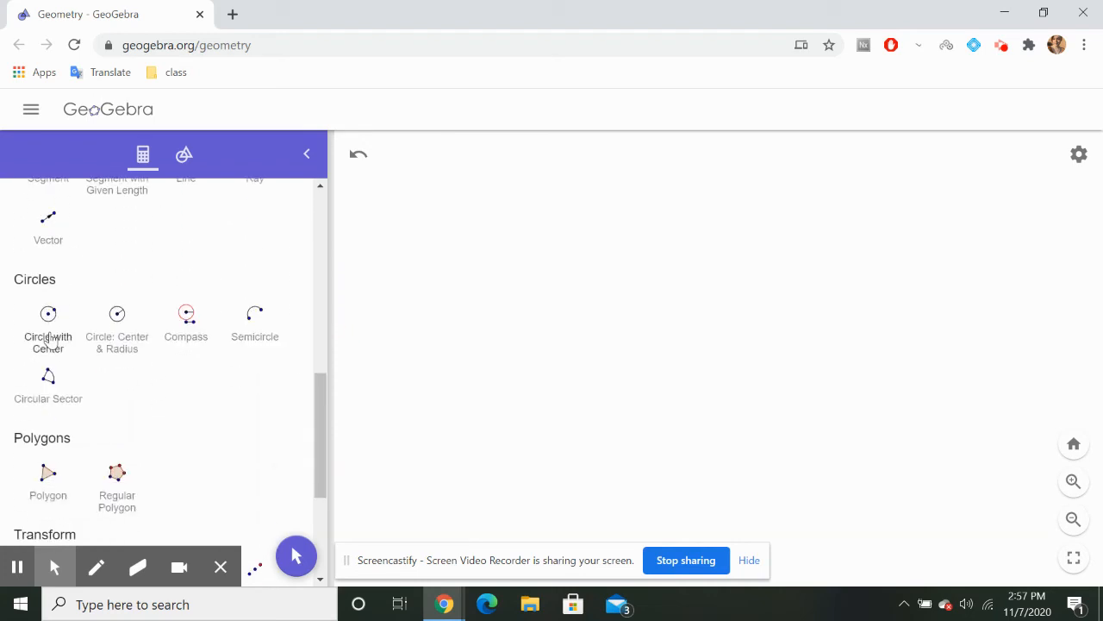
click(52, 341)
click(644, 332)
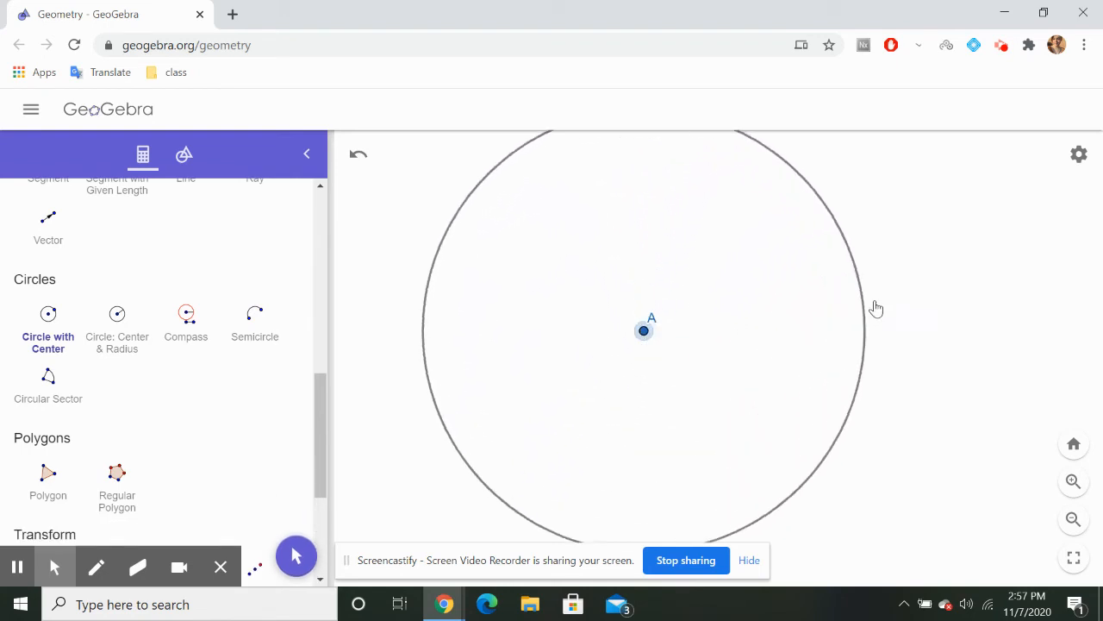
click(741, 326)
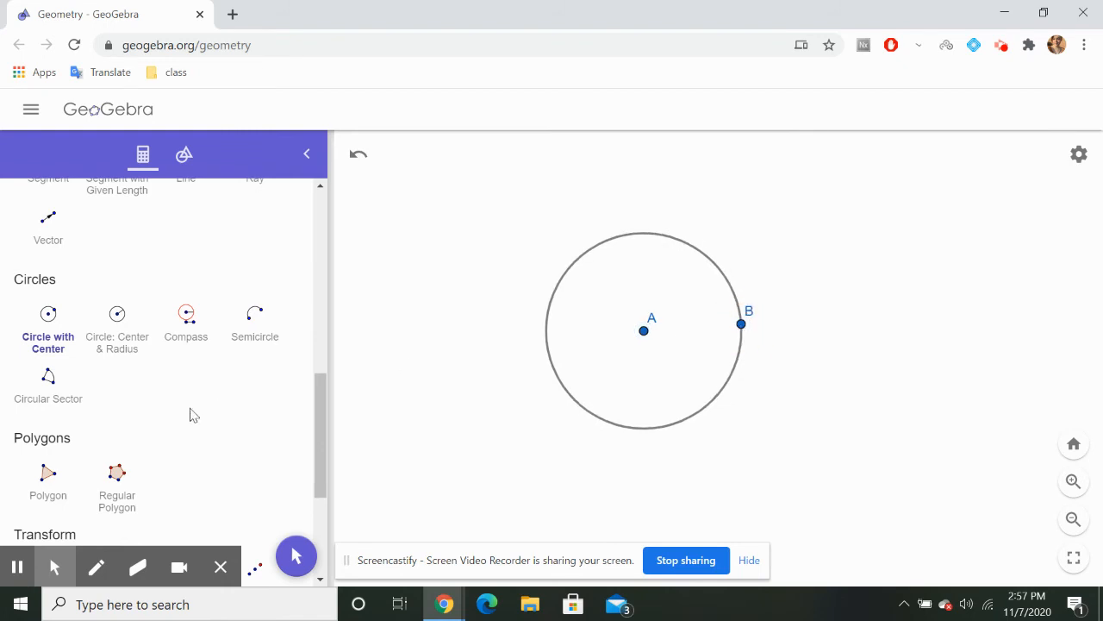
Step: Delete the circle together with its centre A and its point B
scroll(172, 268, up, 5)
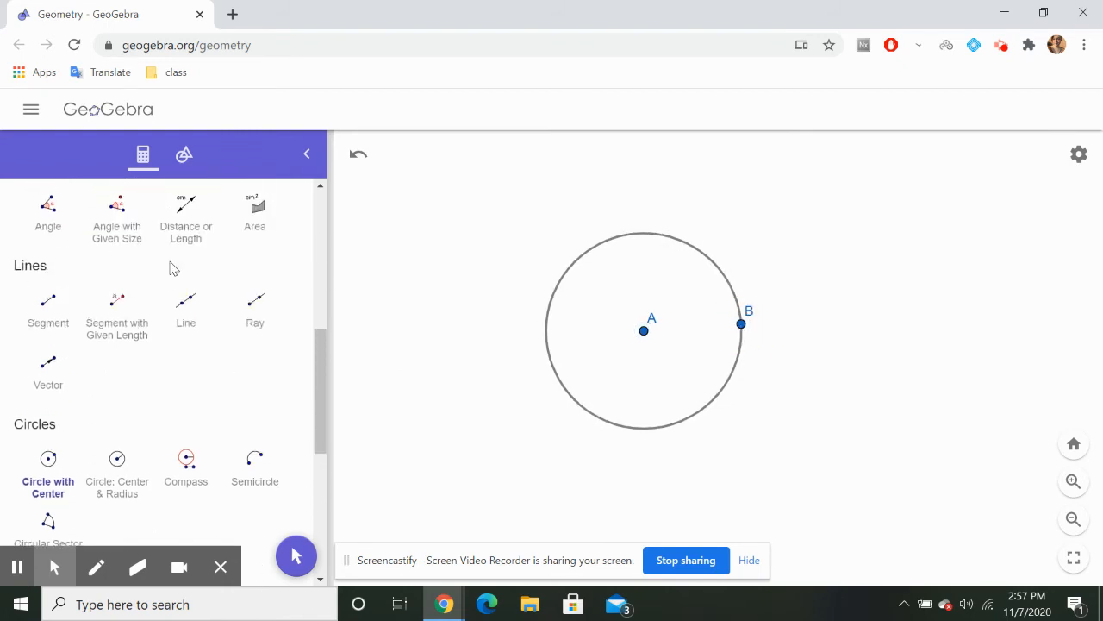
scroll(170, 267, up, 3)
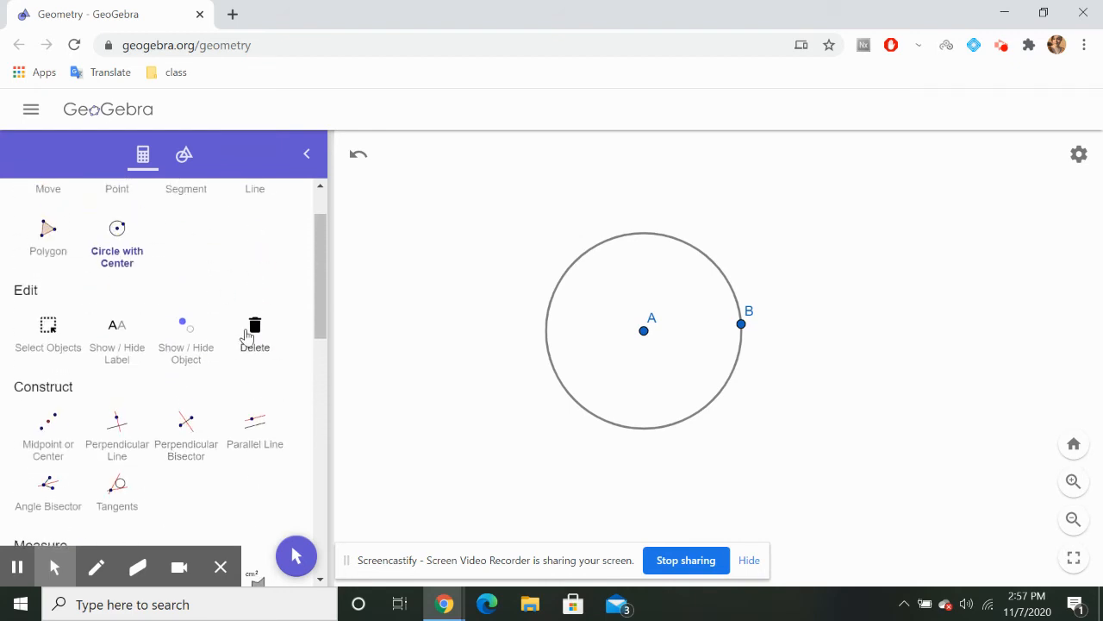
click(251, 336)
click(644, 330)
click(741, 323)
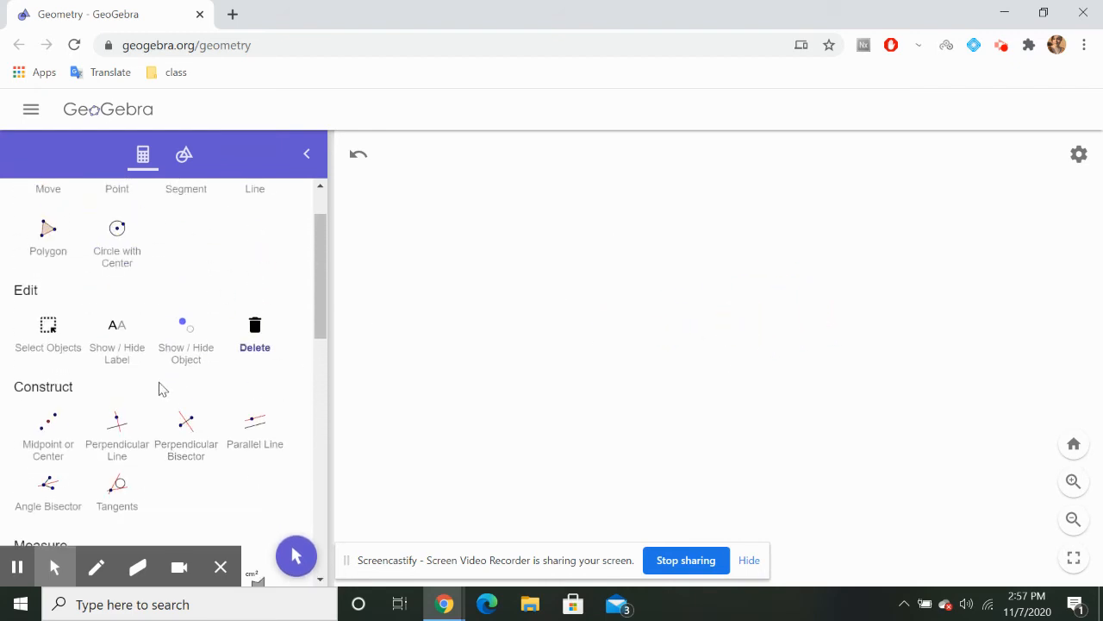
scroll(159, 388, down, 3)
scroll(159, 389, down, 3)
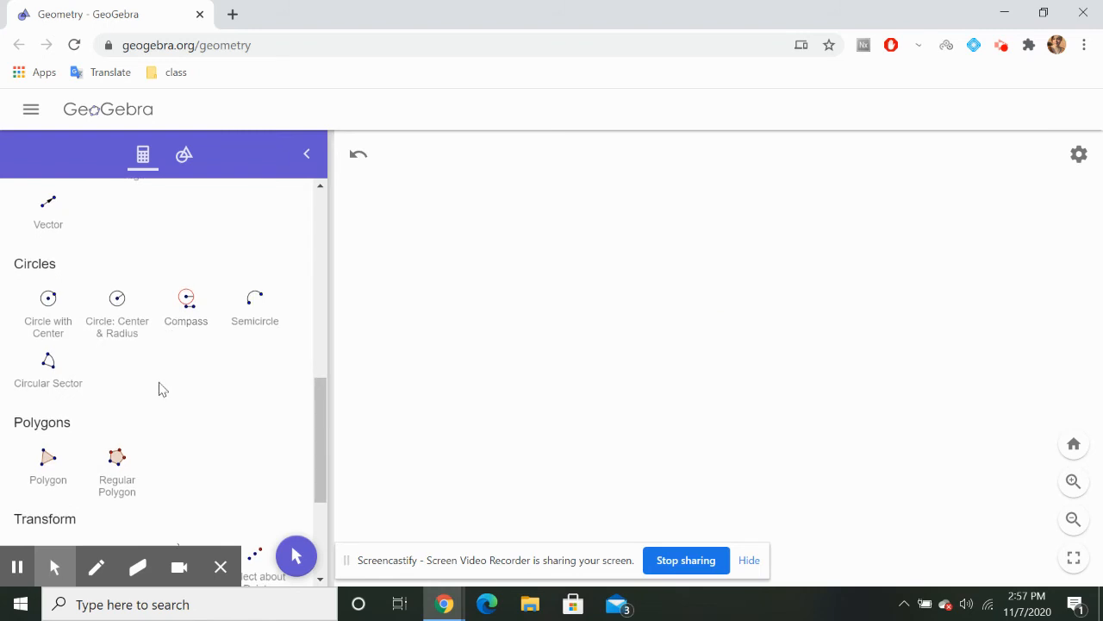
click(197, 317)
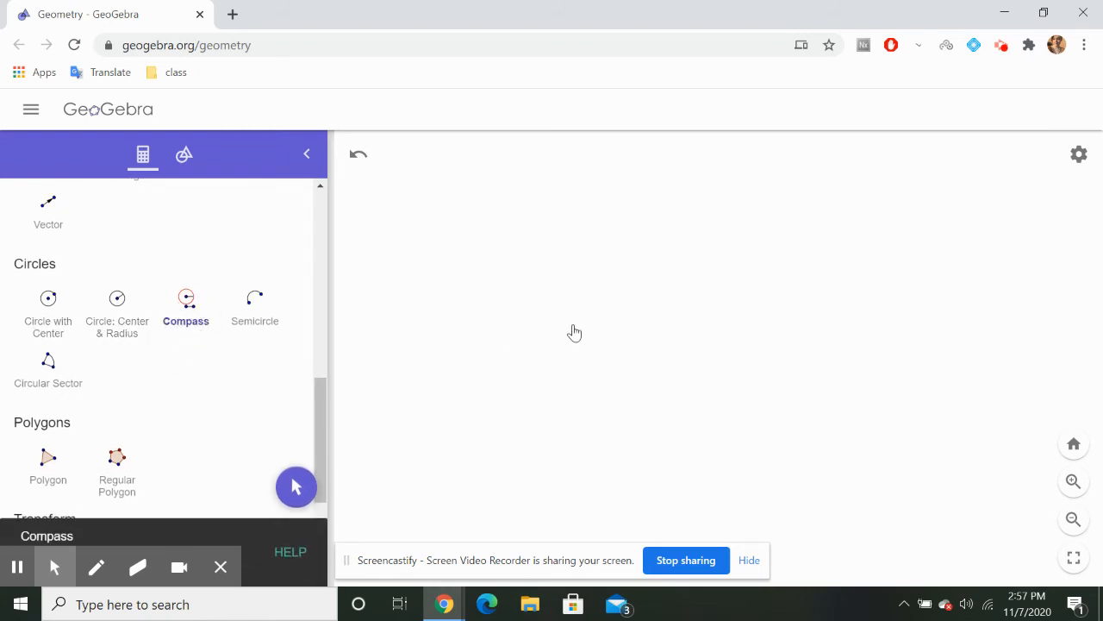
Step: Place point A near the middle of the canvas and point B slightly higher to its right
scroll(143, 290, up, 7)
scroll(145, 292, down, 2)
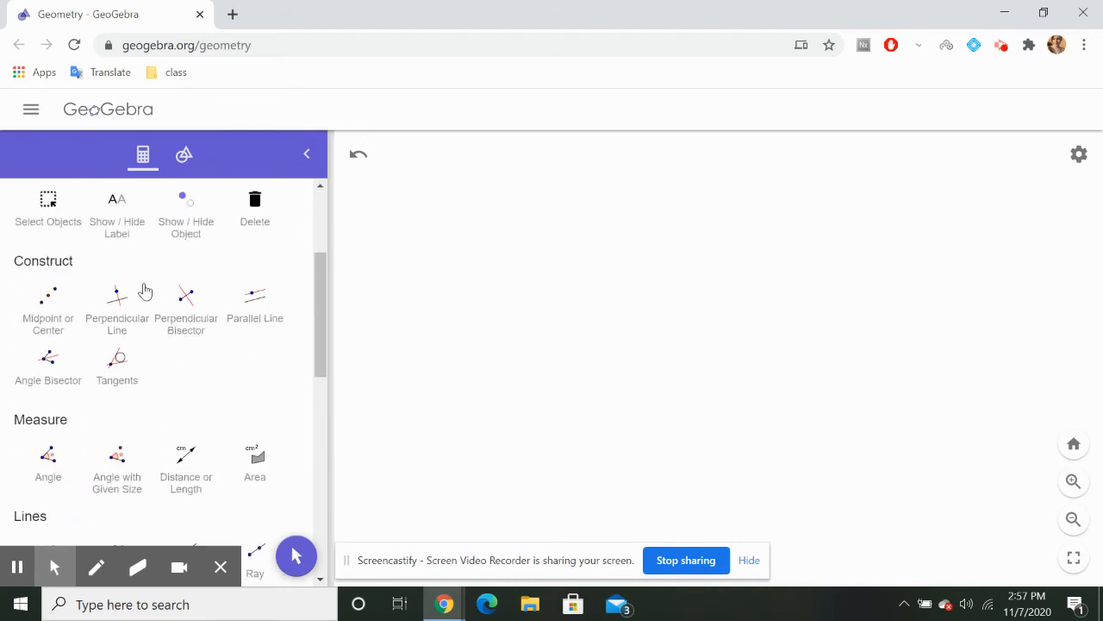
scroll(143, 291, down, 1)
scroll(143, 291, up, 5)
click(118, 254)
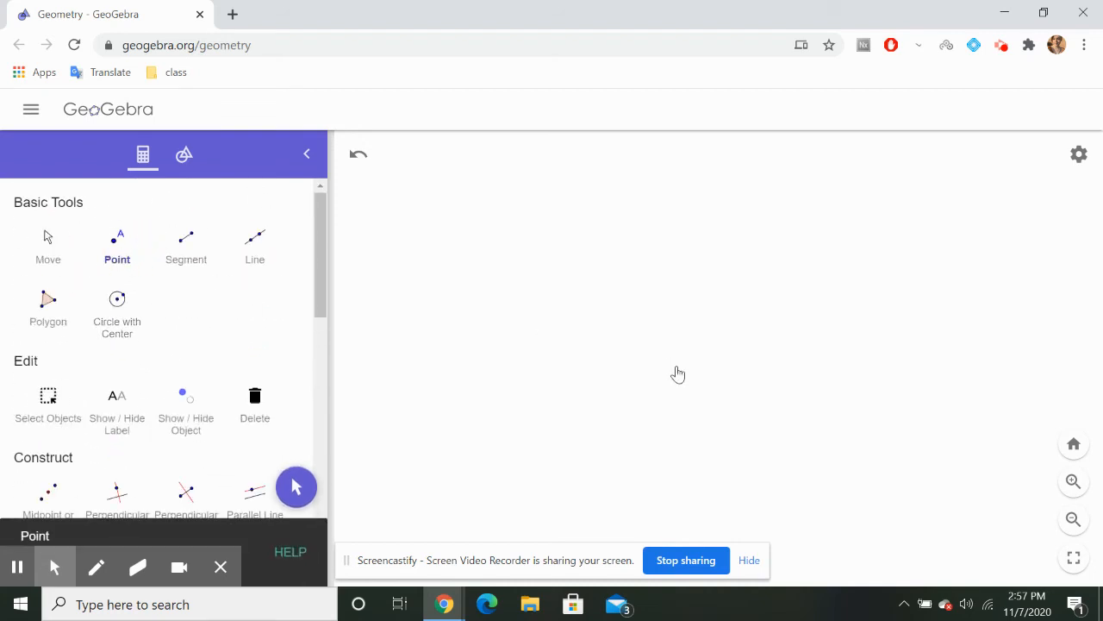
click(613, 344)
click(756, 316)
Step: Construct a Compass circle with radius AB, centred on a new point C to the left of A
scroll(165, 354, down, 2)
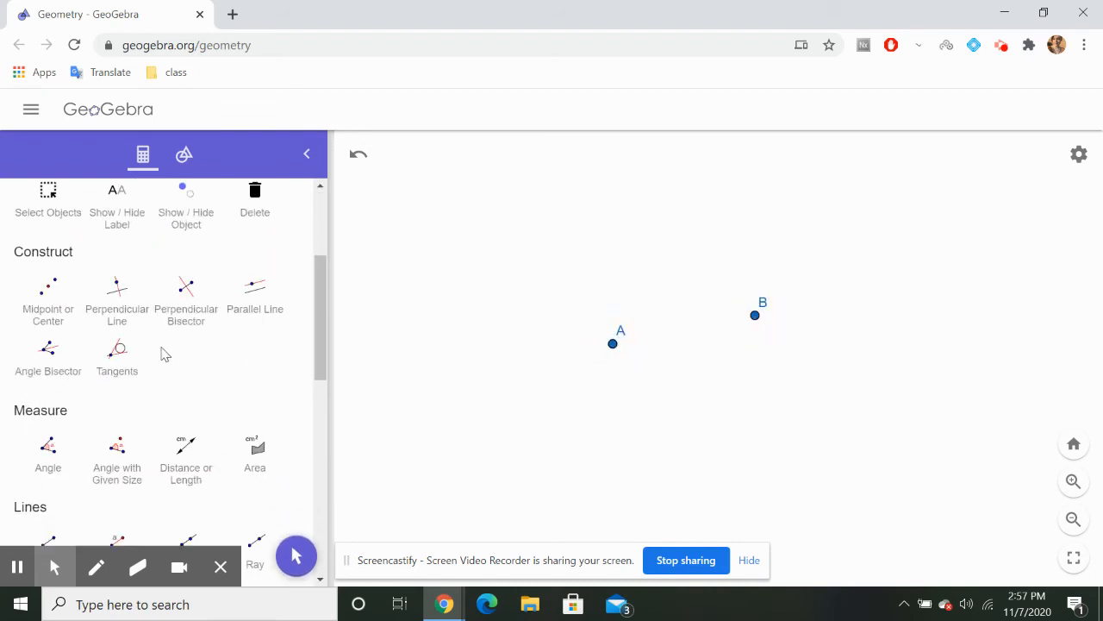
scroll(165, 353, down, 6)
scroll(190, 275, up, 2)
click(186, 258)
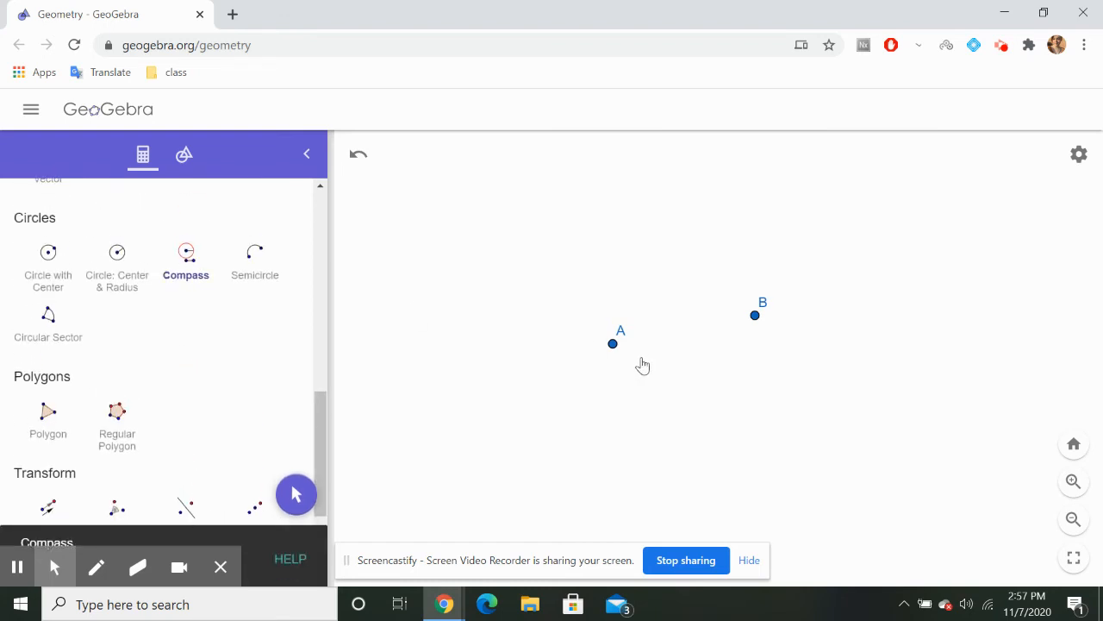
click(613, 345)
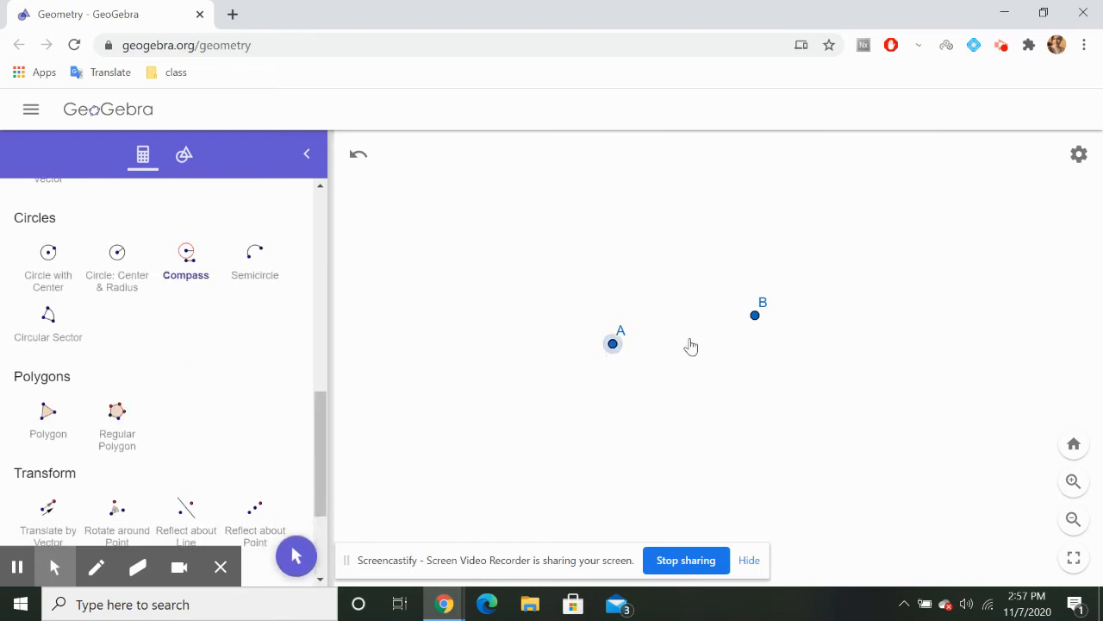
click(755, 316)
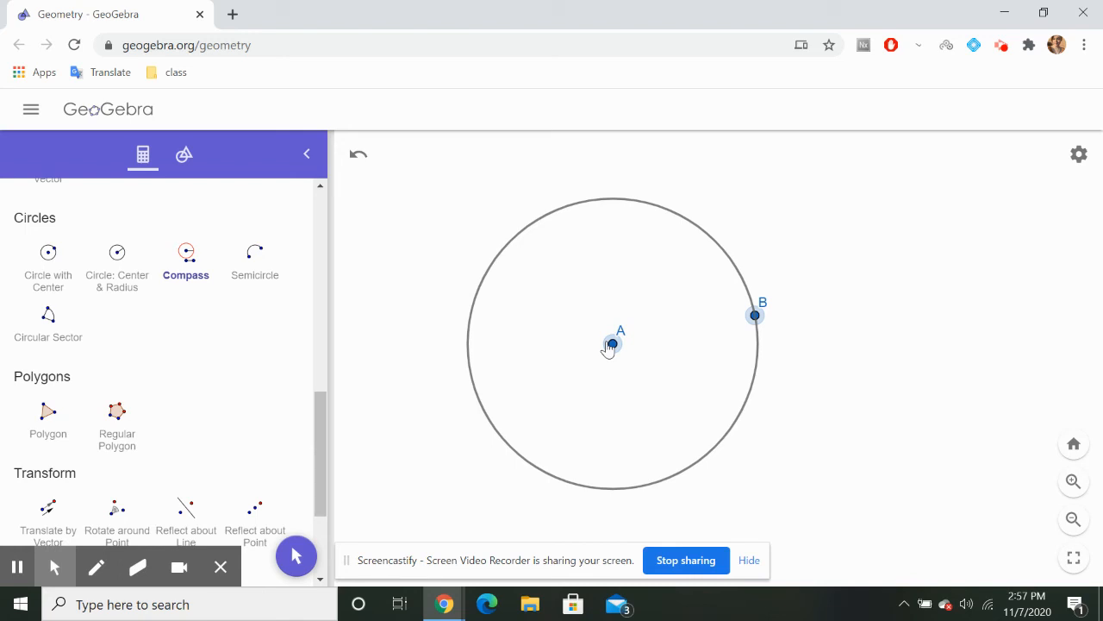
click(487, 325)
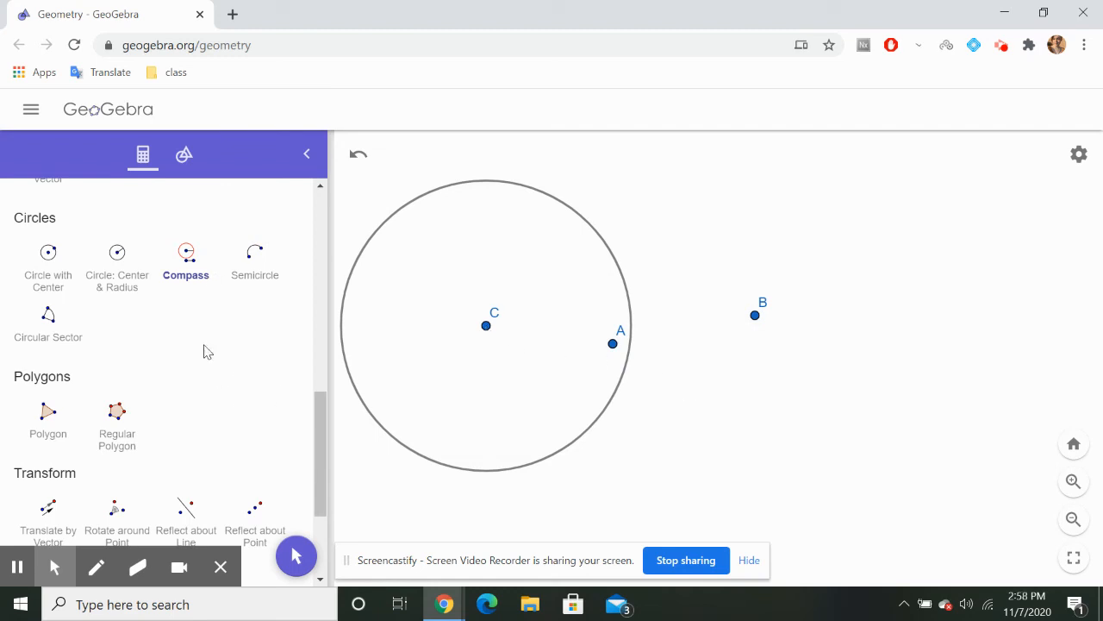
Step: Construct a second Compass circle centred on C, using the distance from C to A as its radius
scroll(205, 351, down, 1)
click(487, 327)
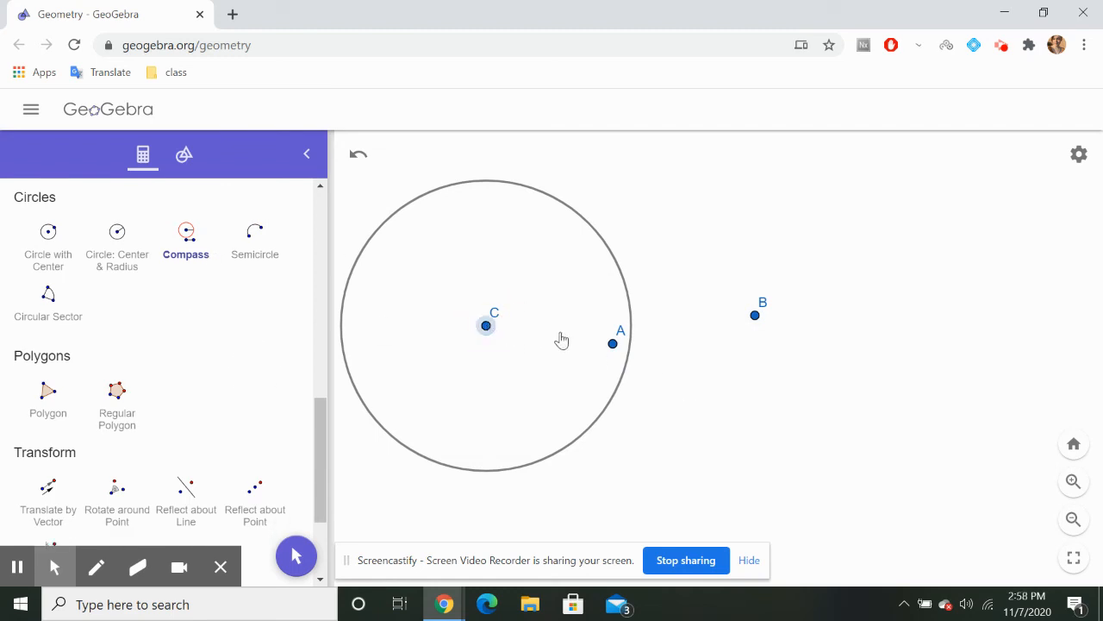
click(613, 345)
click(486, 327)
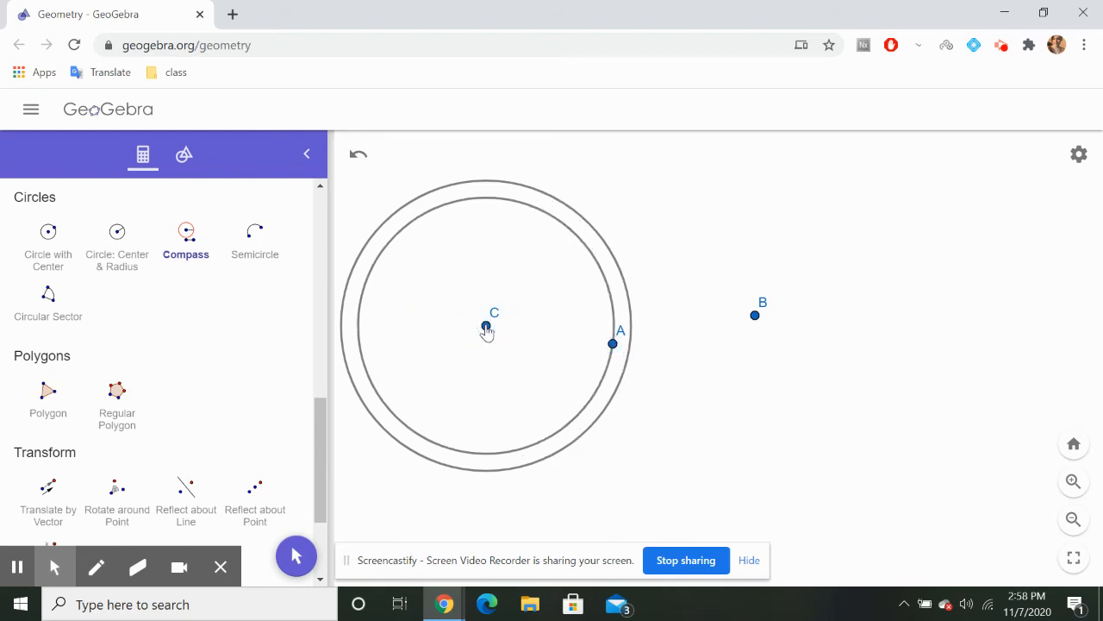
scroll(207, 366, up, 1)
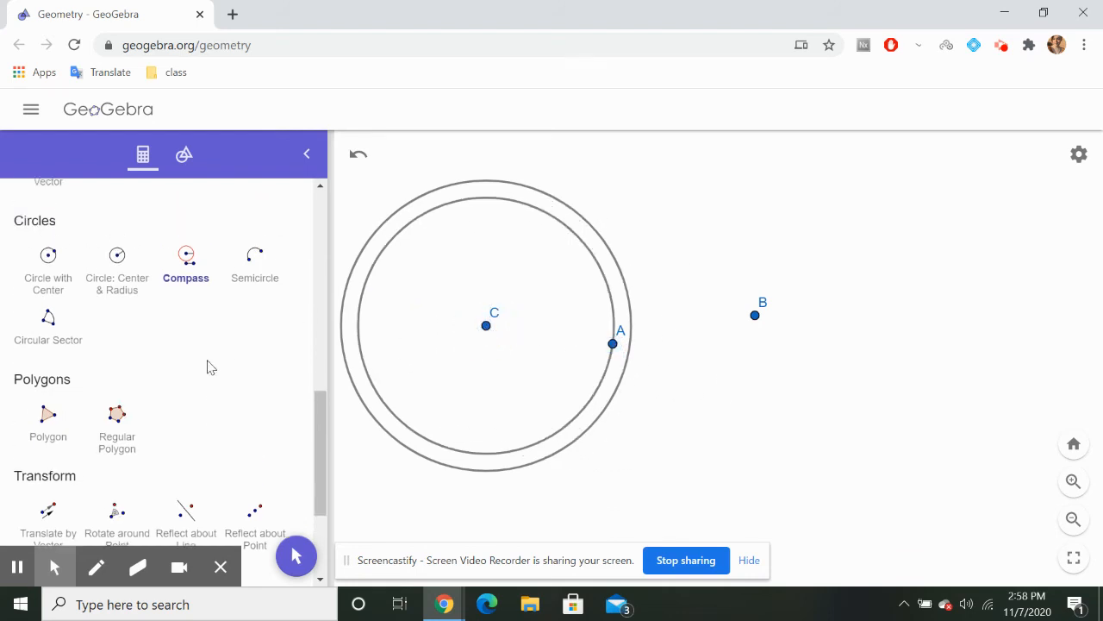
click(191, 278)
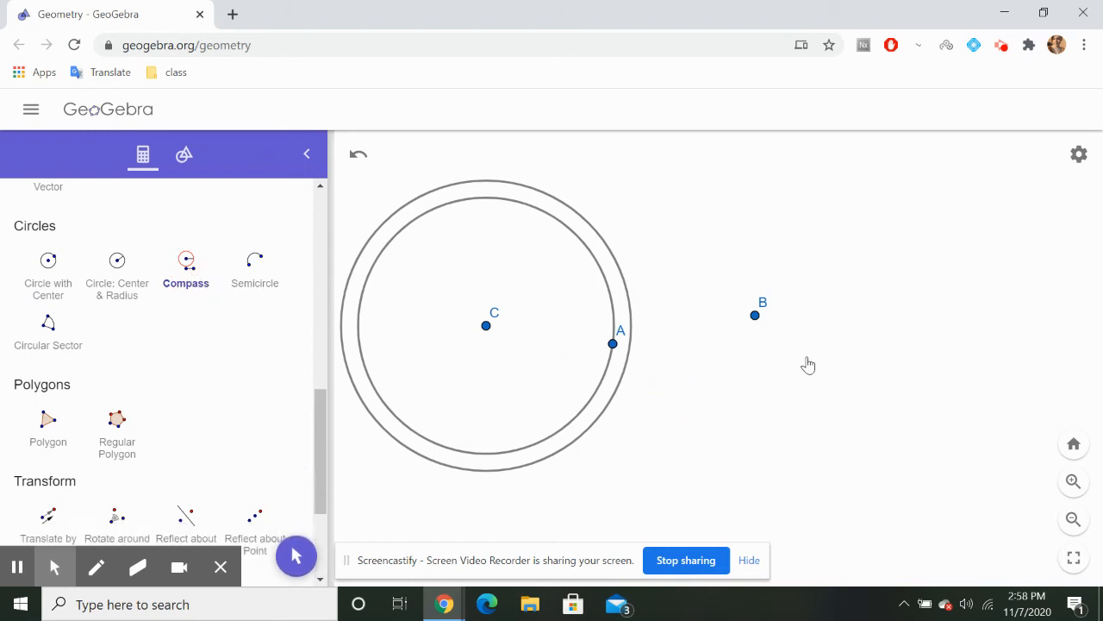
click(186, 263)
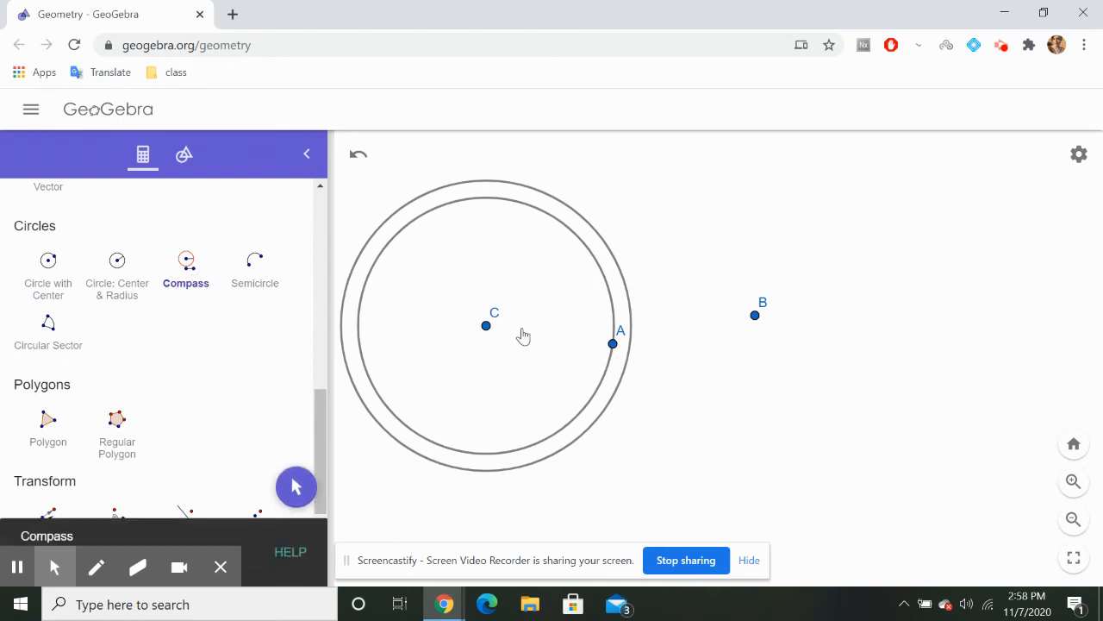
click(490, 332)
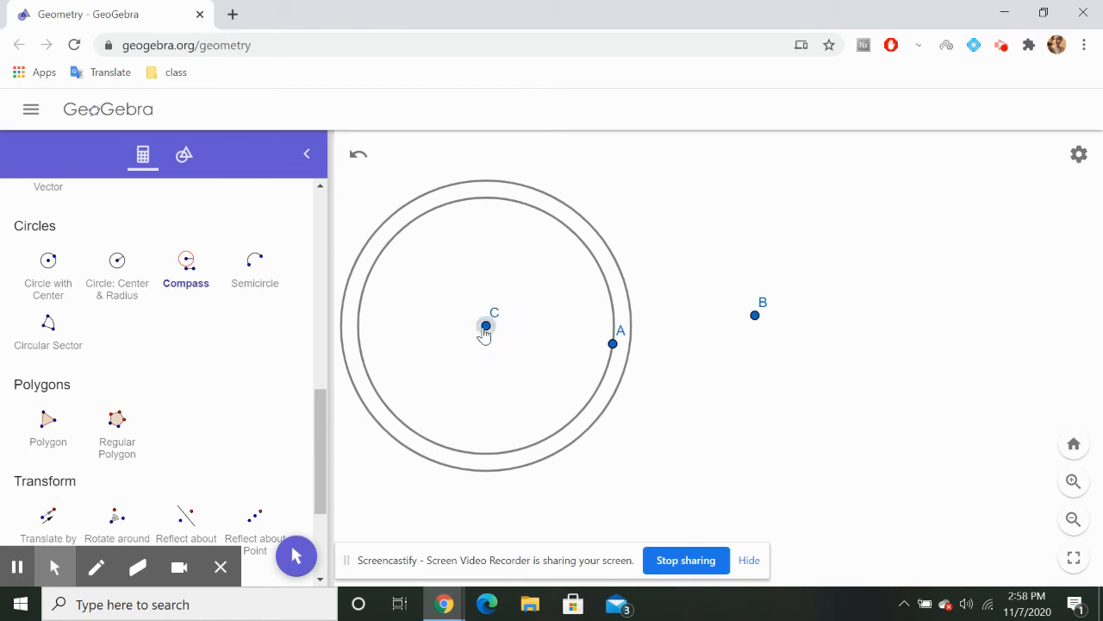
click(756, 316)
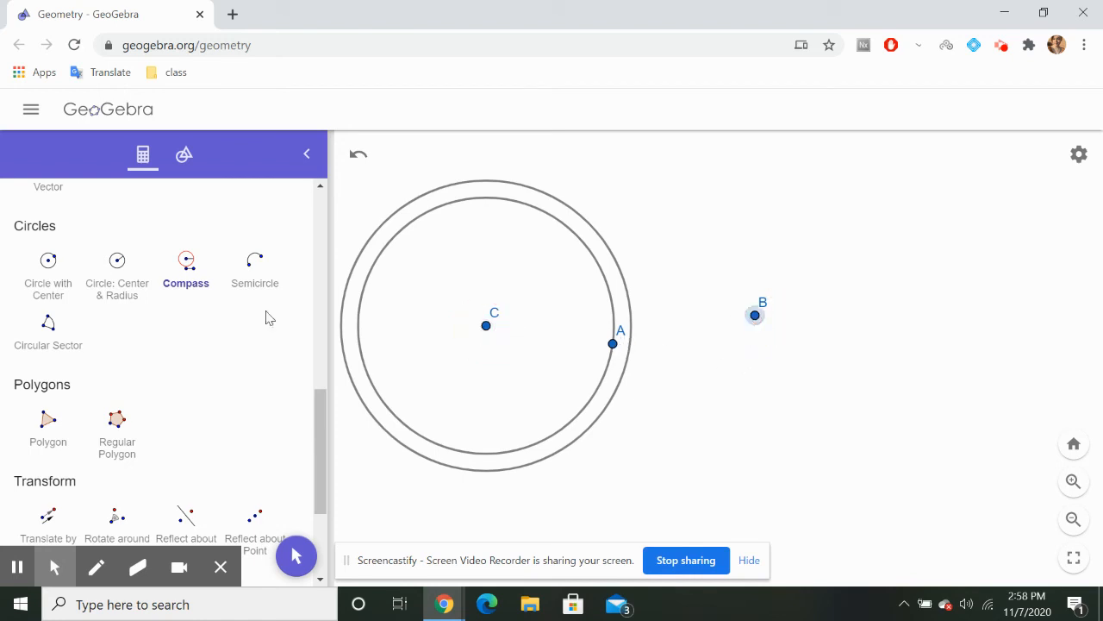
Step: Draw a semicircle from point C to point A
click(271, 262)
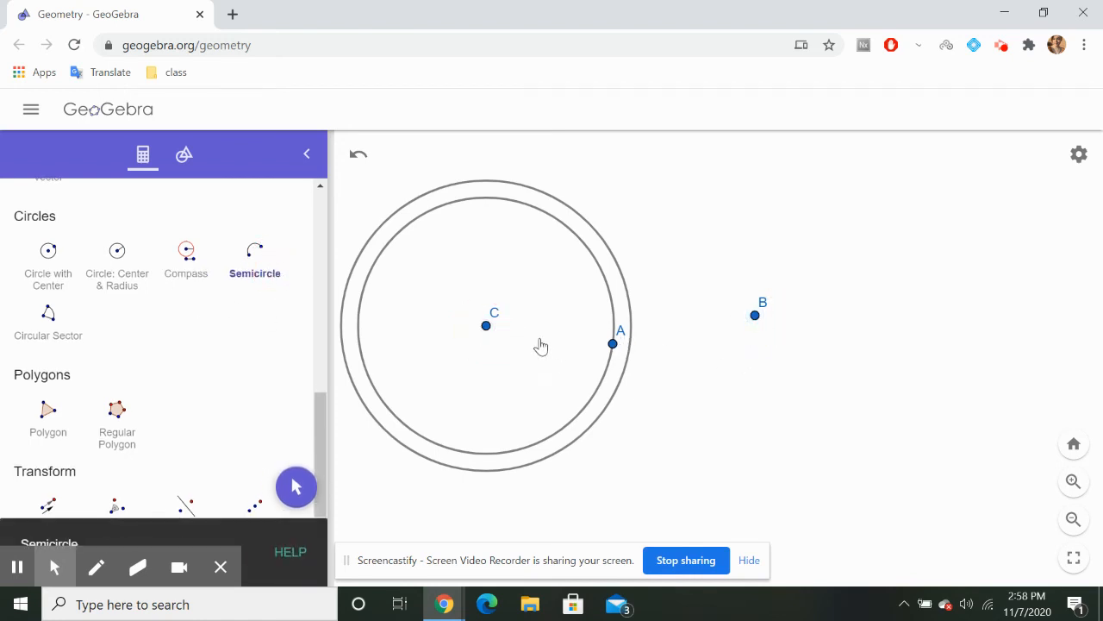
click(486, 328)
click(613, 344)
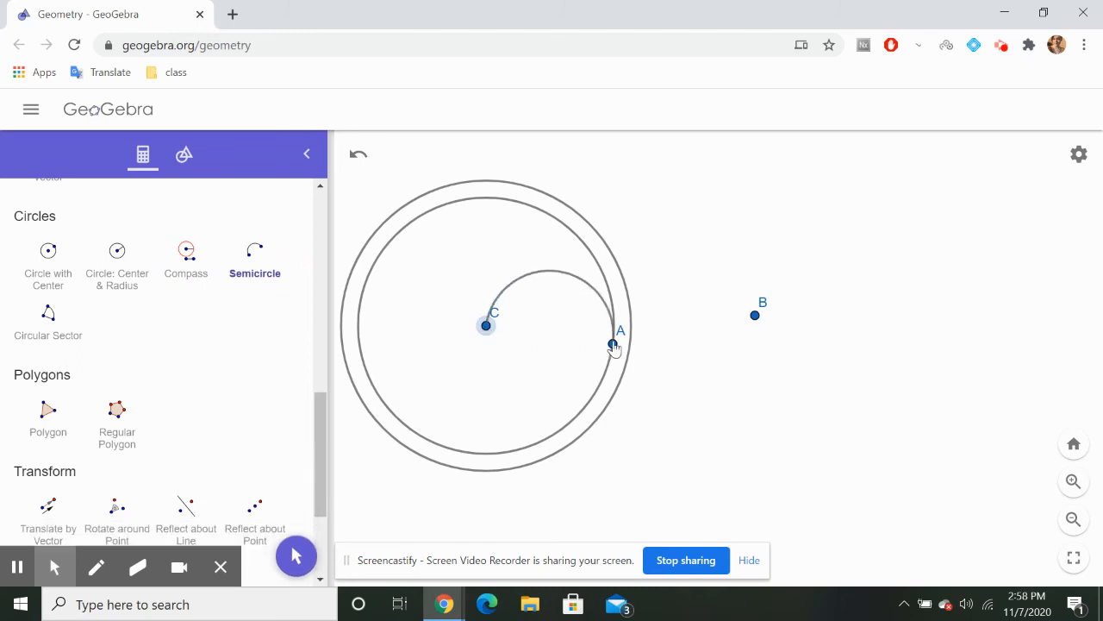
Step: Draw a second semicircle from point C to point B
click(271, 290)
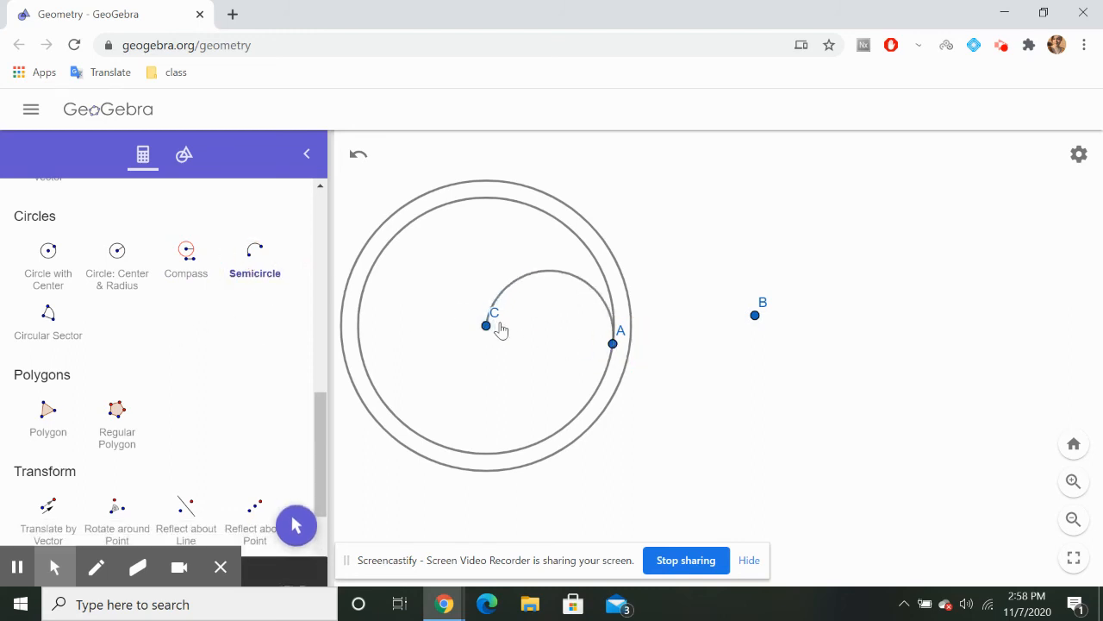
click(487, 327)
click(756, 314)
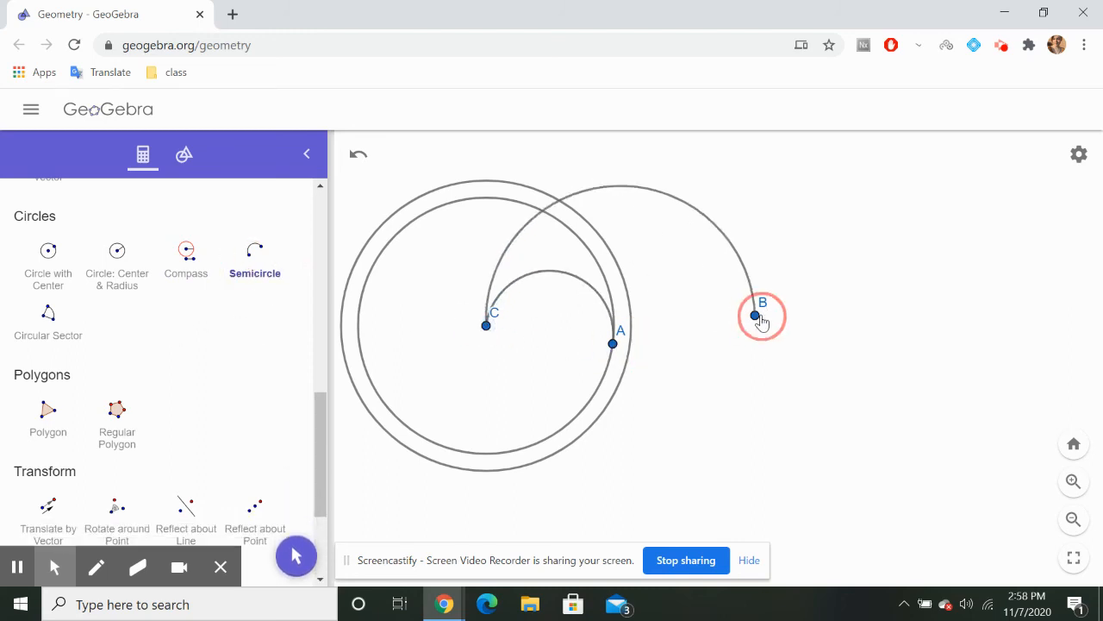
Step: Delete both semicircles, the outer circle and point B, keeping the inner circle centred on C through A
scroll(129, 377, down, 1)
click(46, 285)
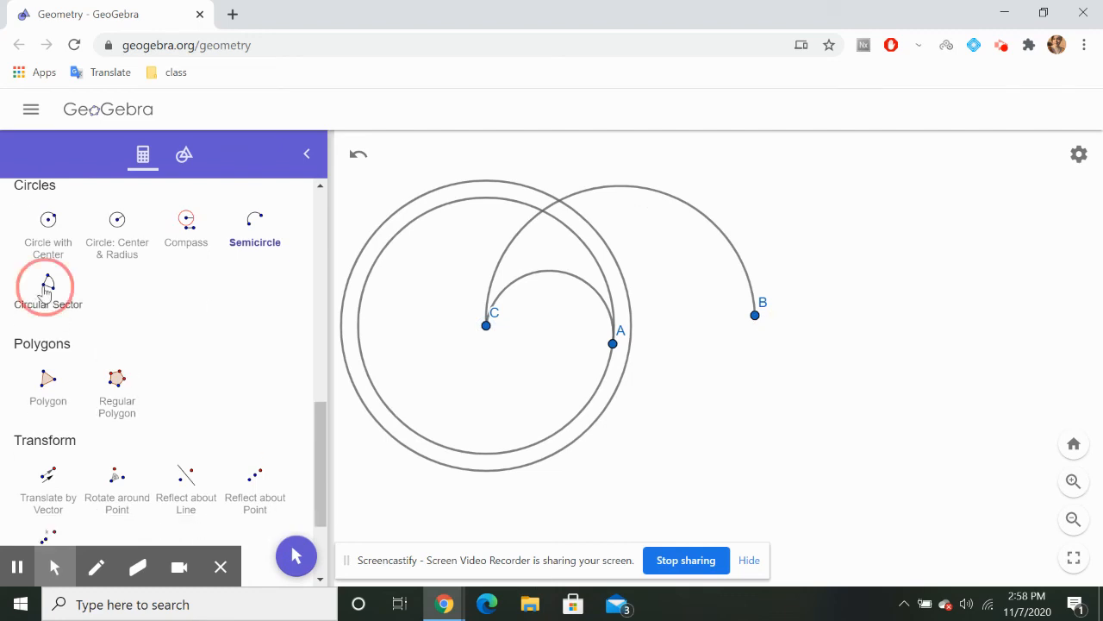
scroll(230, 346, up, 4)
scroll(230, 346, up, 5)
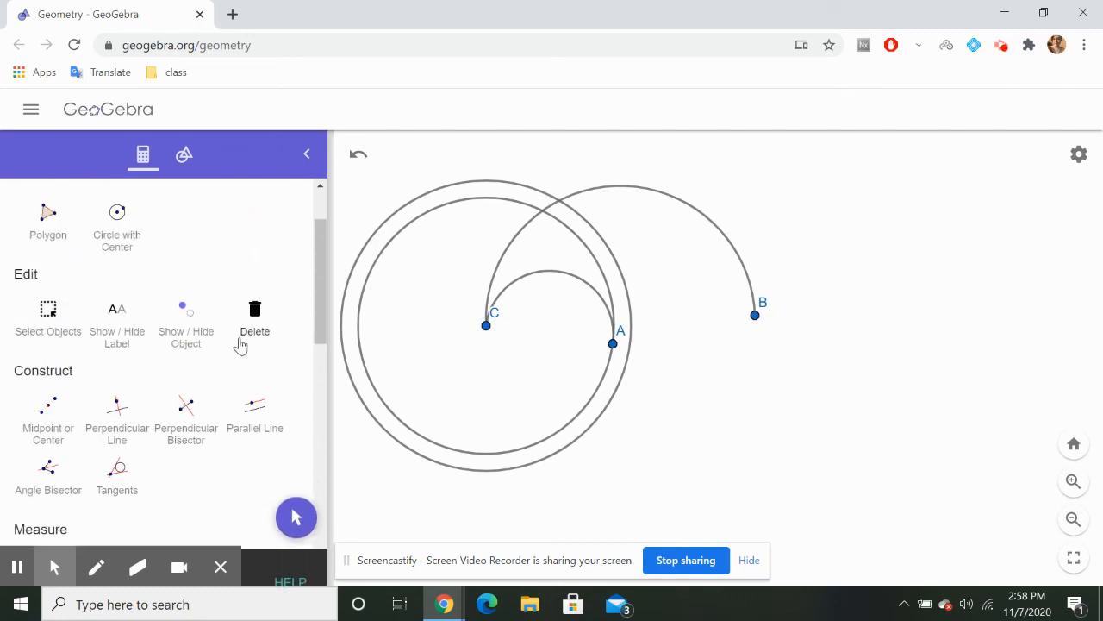
click(248, 336)
mouse_move(502, 286)
mouse_down()
mouse_move(524, 279)
mouse_move(587, 322)
mouse_up()
drag(765, 317, 735, 317)
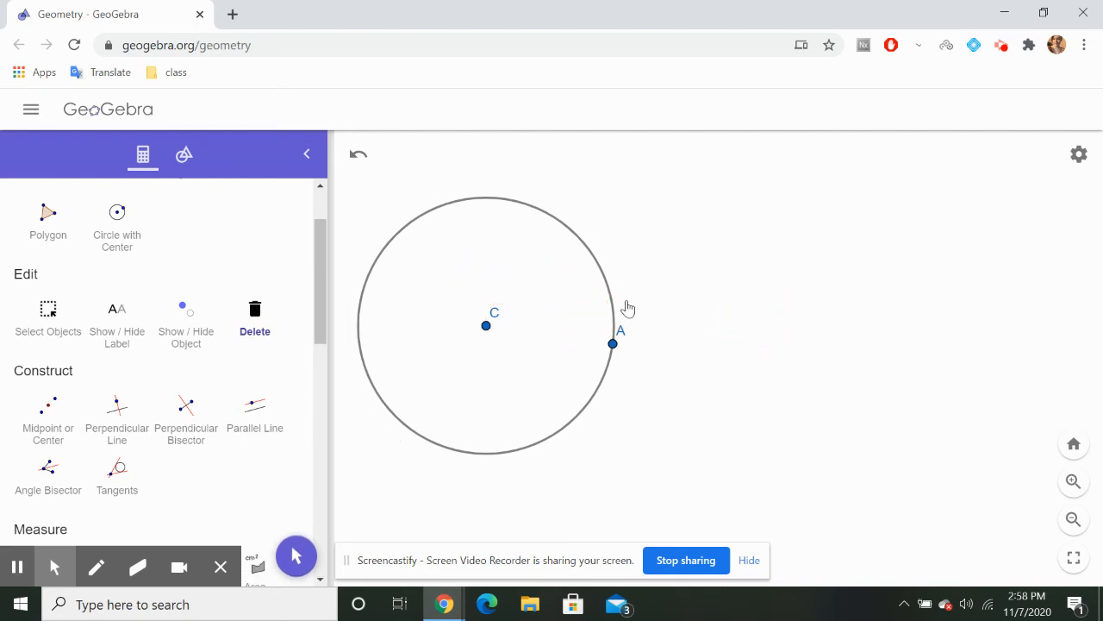
Step: Construct a circular sector centred on C, starting at A and ending toward a new point B near the circle's upper edge
scroll(216, 403, down, 1)
scroll(187, 423, down, 1)
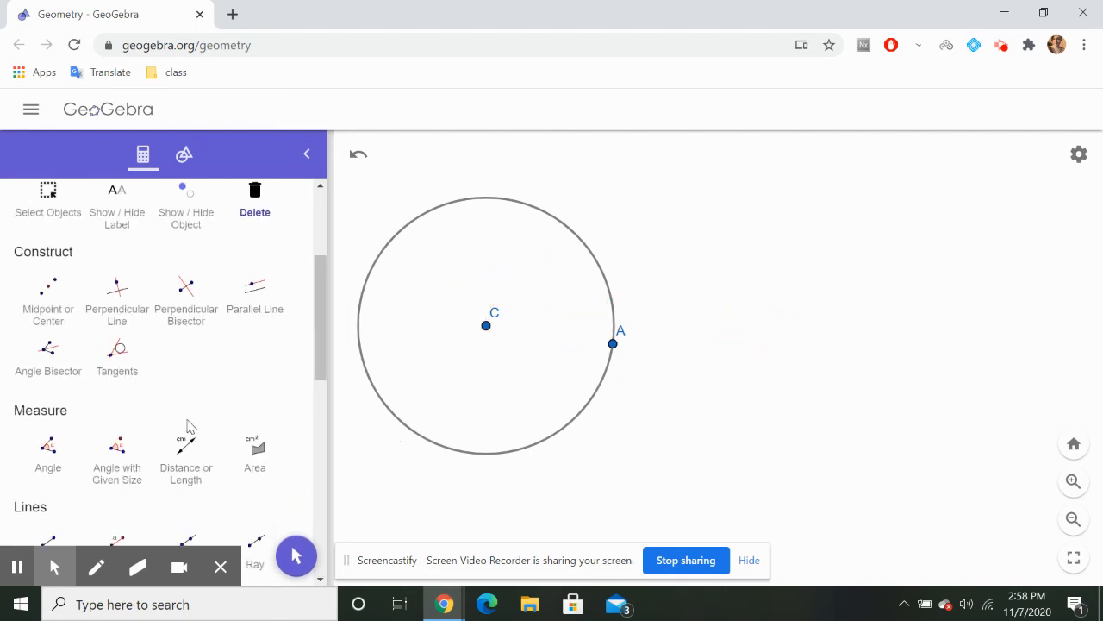
scroll(187, 426, down, 4)
scroll(188, 426, down, 1)
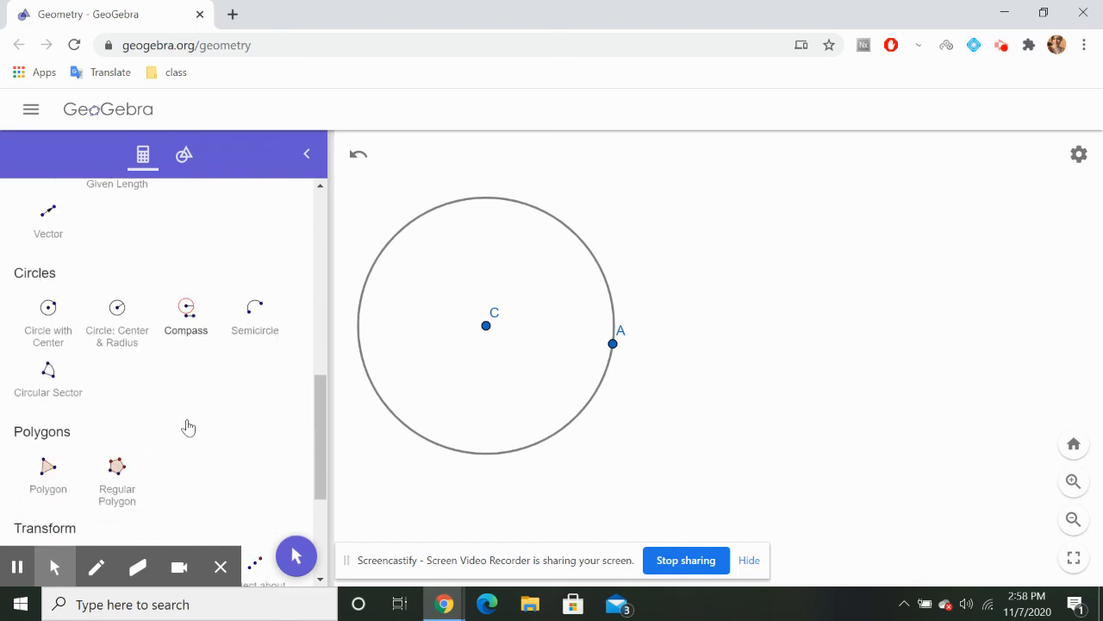
click(49, 382)
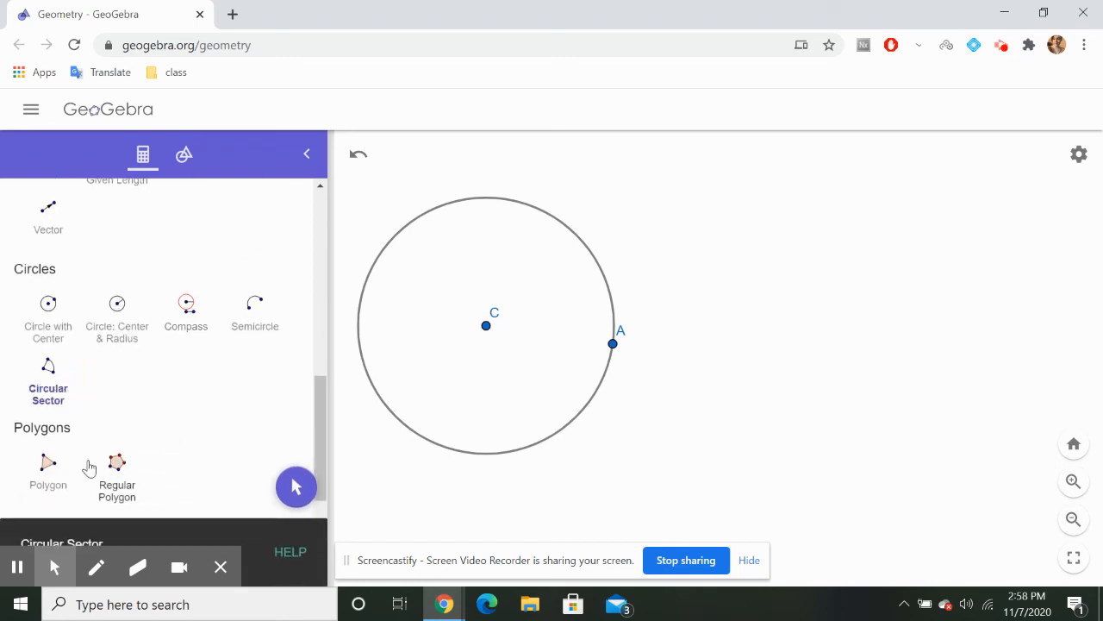
click(47, 386)
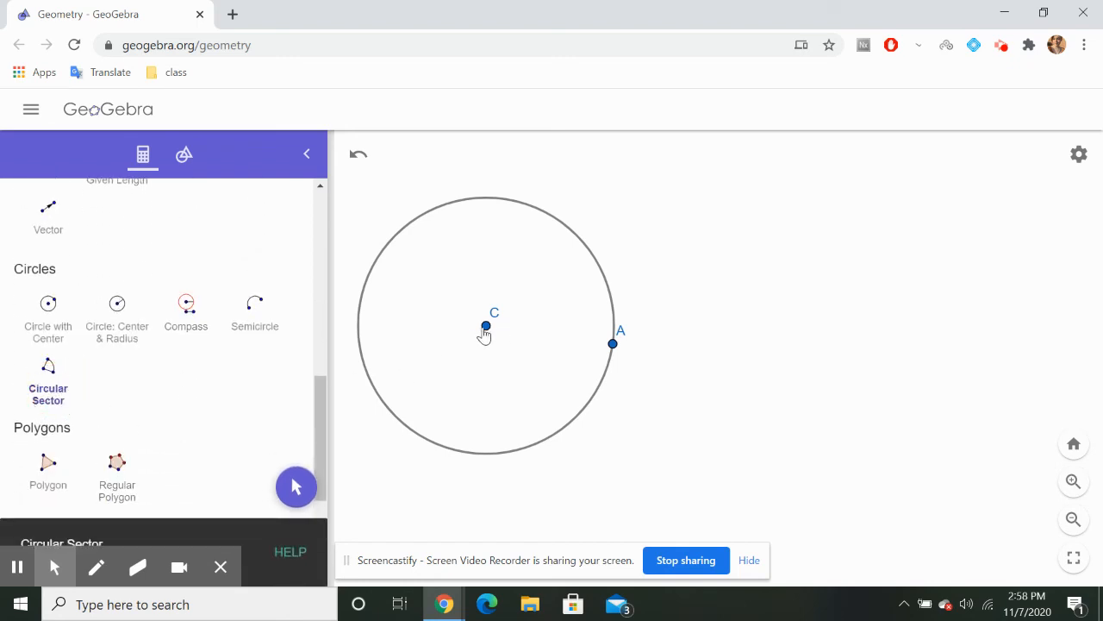
click(487, 326)
click(613, 345)
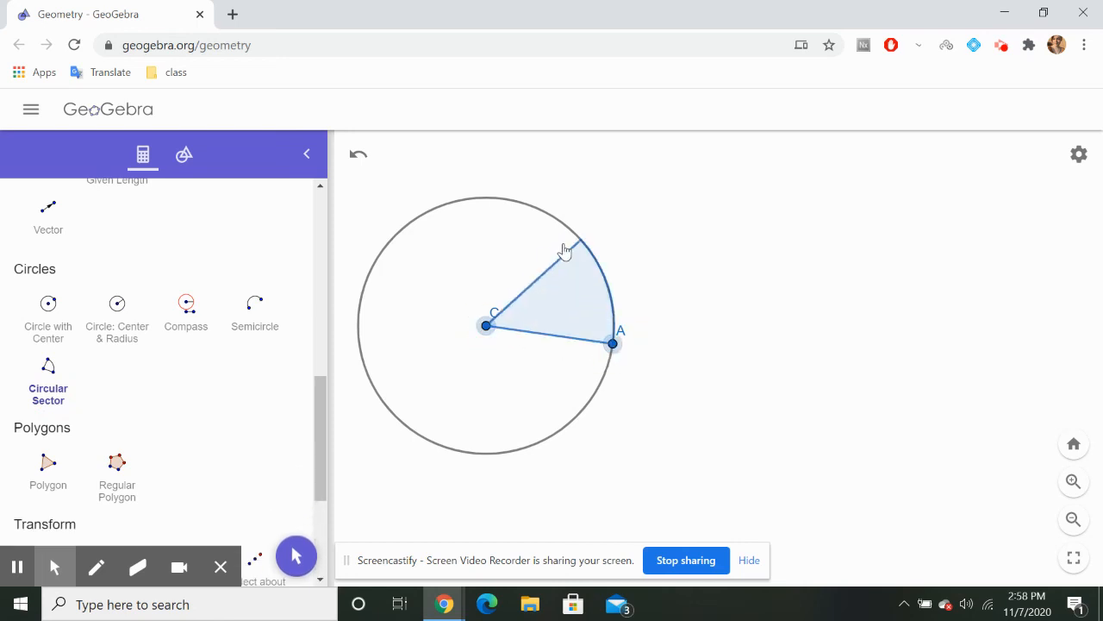
click(510, 221)
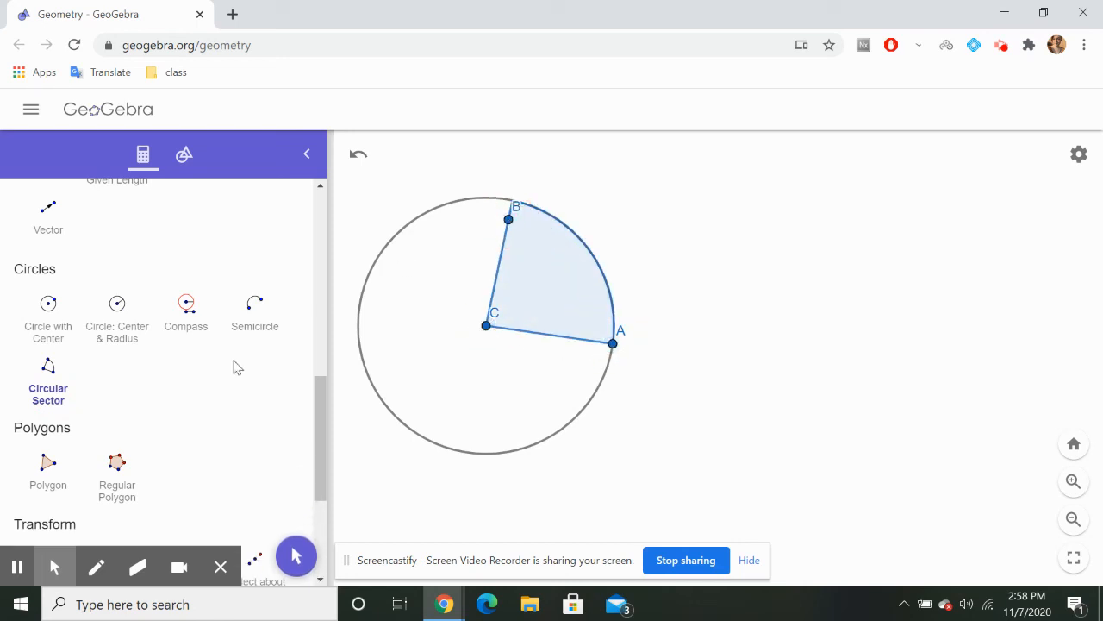
Step: Draw a segment in the empty area right of the circle, sloping down from new point D to new point E
scroll(234, 366, down, 3)
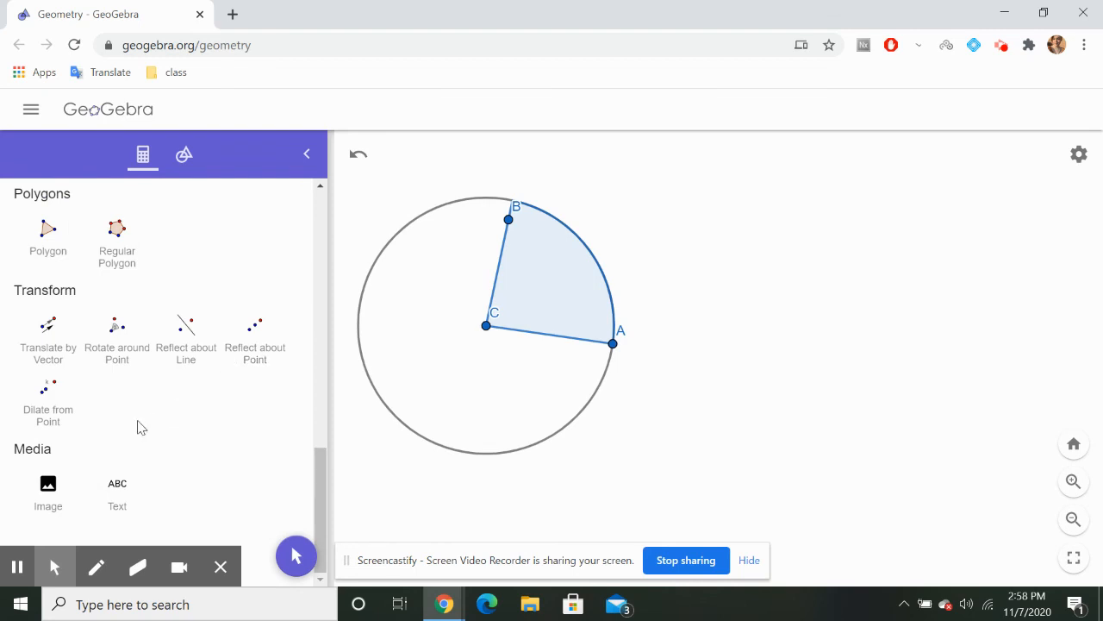
scroll(207, 299, up, 1)
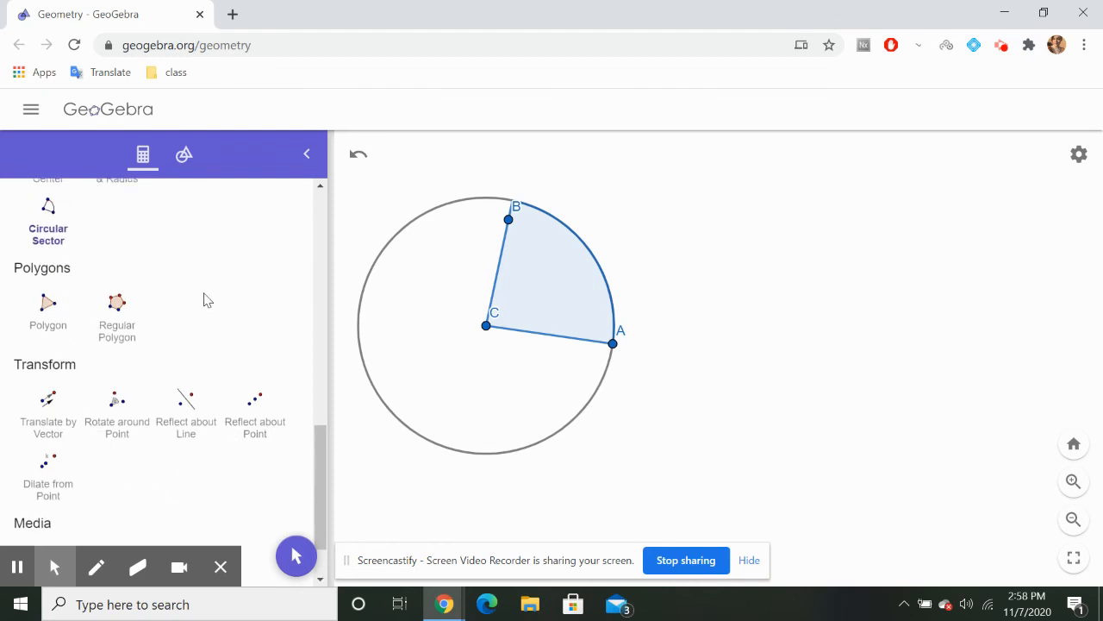
scroll(205, 300, down, 1)
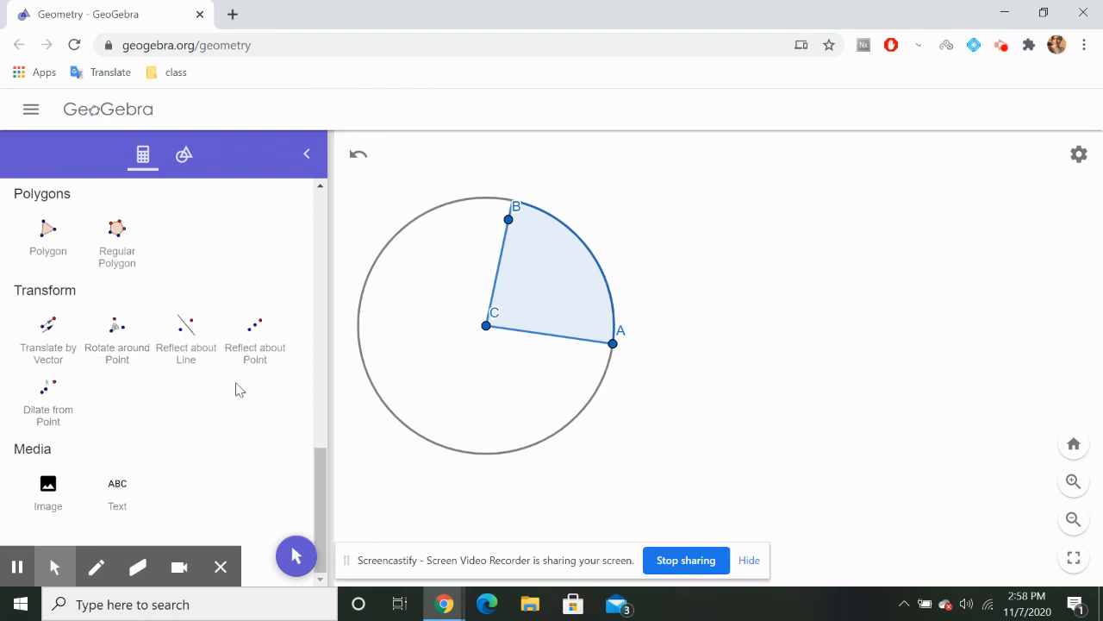
scroll(133, 383, up, 10)
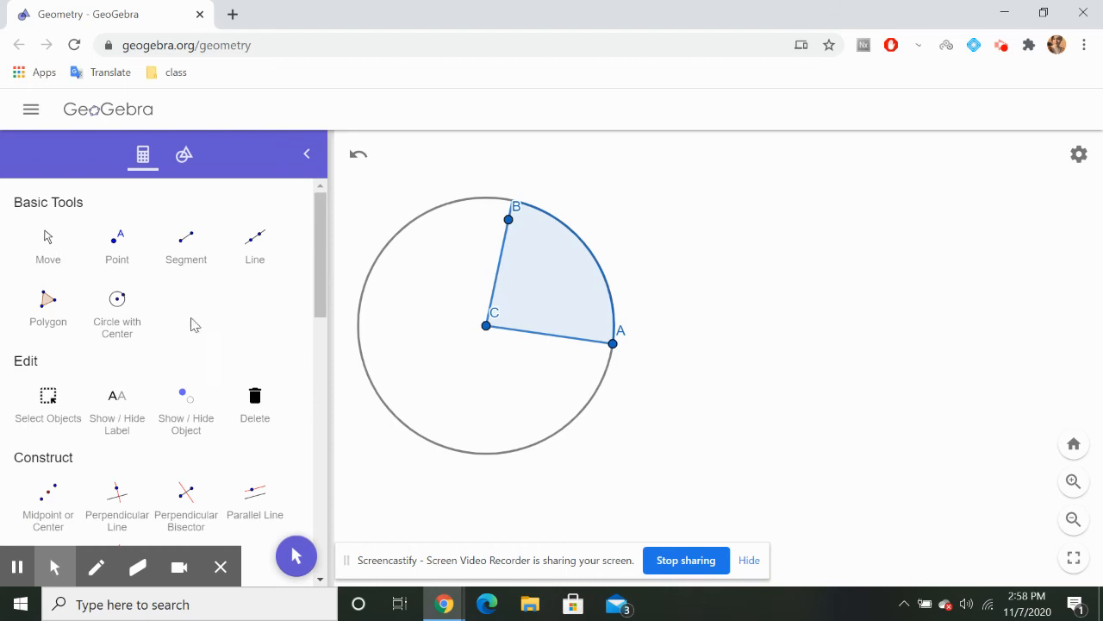
click(184, 245)
click(712, 253)
click(913, 375)
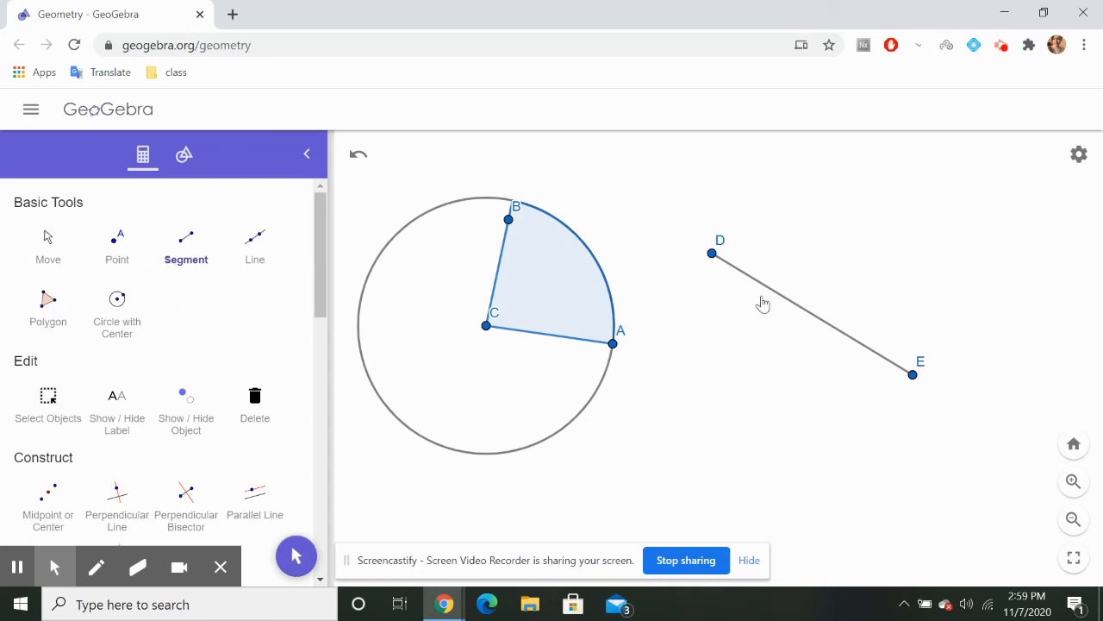
Step: Collapse the tool list and download the construction as a PDF document (.pdf)
click(307, 154)
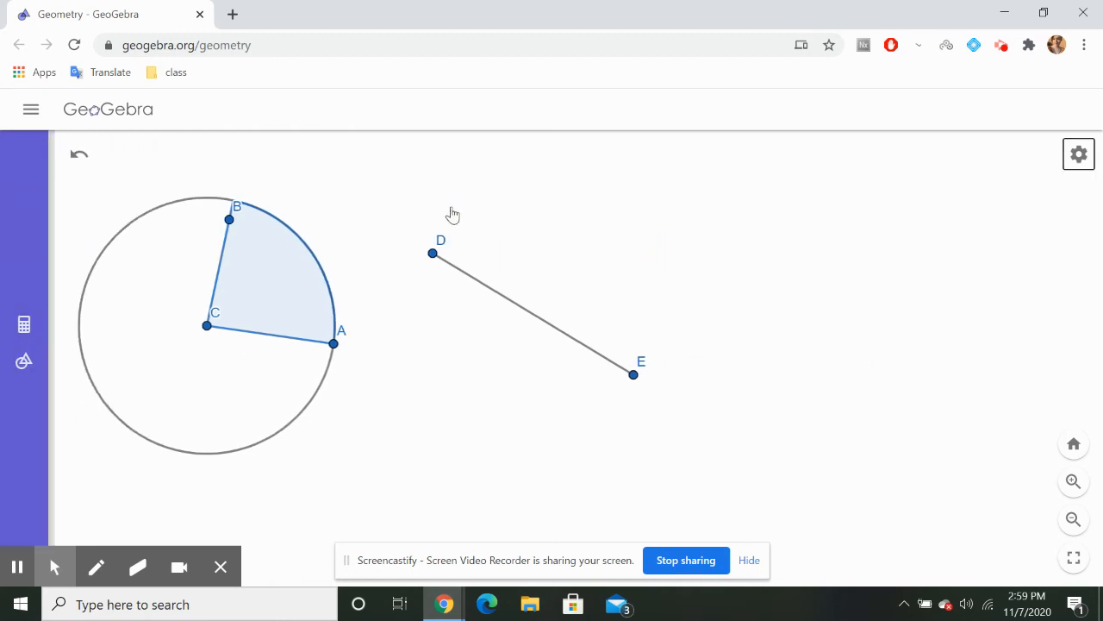
drag(453, 215, 641, 260)
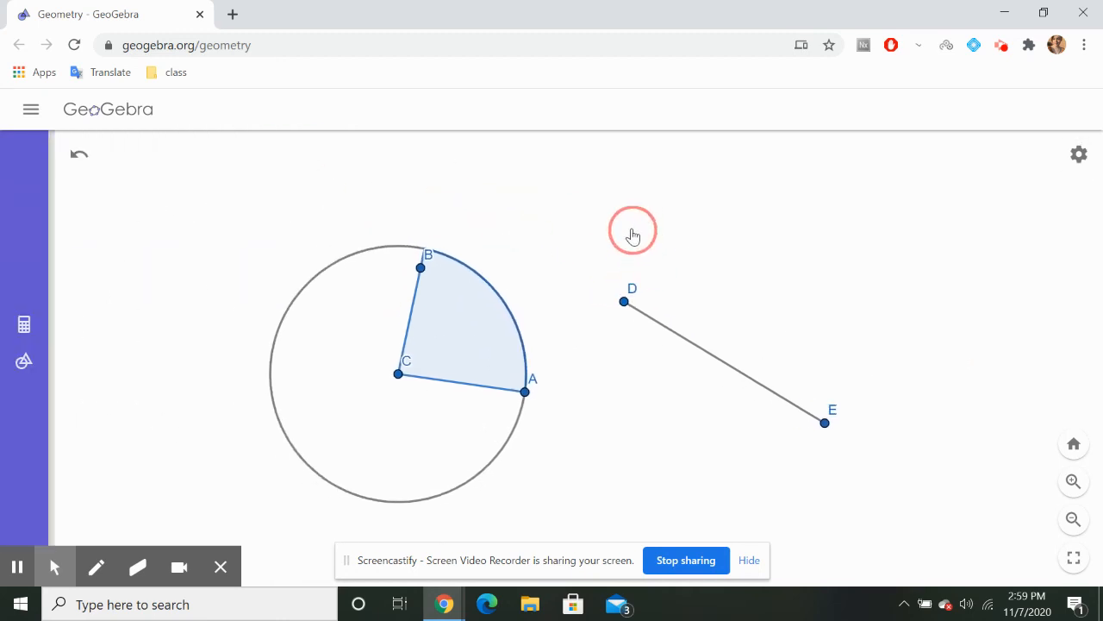
click(30, 117)
scroll(109, 314, down, 1)
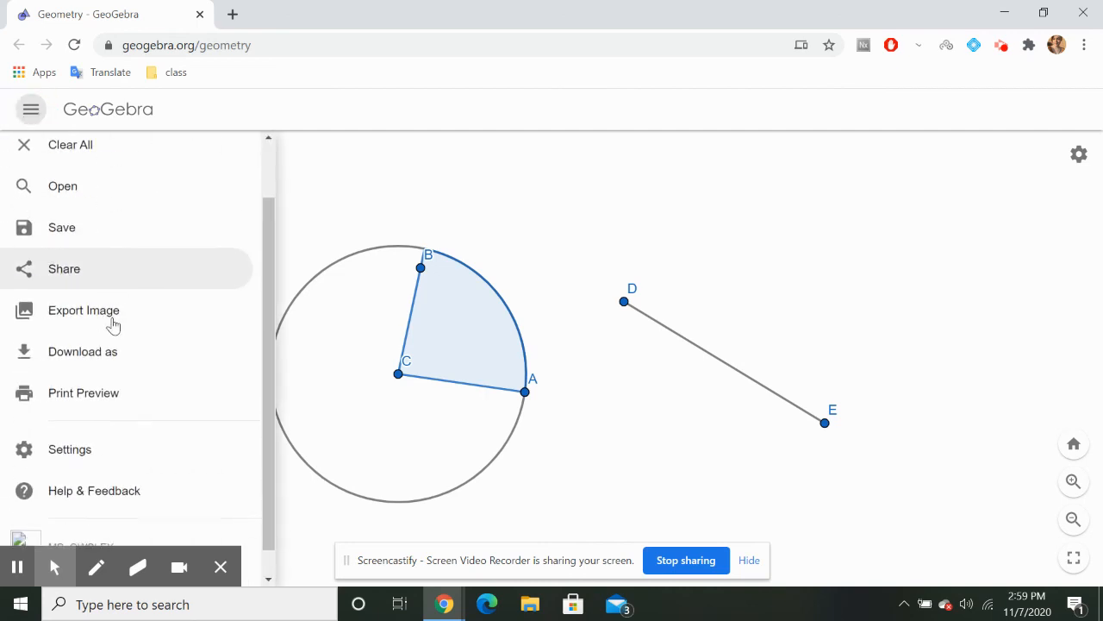
scroll(113, 389, up, 1)
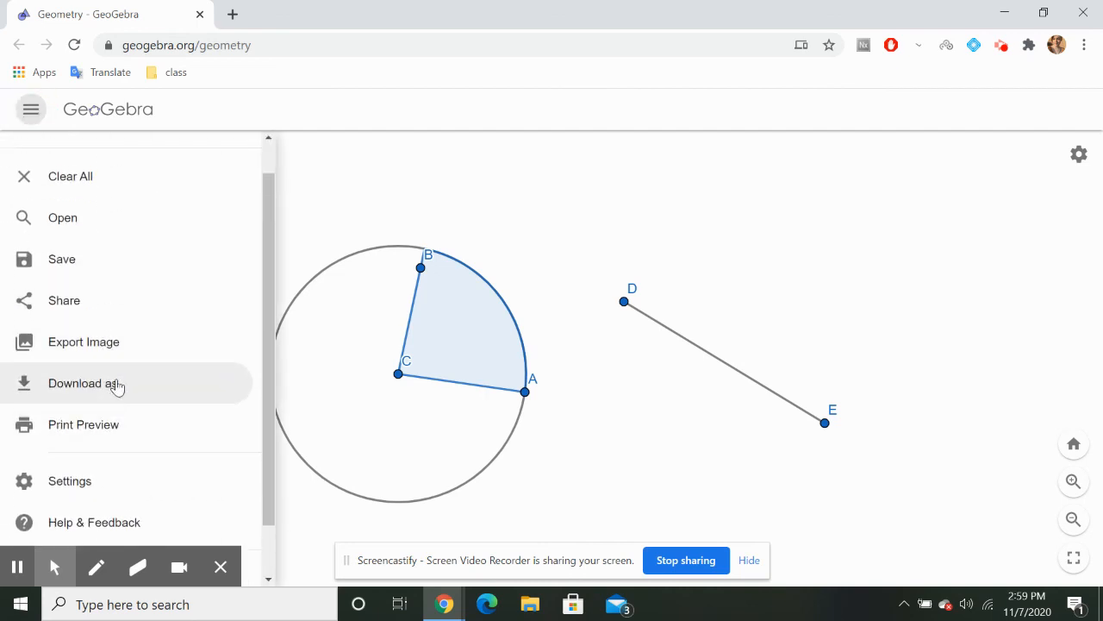
click(114, 385)
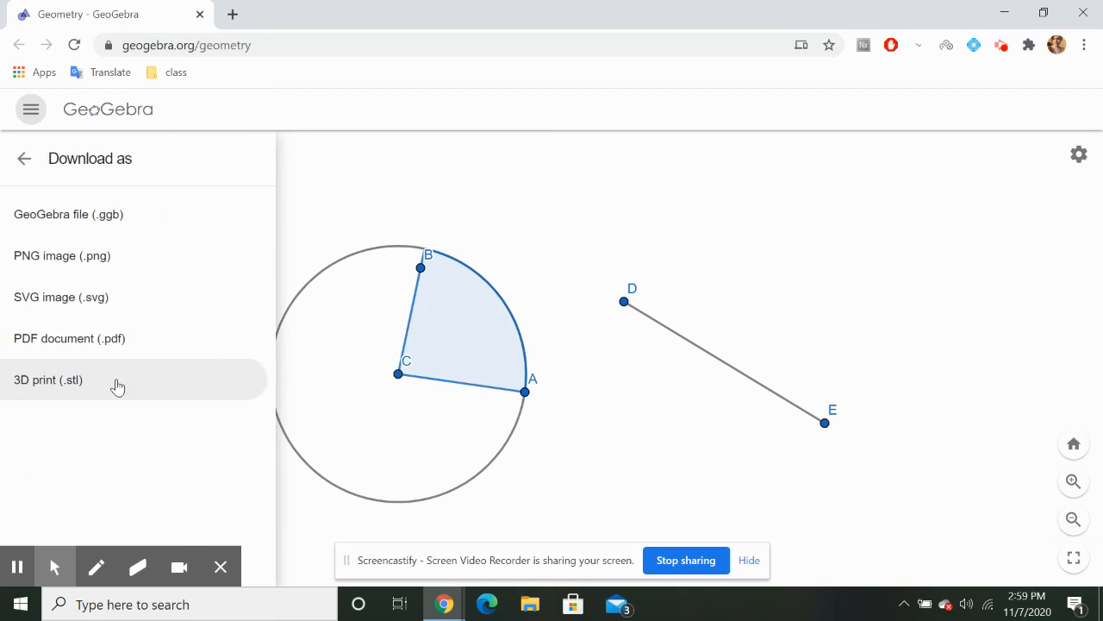
click(105, 354)
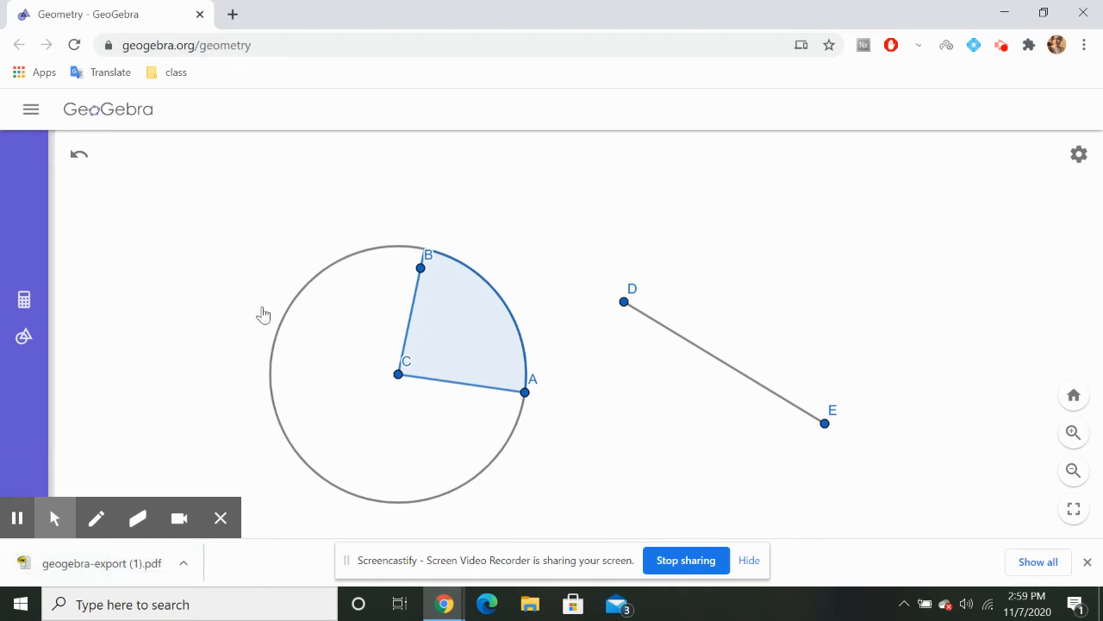
click(102, 477)
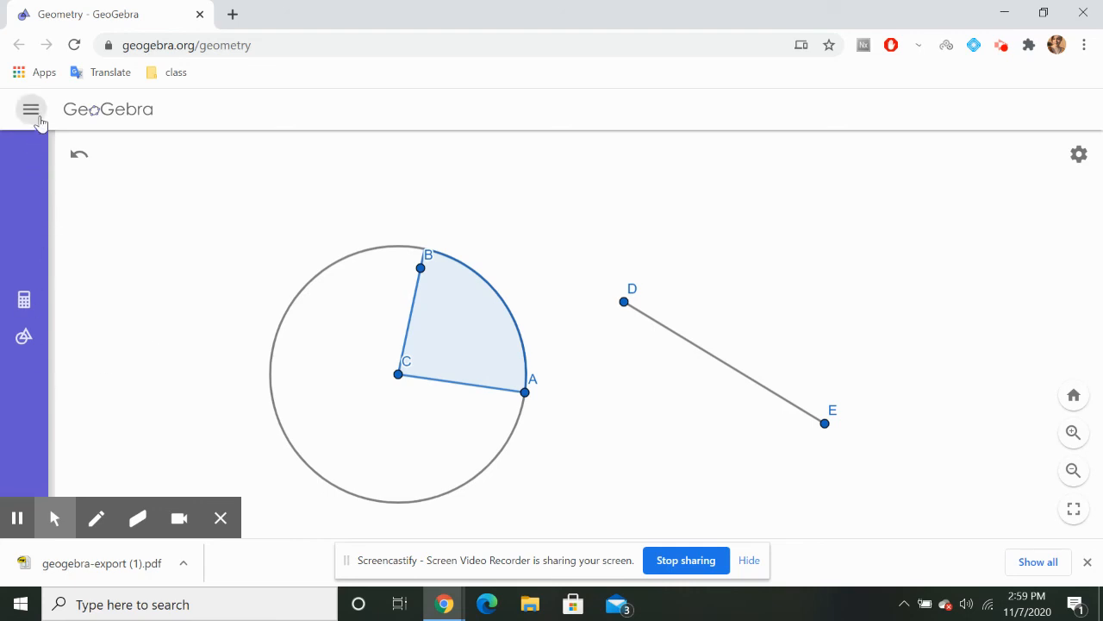
click(32, 112)
scroll(178, 392, down, 2)
scroll(178, 391, up, 2)
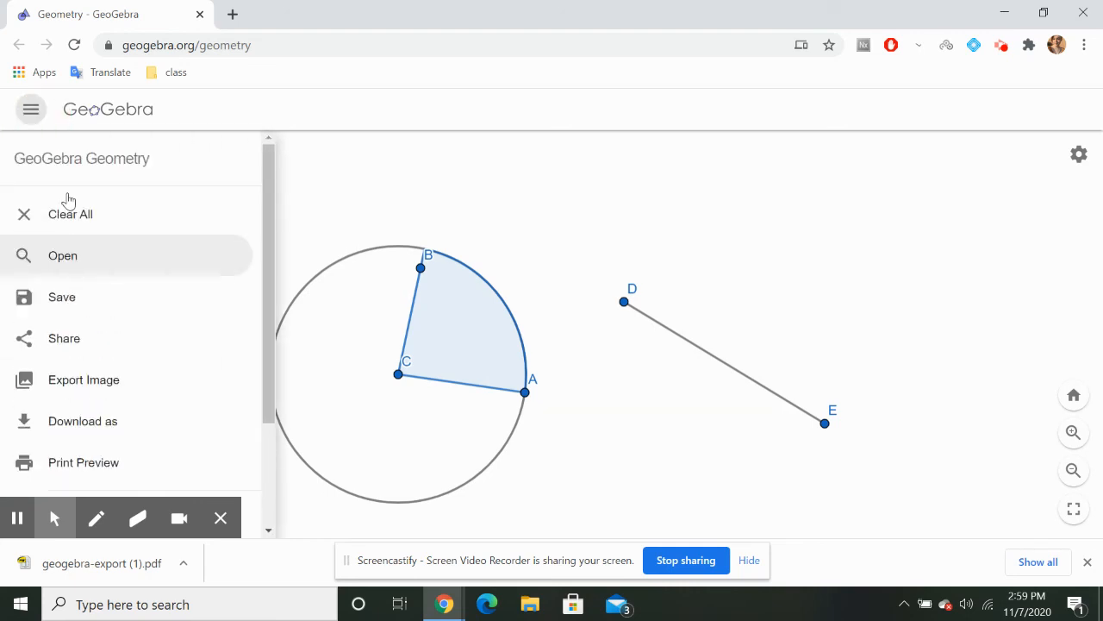
click(34, 126)
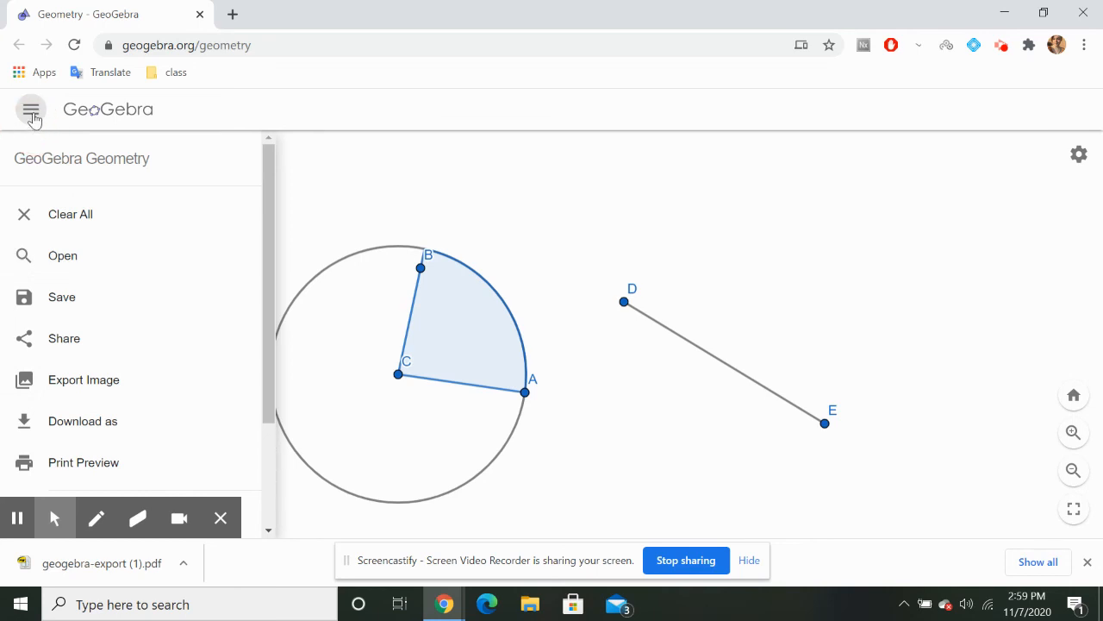